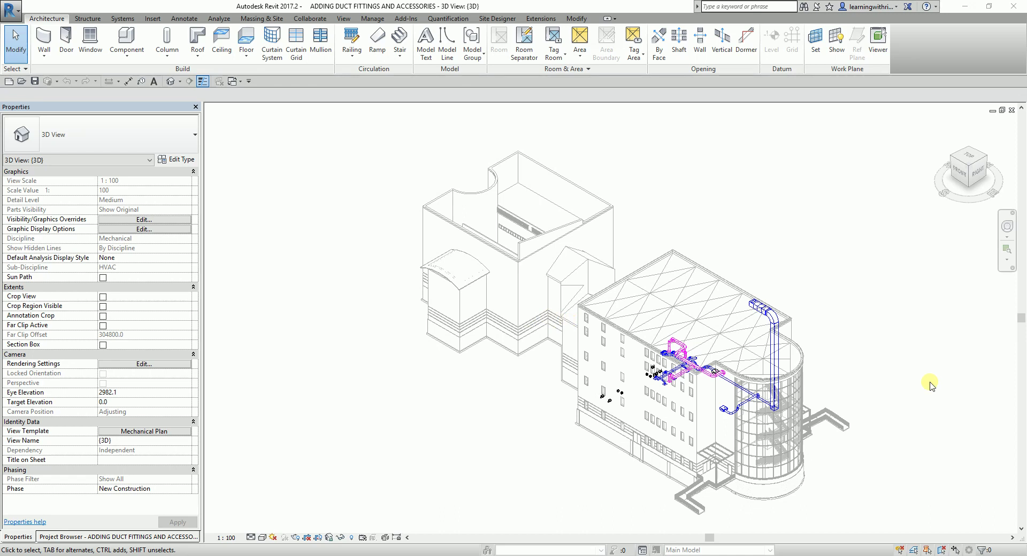
# - Open the Level 1 ceiling plan from the HVAC views and frame the rooms with the ductwork
pyautogui.click(283, 397)
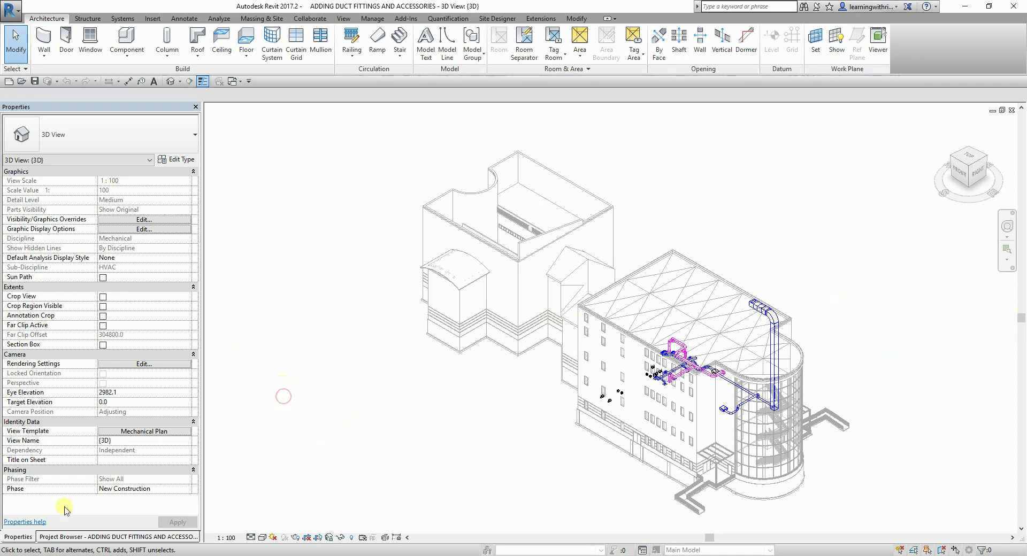
pyautogui.click(57, 537)
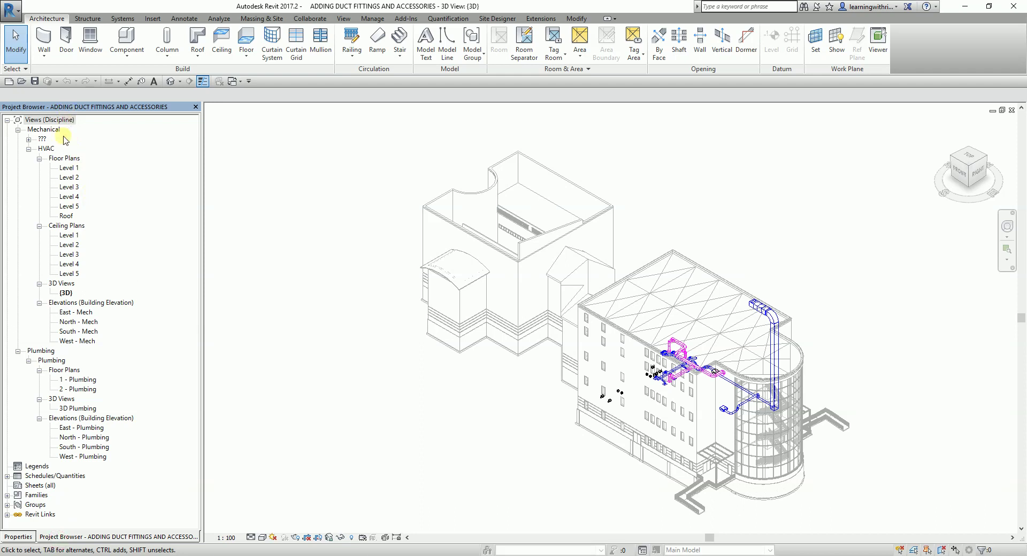
pyautogui.doubleClick(69, 235)
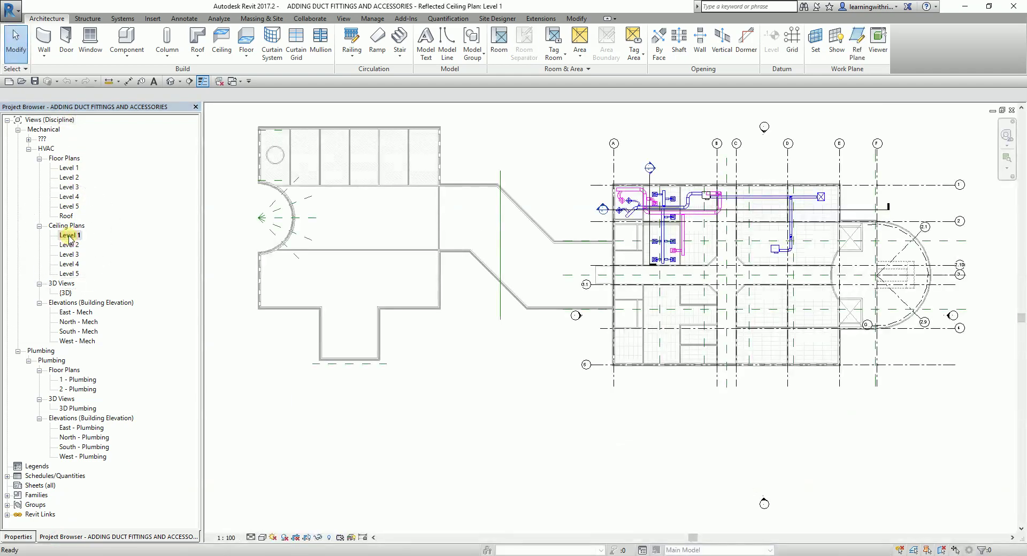
pyautogui.scroll(-1, 600, 244)
pyautogui.scroll(5, 599, 244)
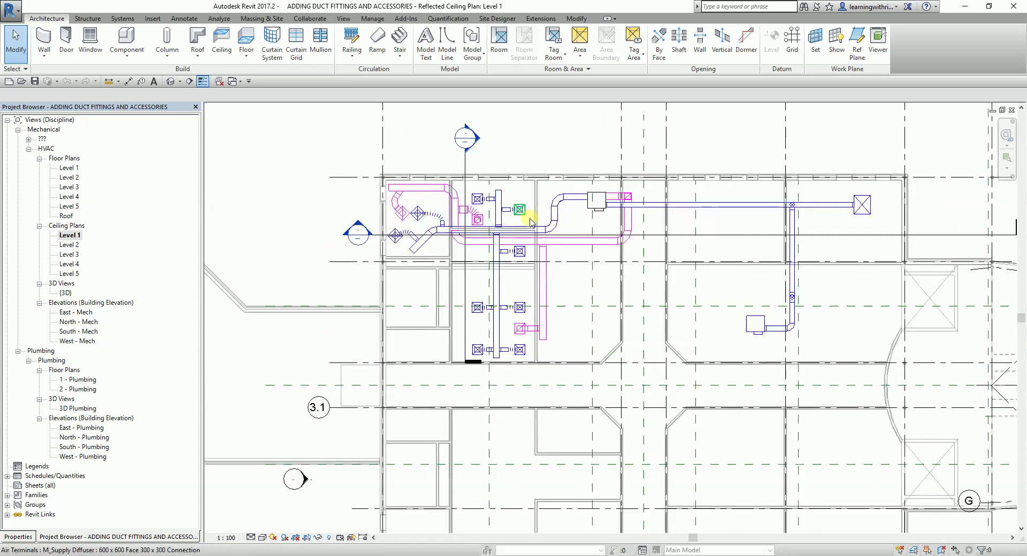
pyautogui.moveTo(570, 259); pyautogui.dragTo(541, 258, button='middle')
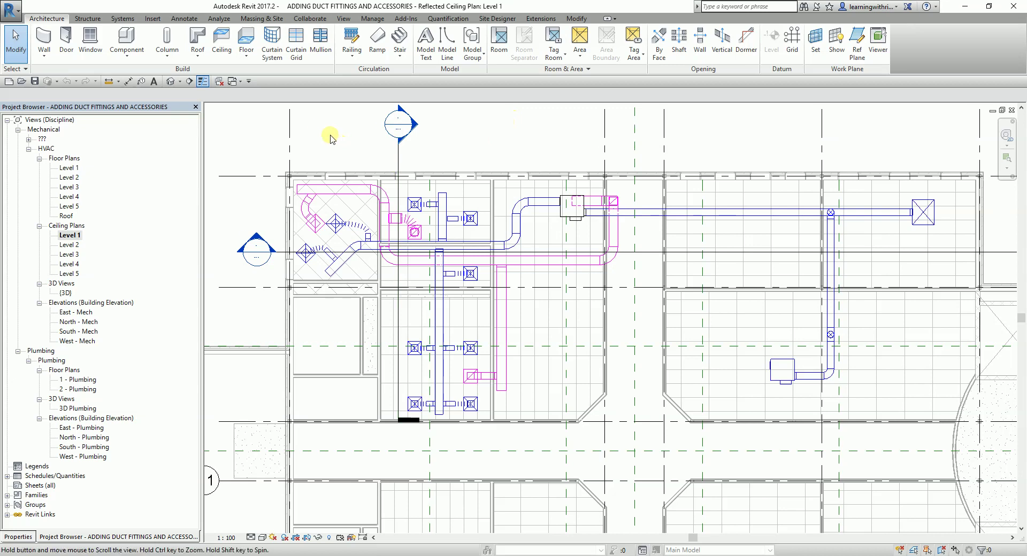
pyautogui.moveTo(328, 138); pyautogui.dragTo(308, 134, button='middle')
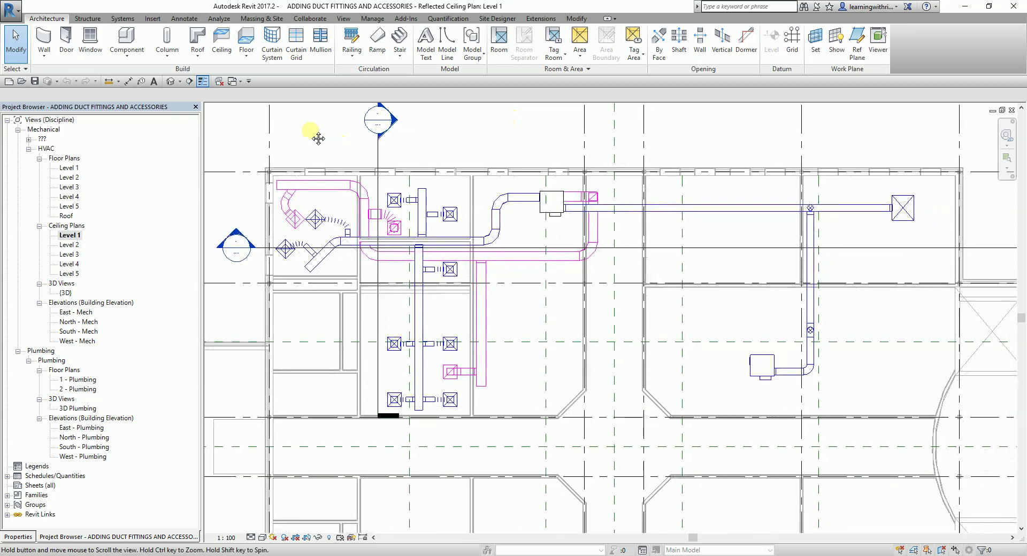
# - Start placing a duct accessory using the M_Fire Damper - Rectangular - Simple family, Standard type
pyautogui.click(126, 19)
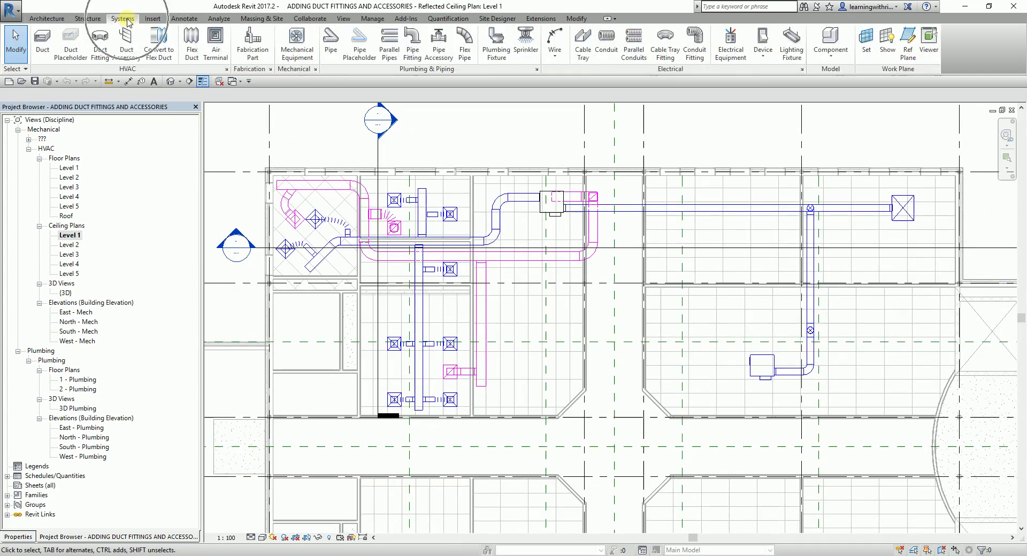
pyautogui.click(128, 71)
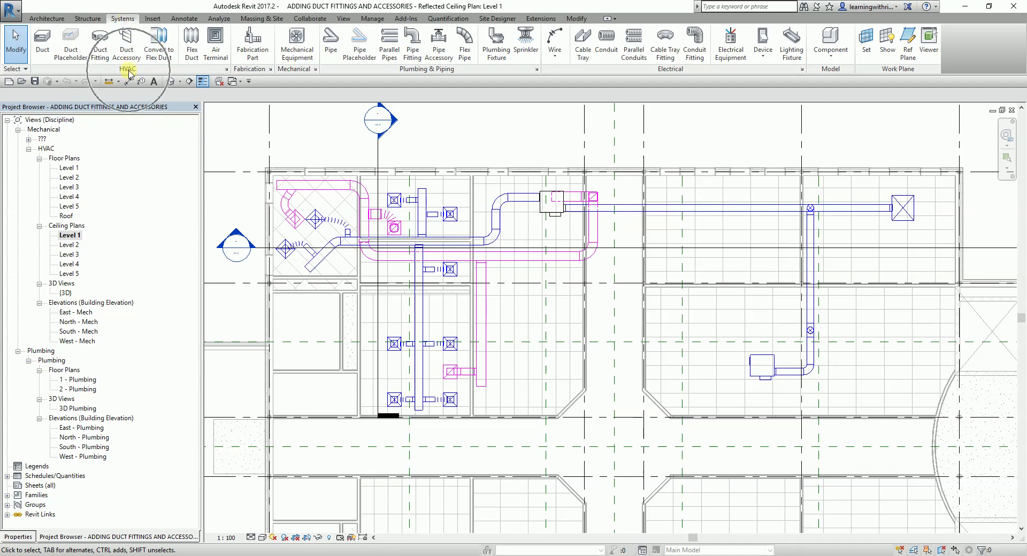
pyautogui.click(128, 43)
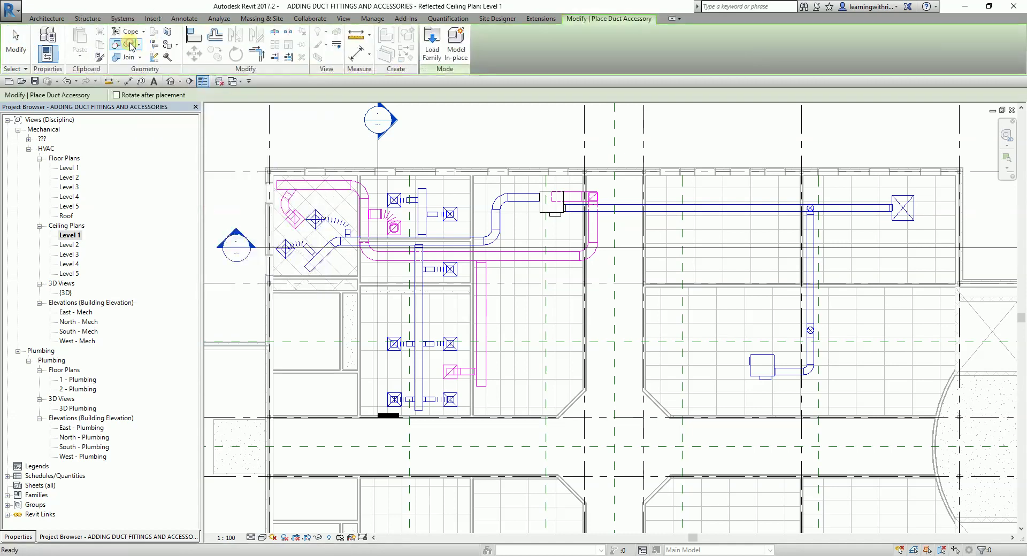
pyautogui.click(18, 536)
pyautogui.click(129, 140)
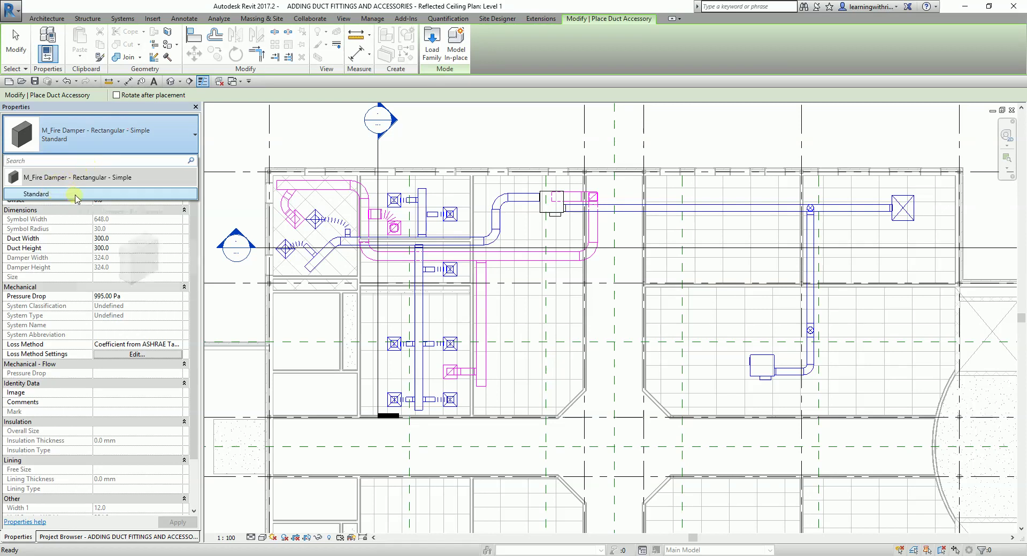
pyautogui.click(649, 554)
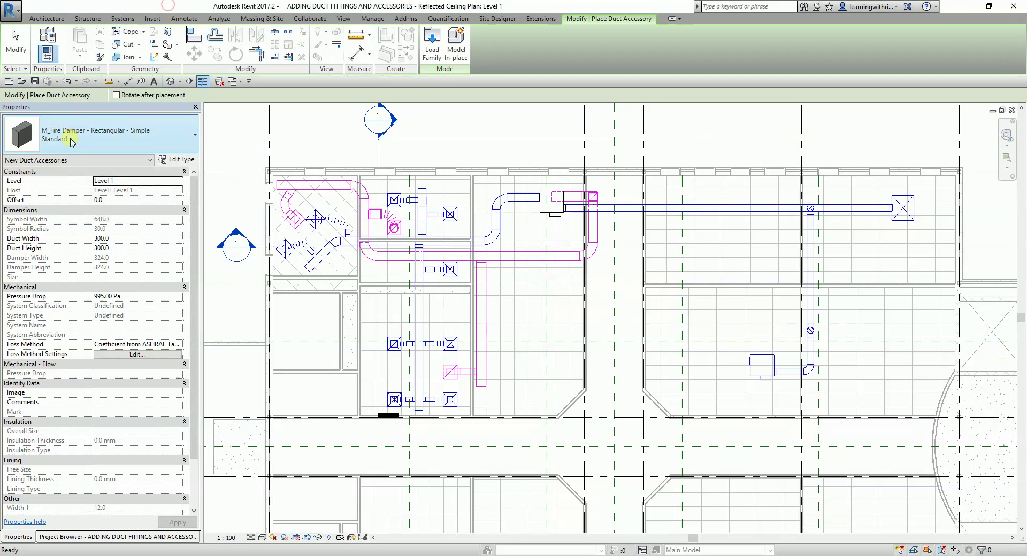
# - Place the fire damper on the horizontal magenta return duct, just before it crosses the room wall near the vertical branch
pyautogui.scroll(3, 504, 227)
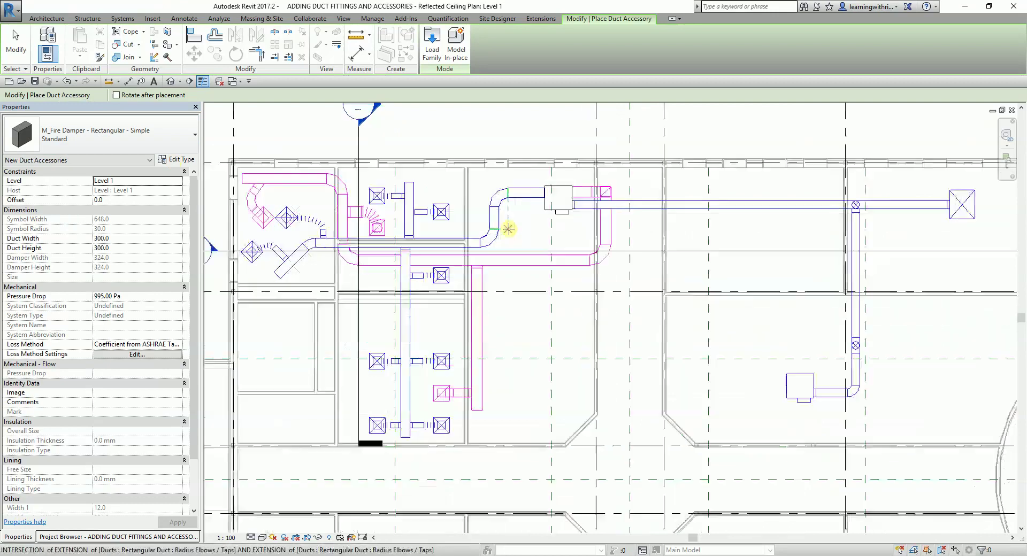
pyautogui.scroll(3, 432, 269)
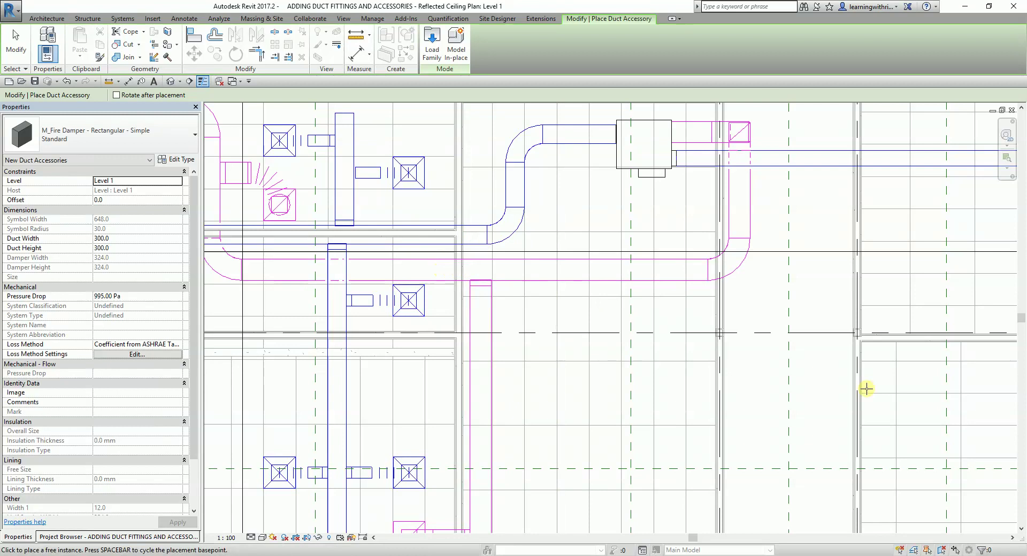
pyautogui.click(440, 269)
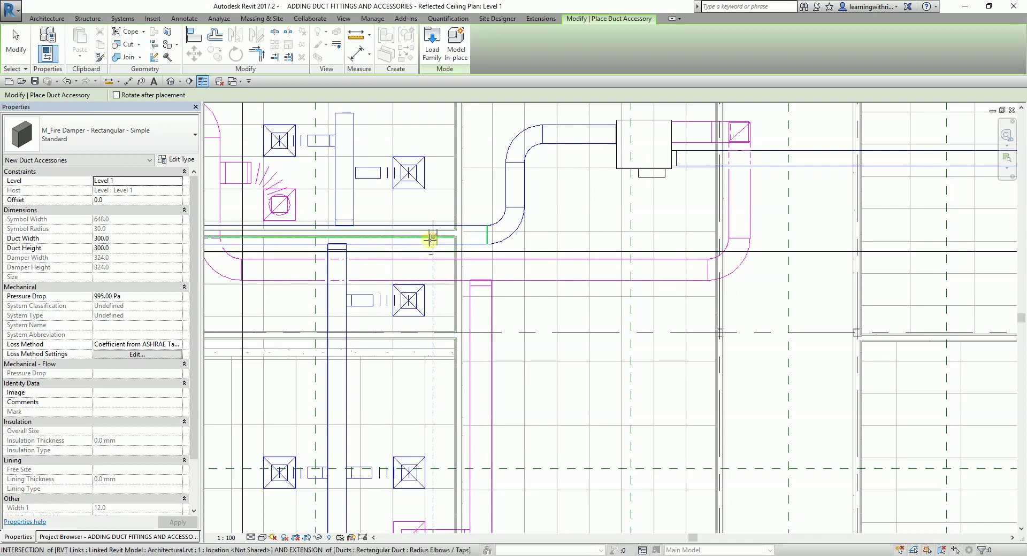
pyautogui.click(442, 267)
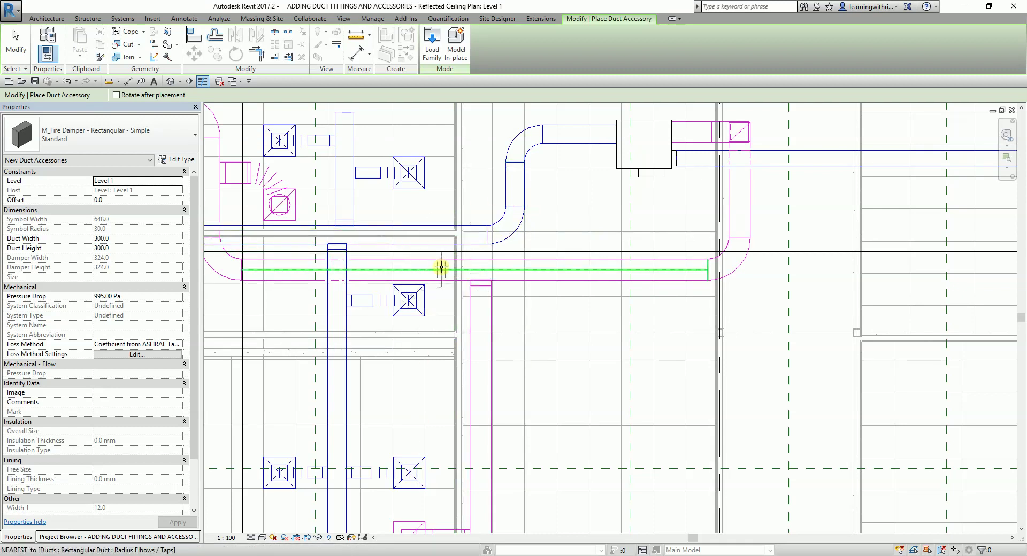
pyautogui.scroll(2, 441, 269)
pyautogui.click(441, 271)
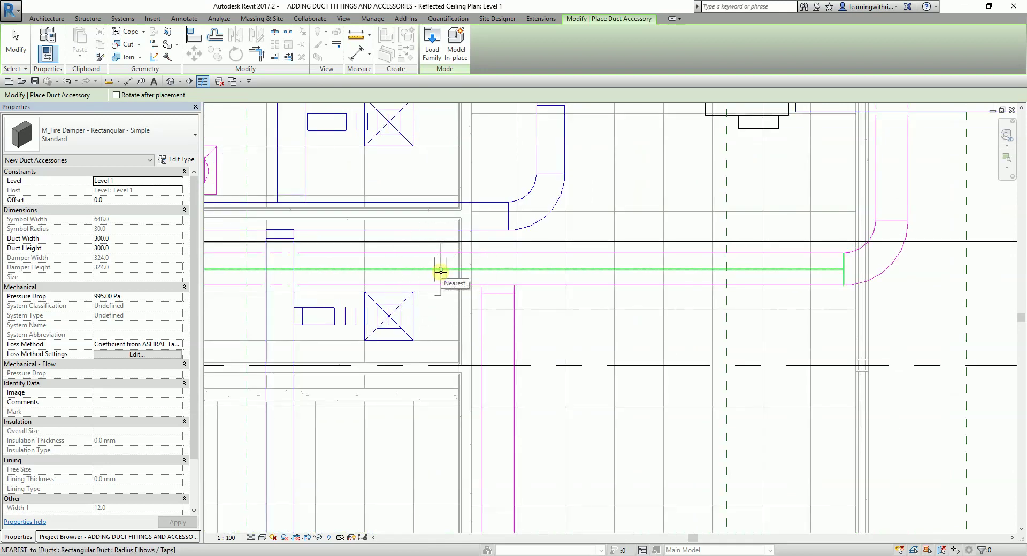
pyautogui.click(440, 271)
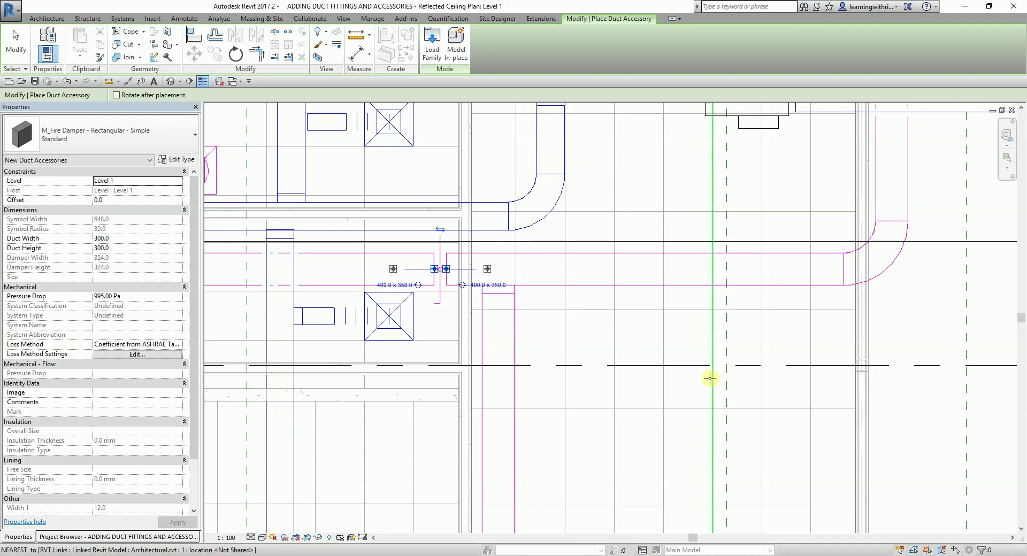
# - Place a second fire damper on the short return branch between the magenta air terminal and the vertical duct, and end placement
pyautogui.scroll(3, 436, 313)
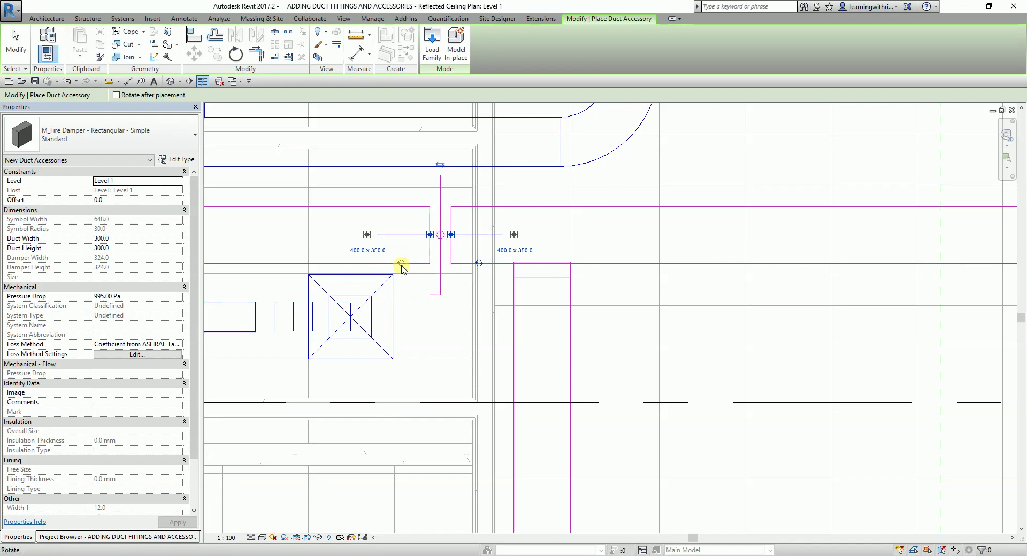
pyautogui.scroll(-5, 531, 284)
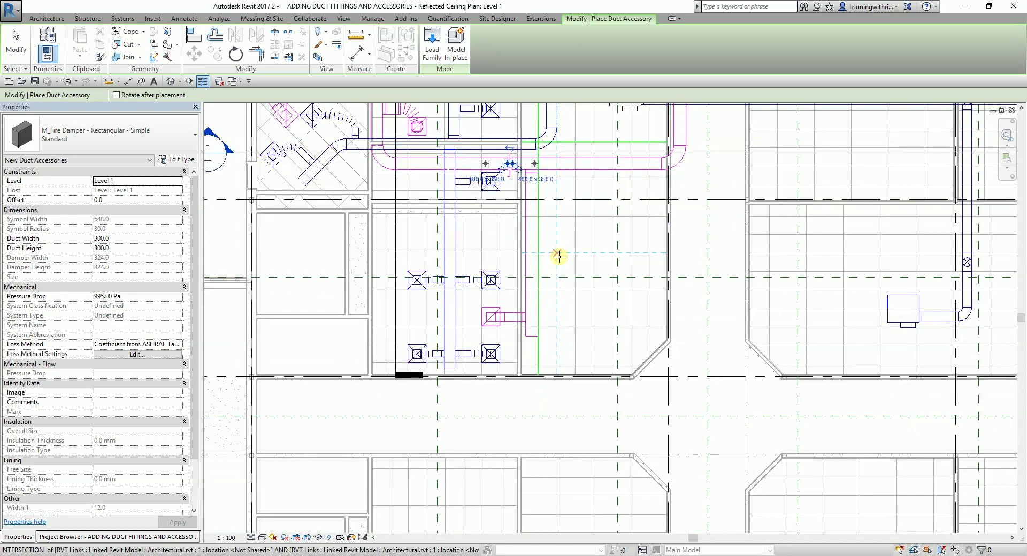
pyautogui.scroll(5, 513, 302)
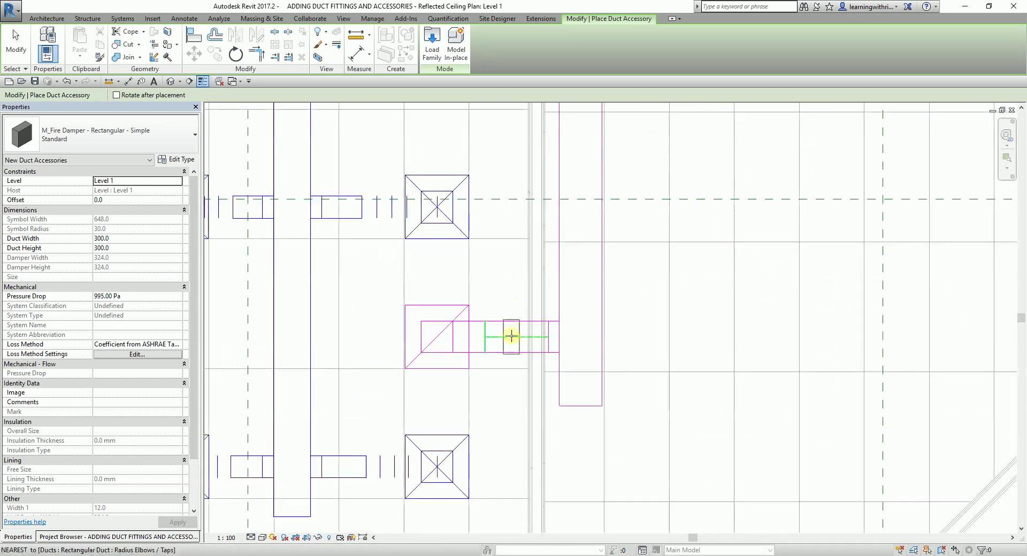
pyautogui.click(513, 337)
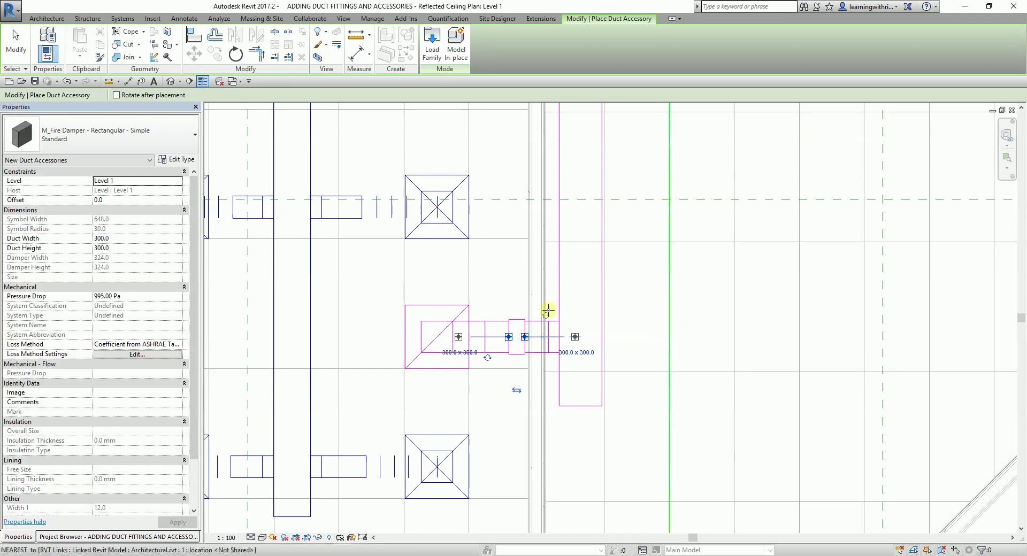
pyautogui.click(20, 54)
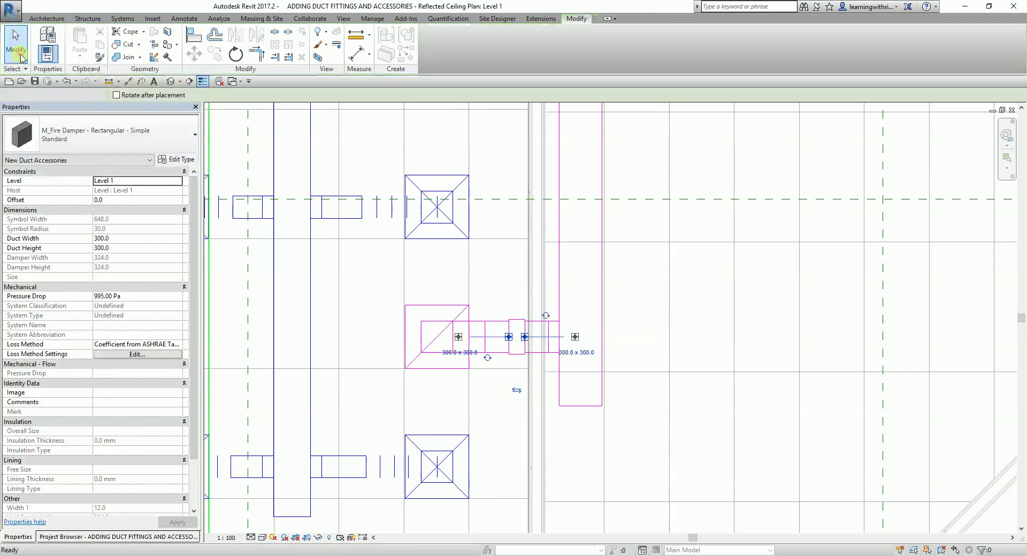
# - Rotate the fire damper on the short return branch through its possible orientations around the duct axis, and deselect it
pyautogui.scroll(3, 513, 336)
pyautogui.click(516, 309)
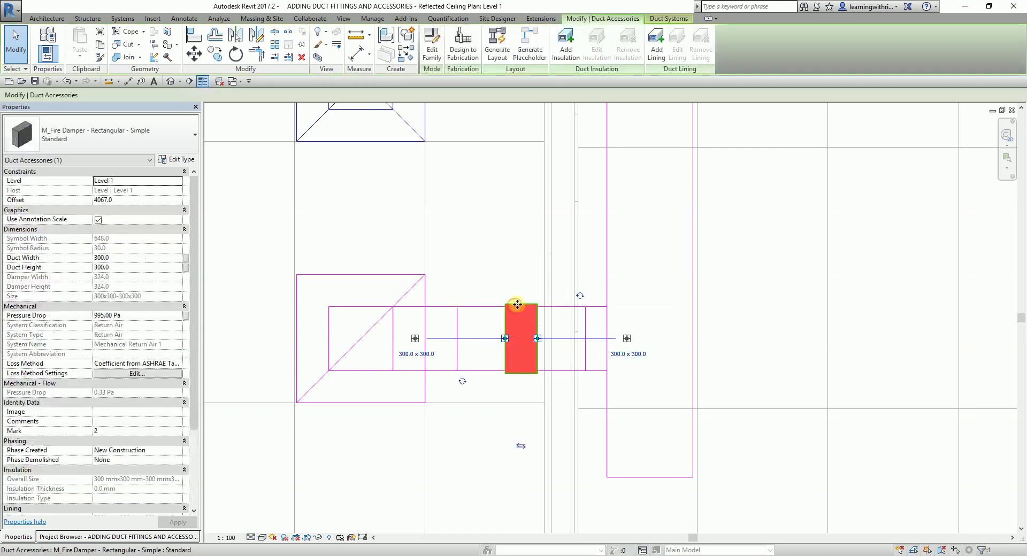
pyautogui.click(462, 384)
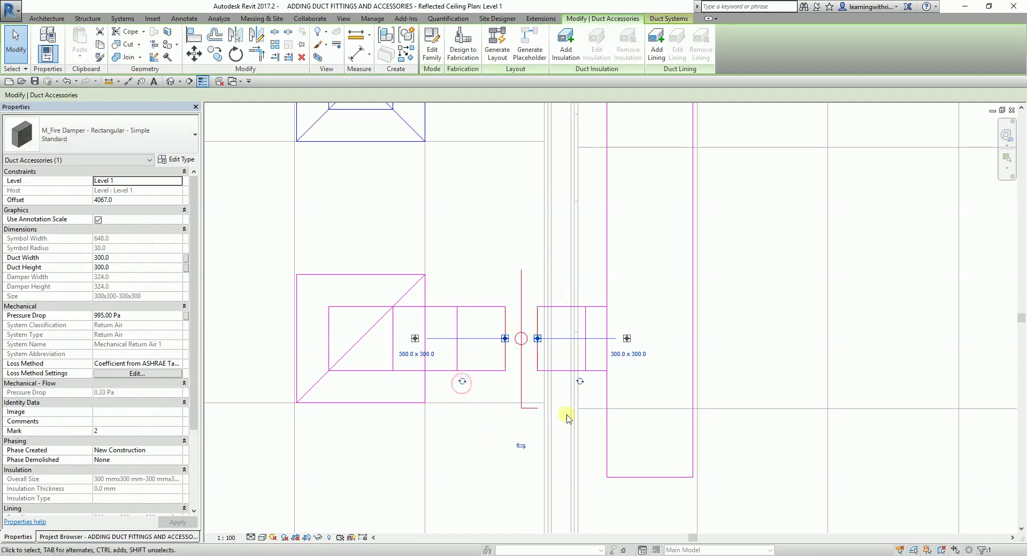
pyautogui.click(580, 382)
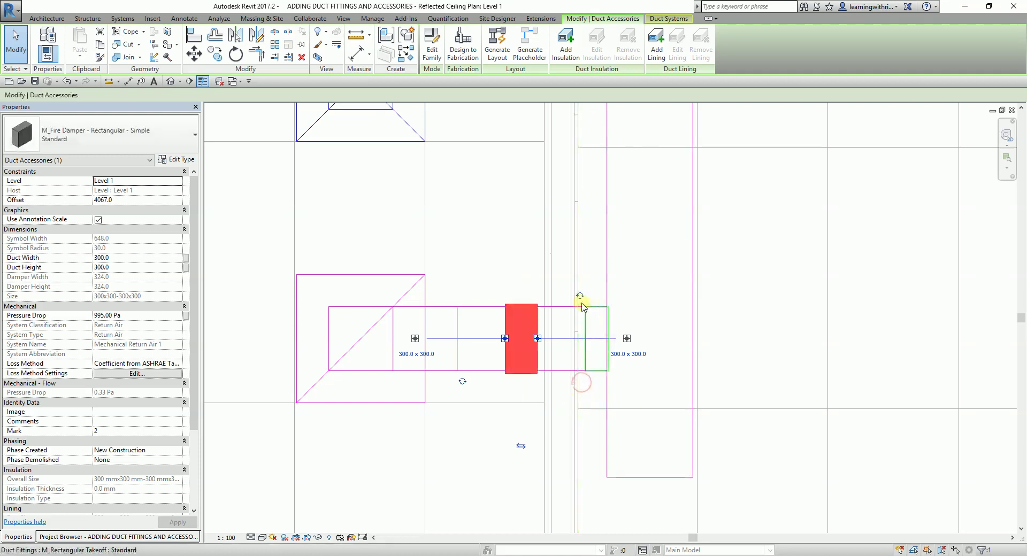
pyautogui.click(463, 296)
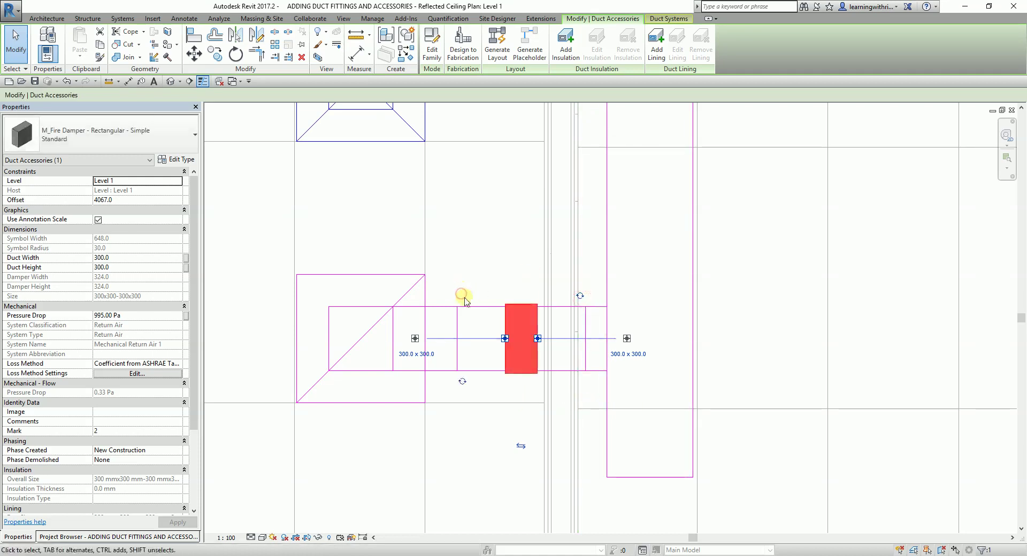
pyautogui.click(462, 382)
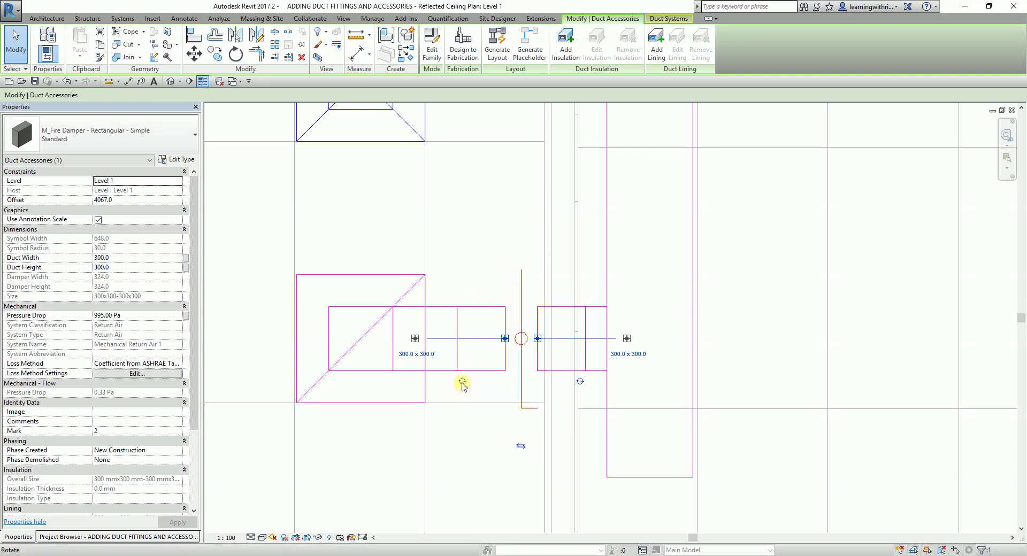
pyautogui.click(462, 383)
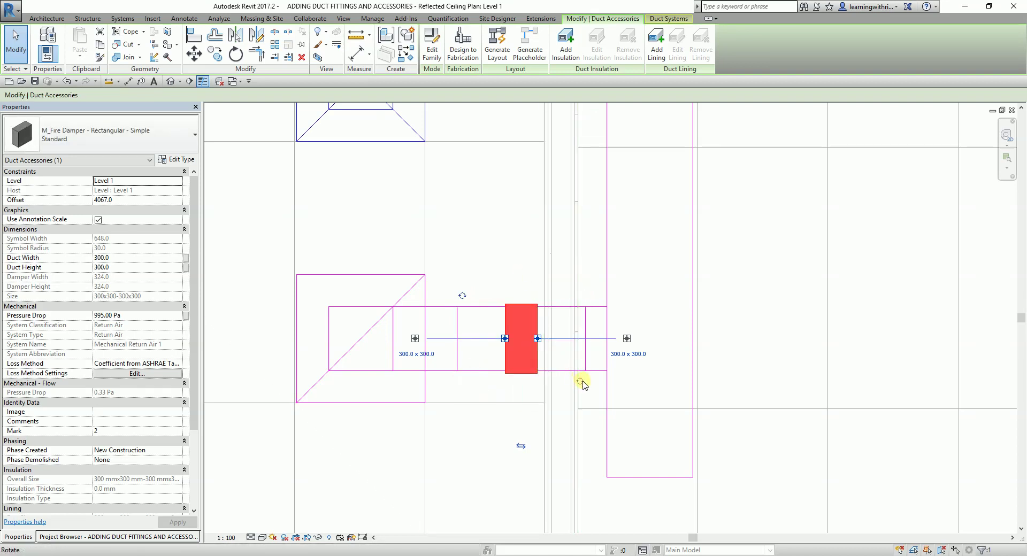
pyautogui.press('space')
pyautogui.press('space')
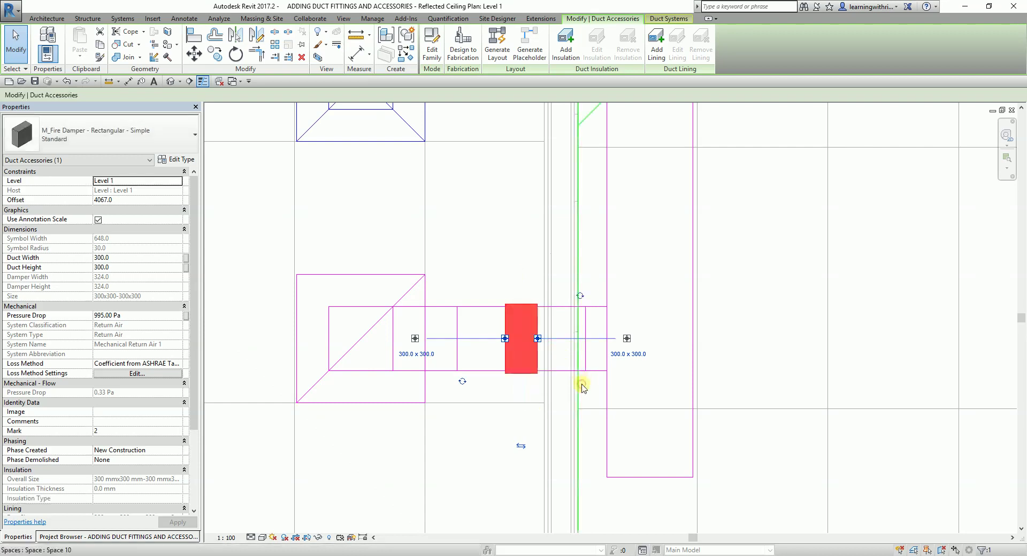
pyautogui.click(581, 297)
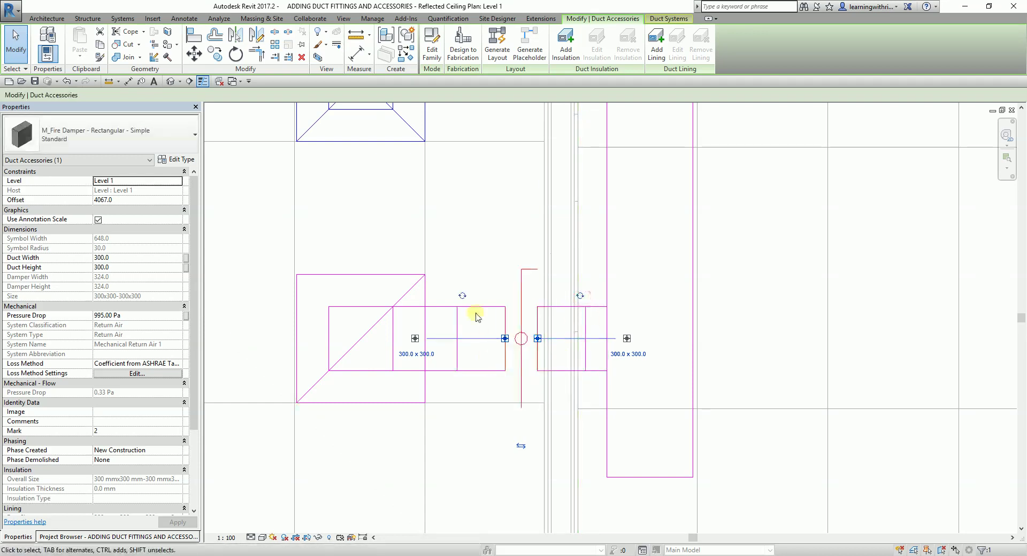
pyautogui.click(463, 298)
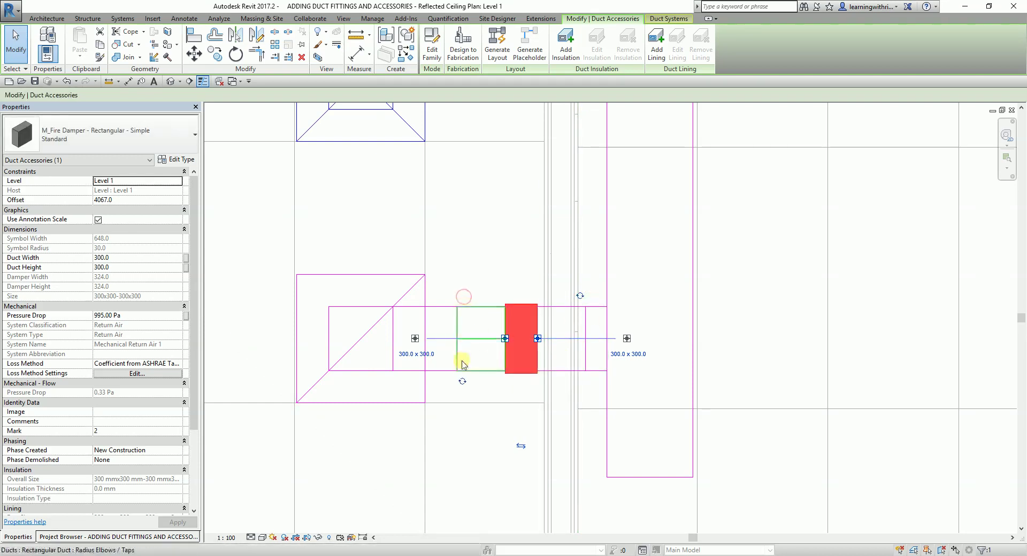
pyautogui.click(464, 384)
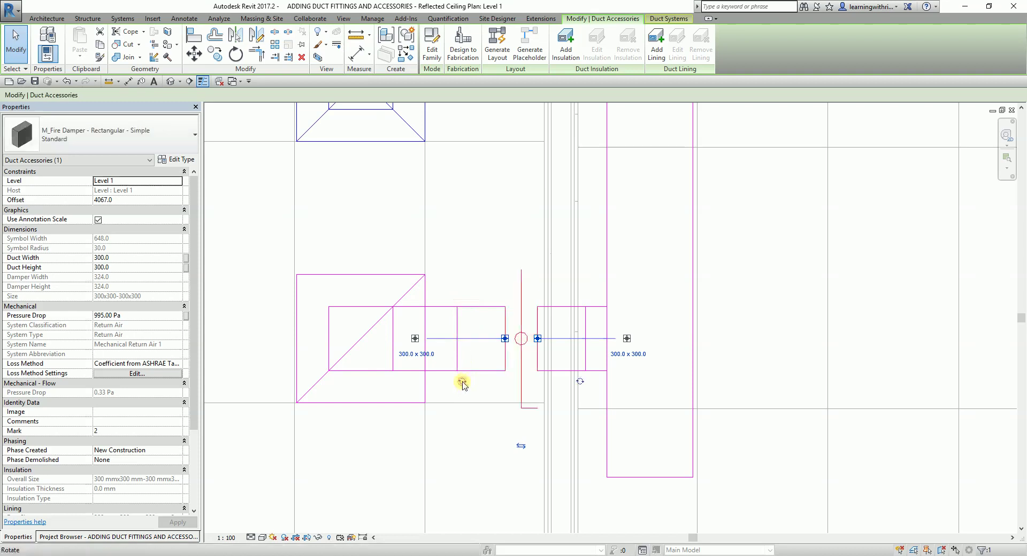
pyautogui.click(582, 383)
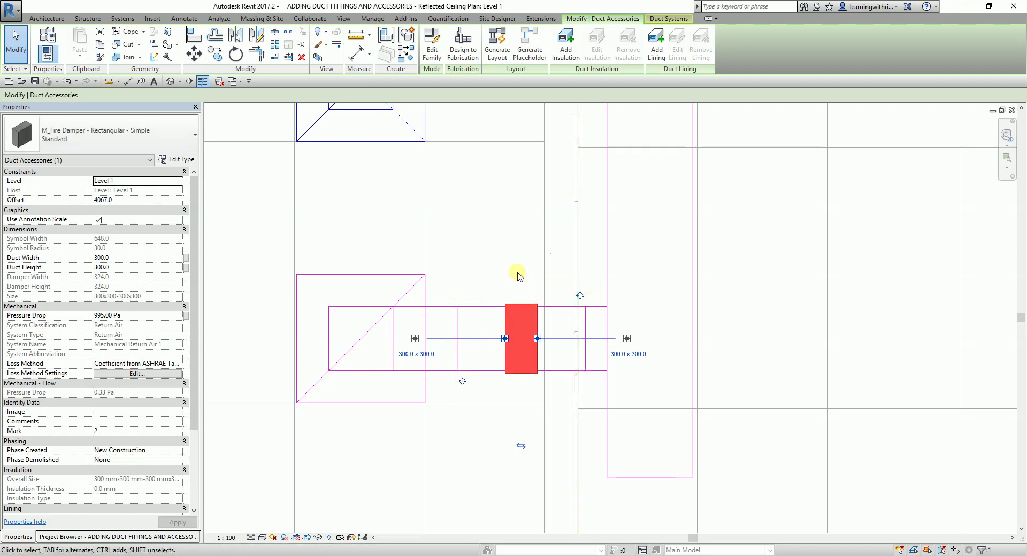
pyautogui.press('Escape')
pyautogui.scroll(-5, 505, 307)
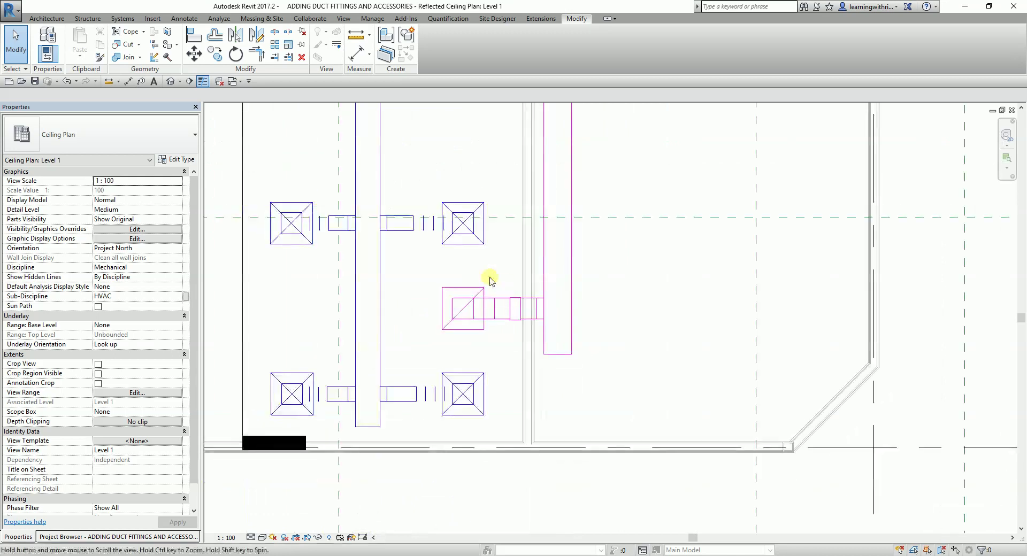
pyautogui.scroll(3, 571, 422)
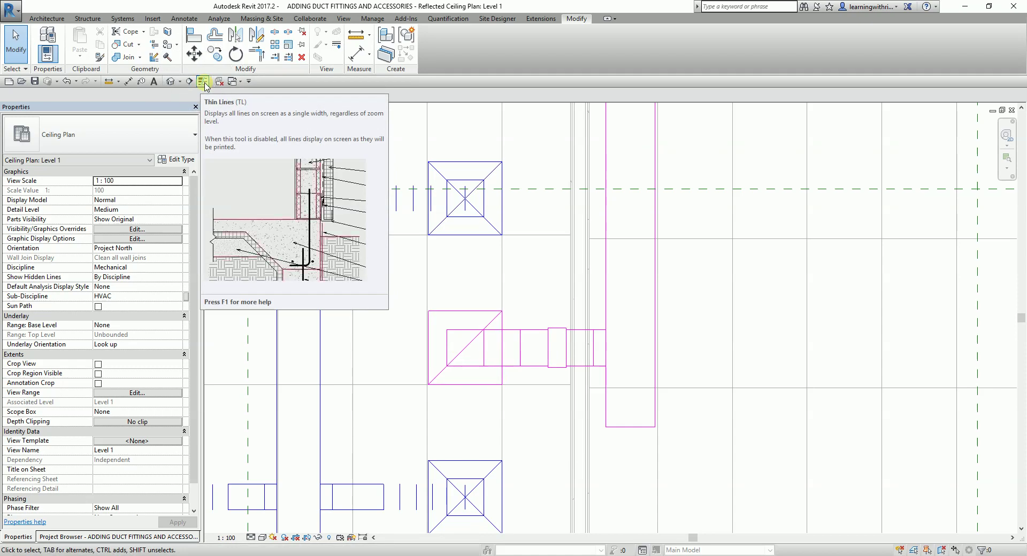
# - Turn thin lines off to examine the fire damper on the horizontal return duct with printed line weights, and turn them back on
pyautogui.click(203, 83)
pyautogui.scroll(-3, 568, 401)
pyautogui.scroll(4, 566, 241)
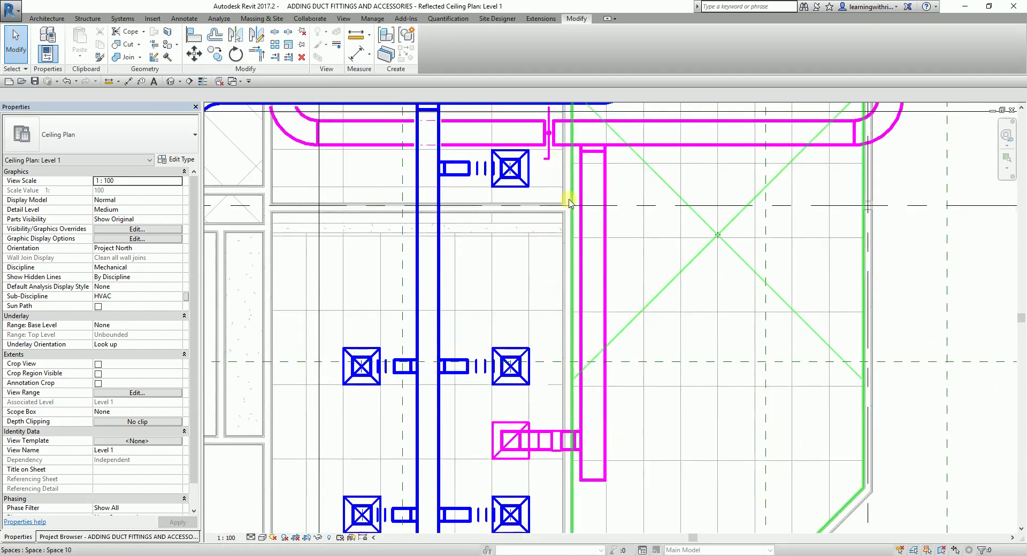
pyautogui.click(548, 164)
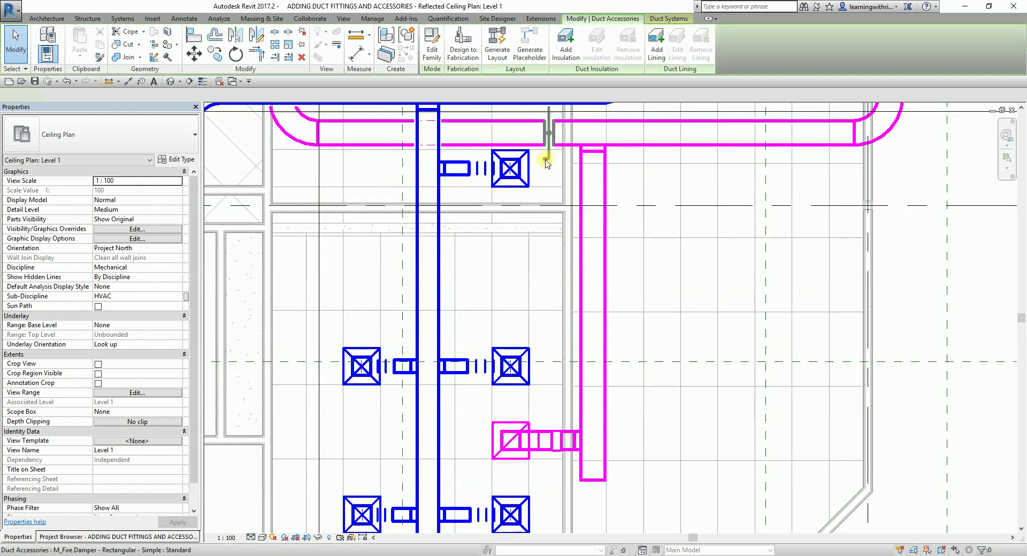
pyautogui.moveTo(550, 165); pyautogui.dragTo(536, 336, button='middle')
pyautogui.scroll(5, 524, 206)
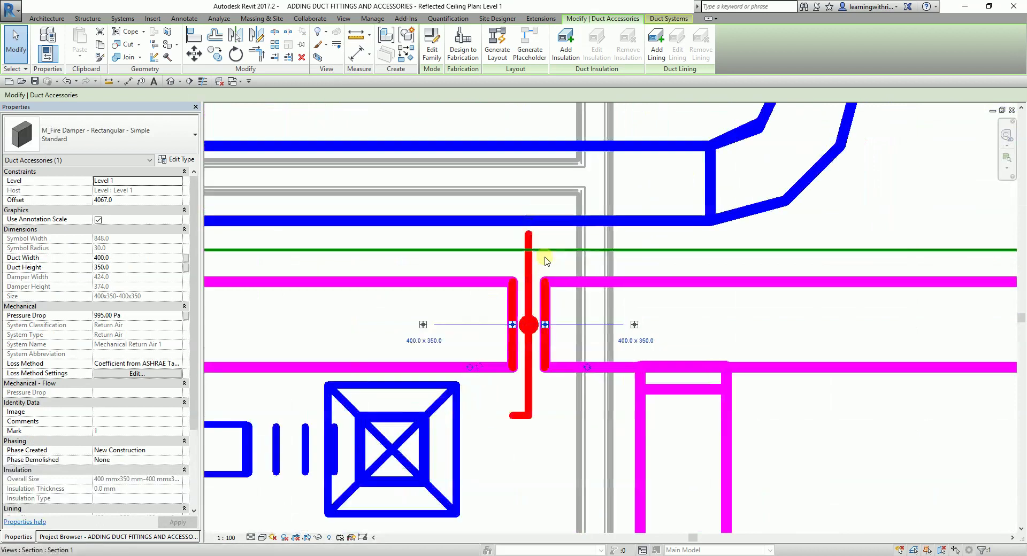
pyautogui.click(203, 81)
pyautogui.scroll(-2, 532, 246)
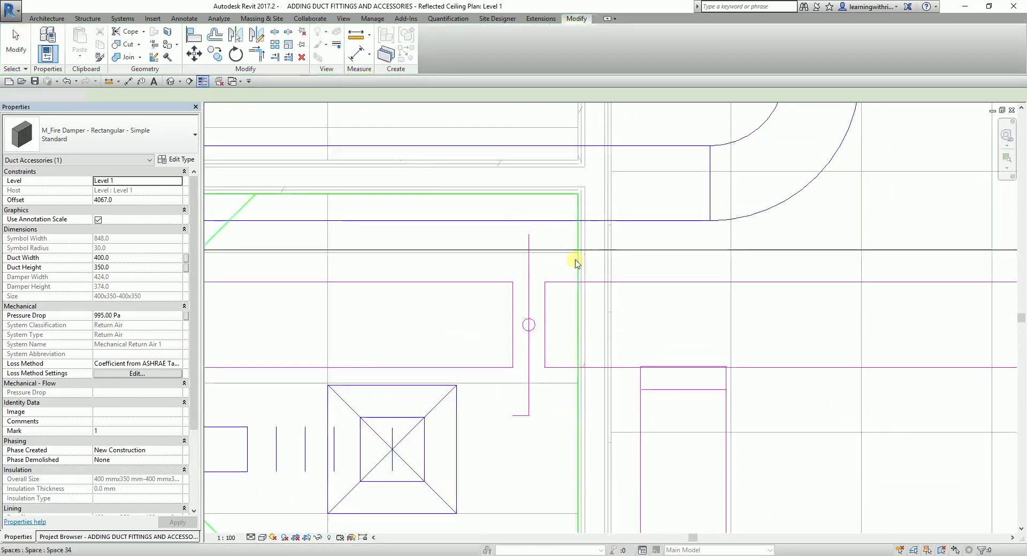
# - Flip the fire damper on the horizontal return duct to the opposite direction and back, and deselect it
pyautogui.click(525, 236)
pyautogui.click(533, 264)
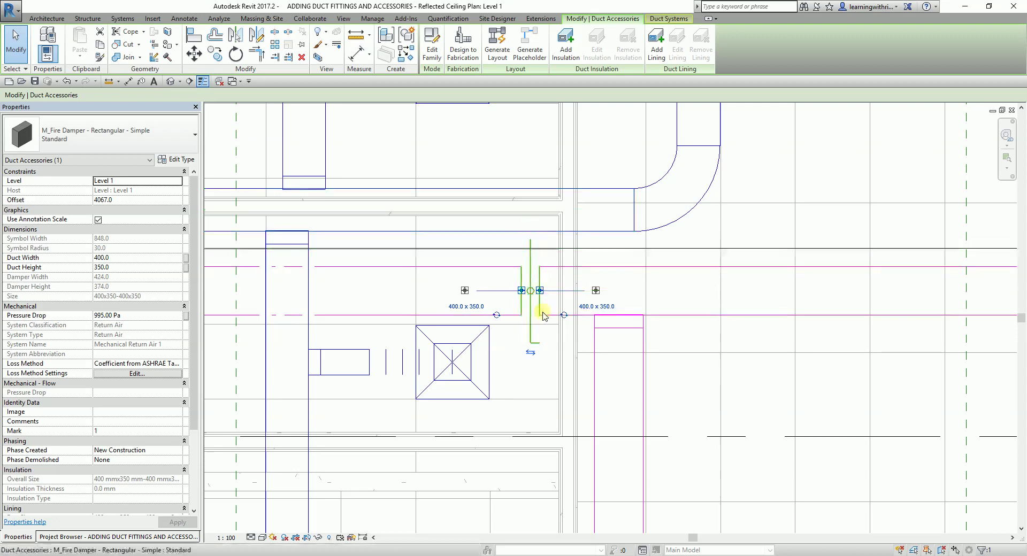
pyautogui.click(532, 353)
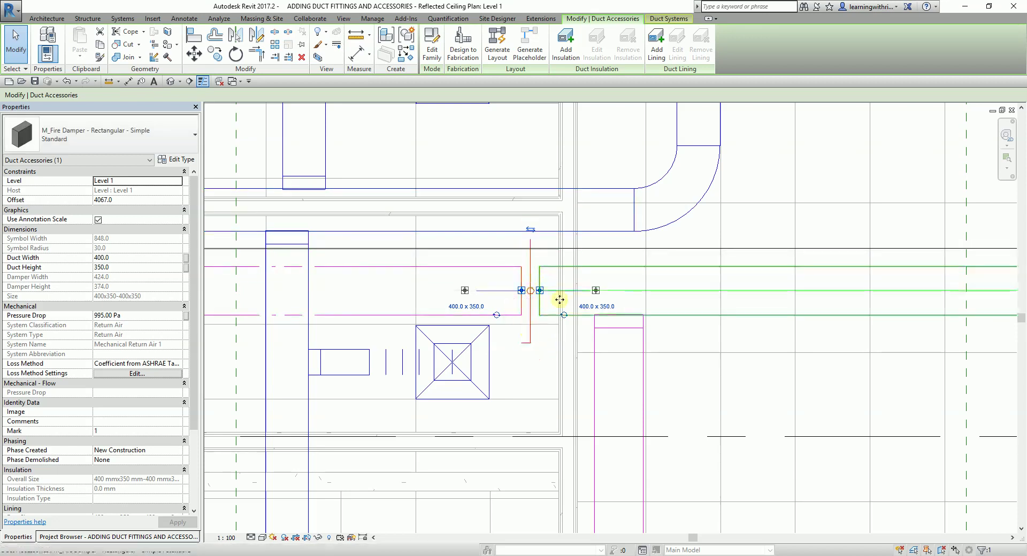
pyautogui.scroll(-4, 541, 327)
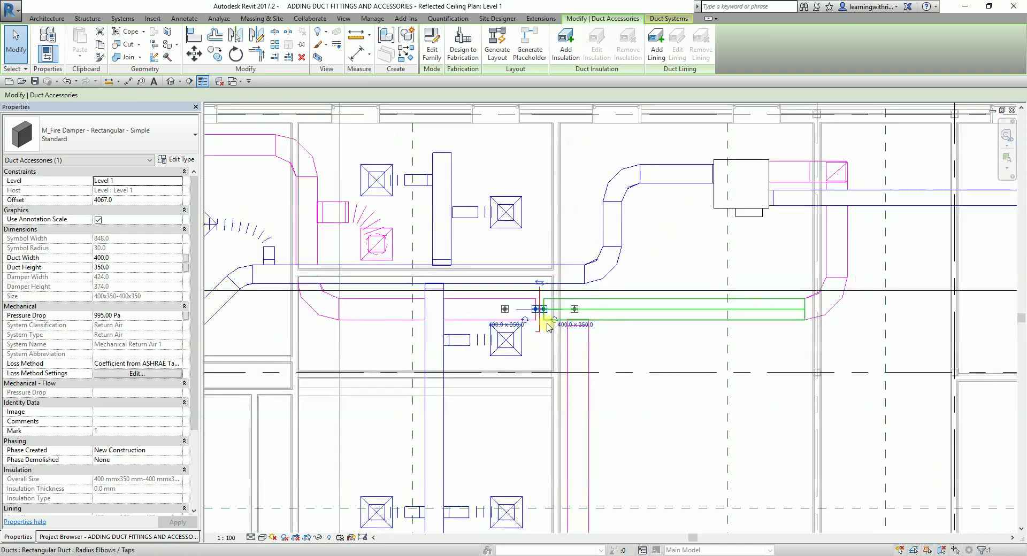
pyautogui.scroll(-2, 540, 325)
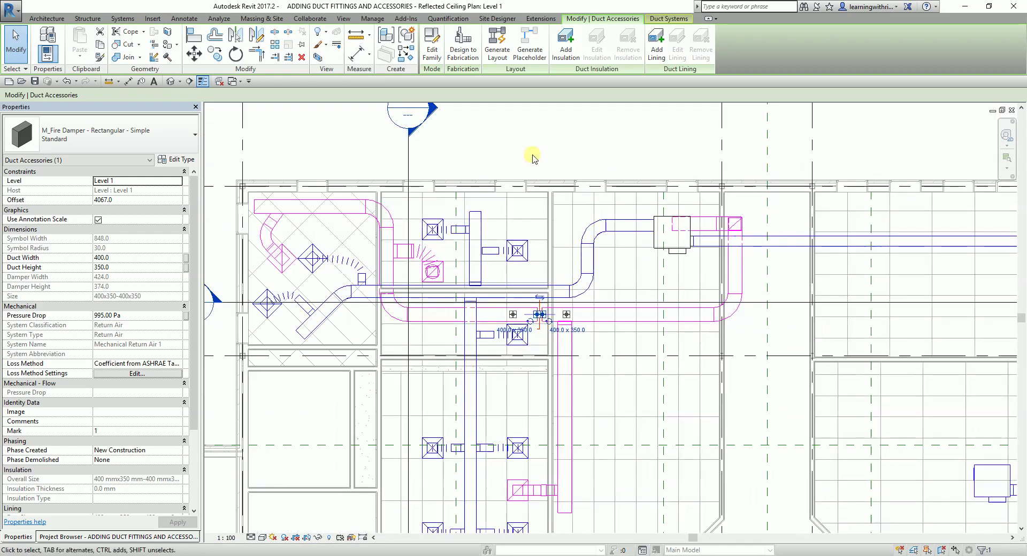
pyautogui.click(498, 146)
# - Start placing a duct accessory and check which accessory families are loaded for placement
pyautogui.scroll(-2, 499, 146)
pyautogui.moveTo(499, 146); pyautogui.dragTo(508, 119, button='middle')
pyautogui.scroll(2, 515, 275)
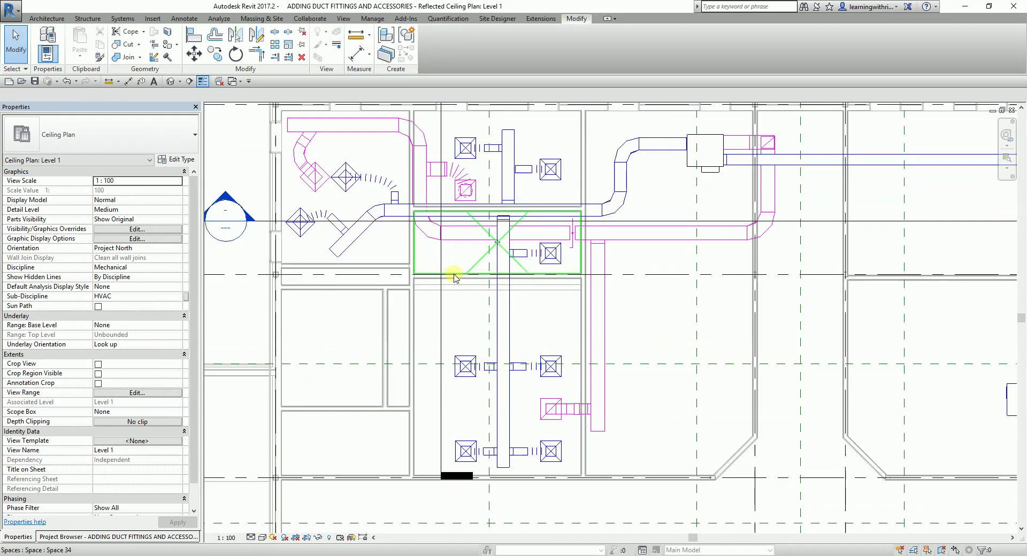
pyautogui.scroll(1, 481, 282)
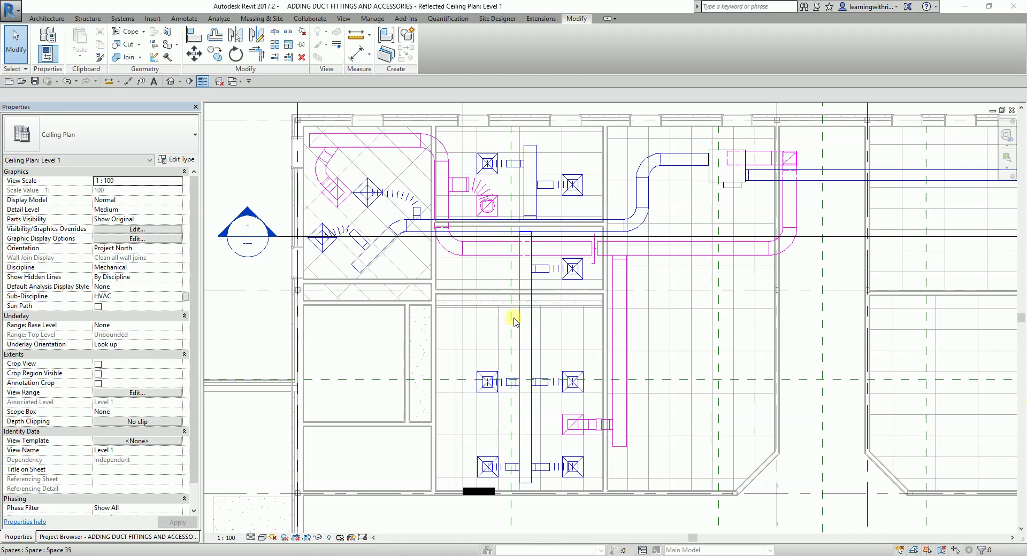
pyautogui.click(152, 18)
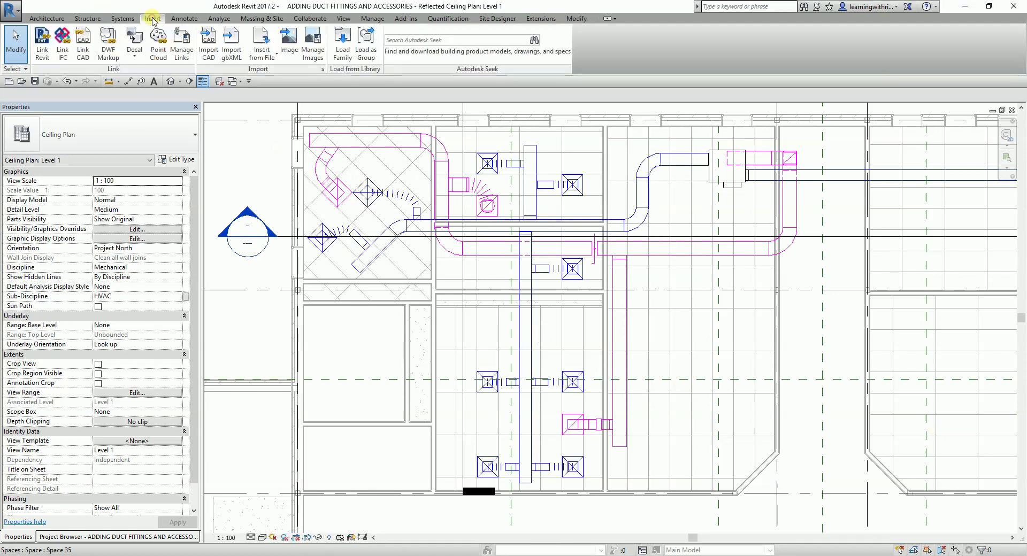
pyautogui.click(122, 19)
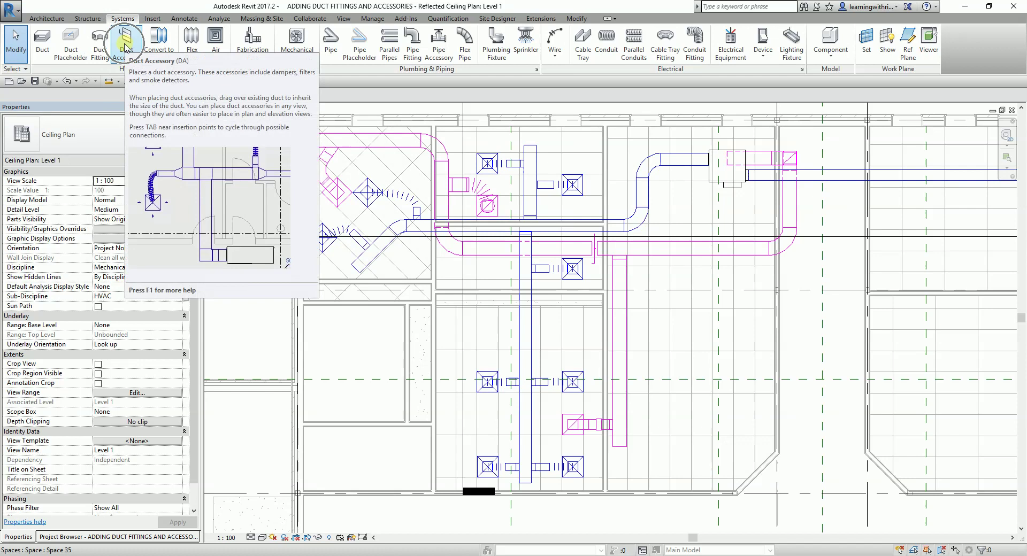
pyautogui.click(126, 46)
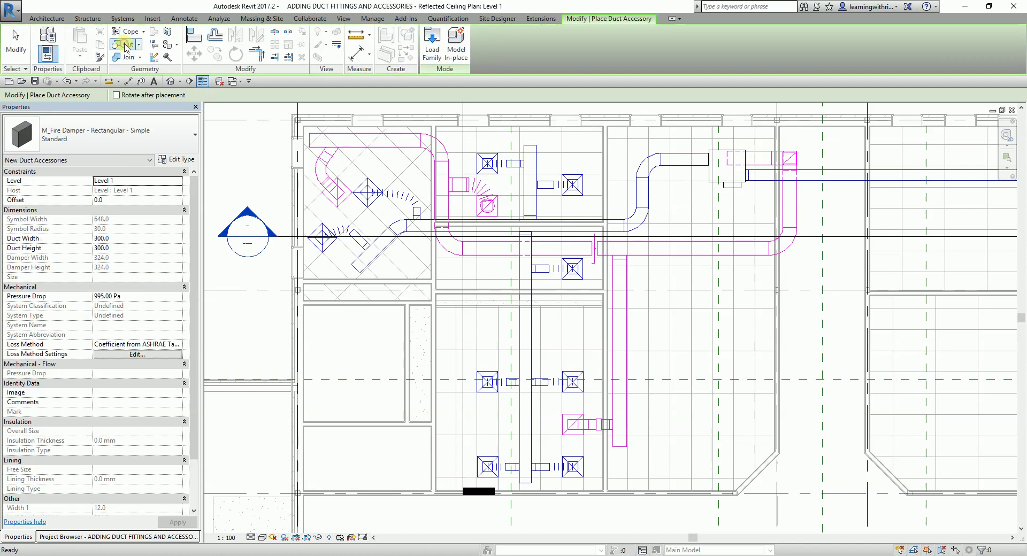
pyautogui.click(92, 139)
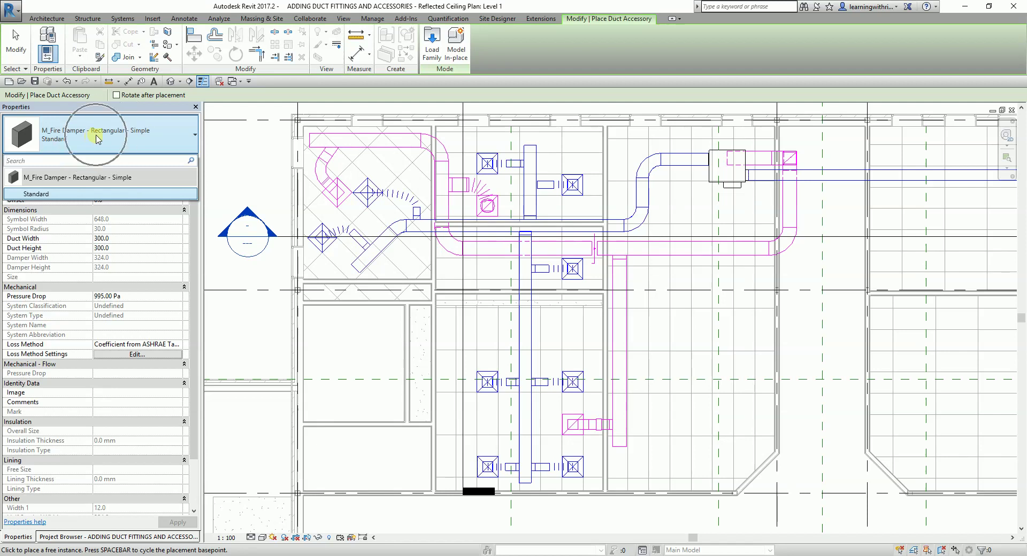
# - Start loading a family and browse the US Metric library to the Duct, Accessories, Dampers folder
pyautogui.click(152, 19)
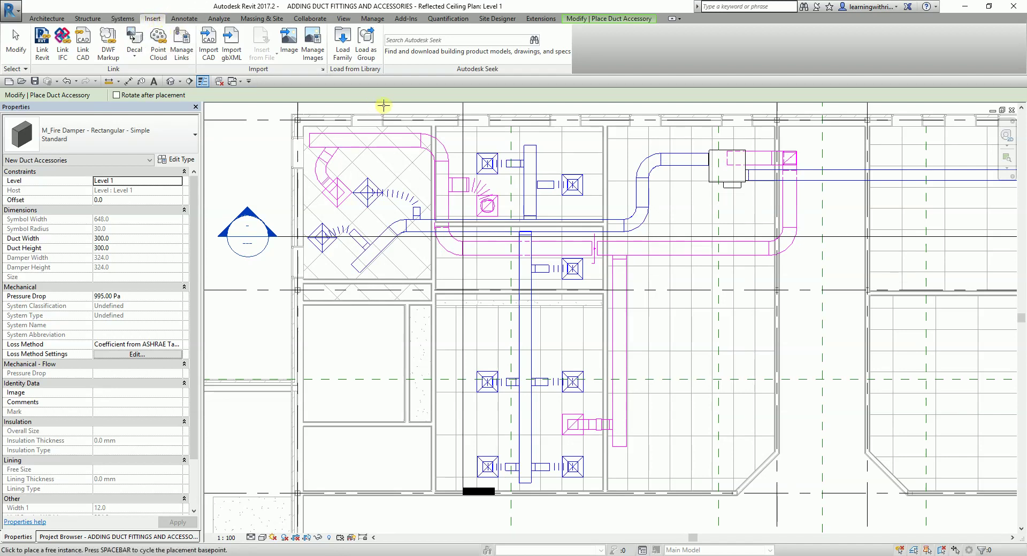
pyautogui.click(343, 44)
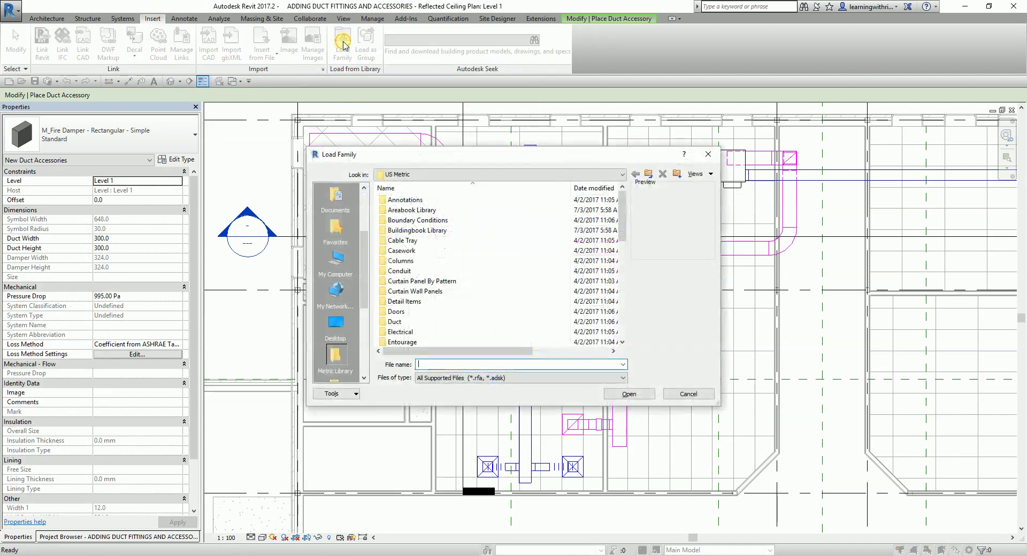
pyautogui.click(428, 291)
pyautogui.scroll(-3, 431, 294)
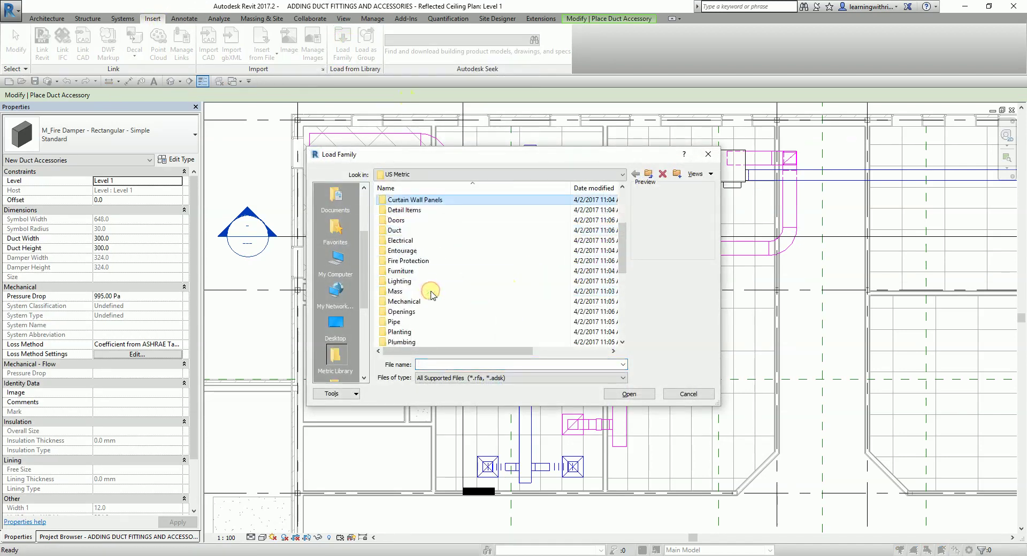
pyautogui.doubleClick(392, 231)
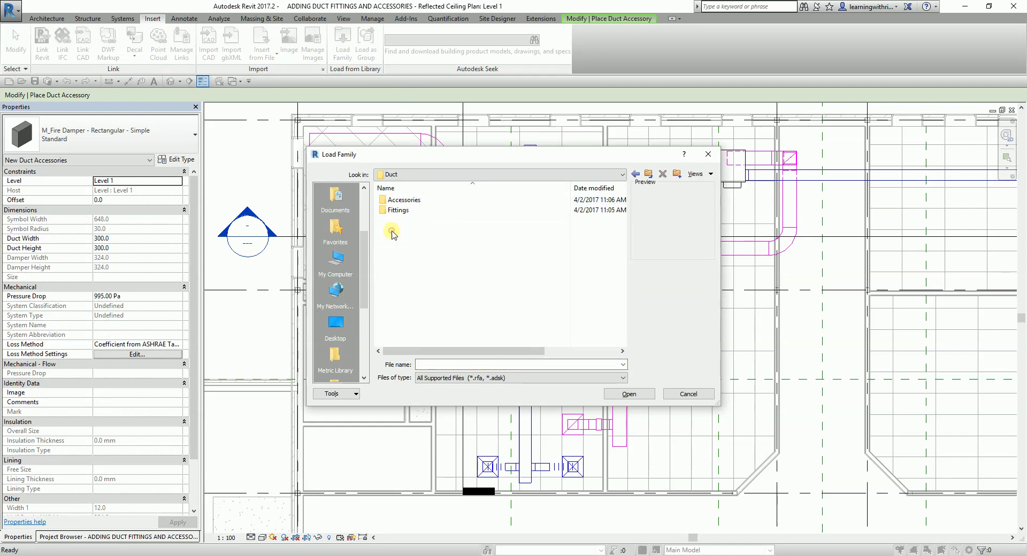
pyautogui.doubleClick(410, 202)
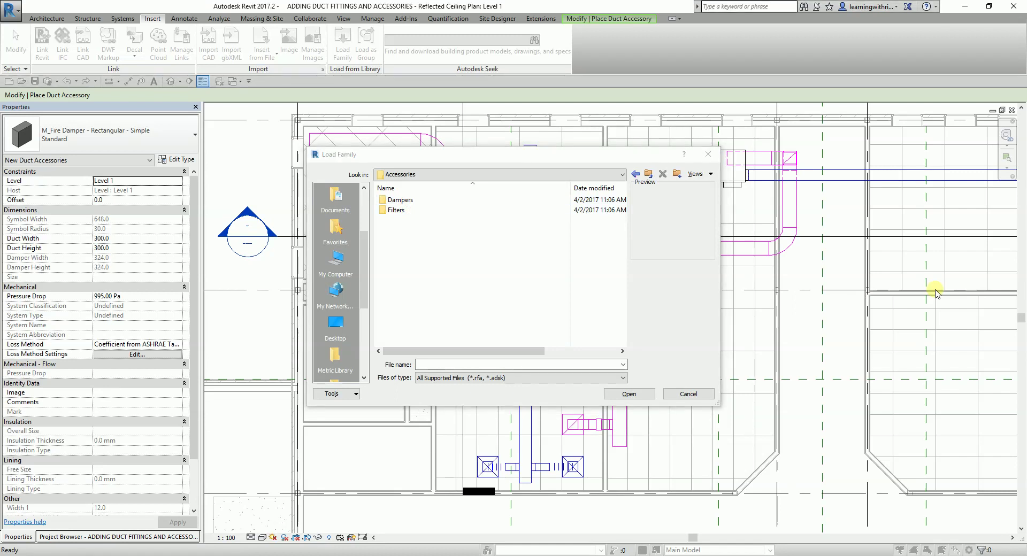
pyautogui.doubleClick(399, 201)
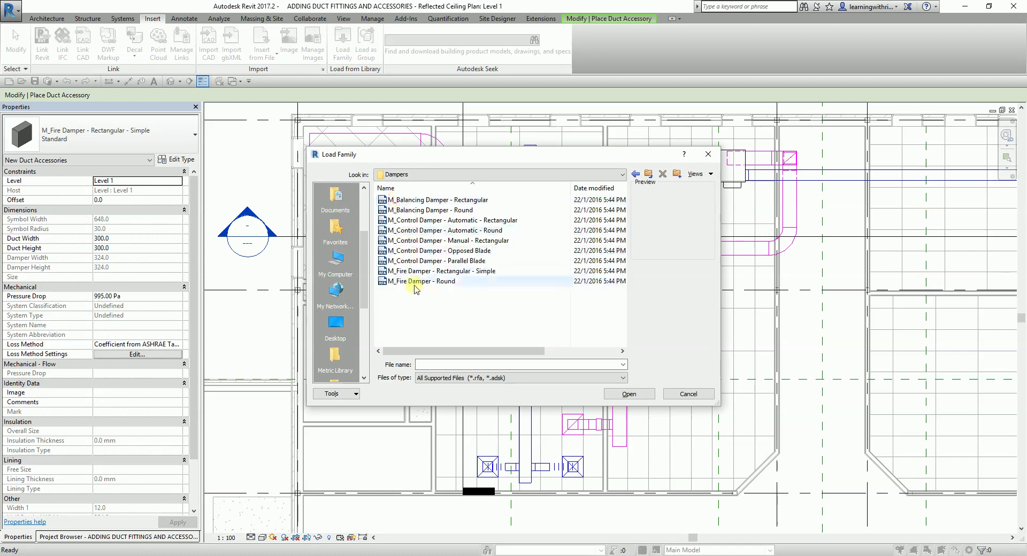
# - Load the M_Balancing Damper - Rectangular family from the Dampers folder into the project
pyautogui.click(406, 200)
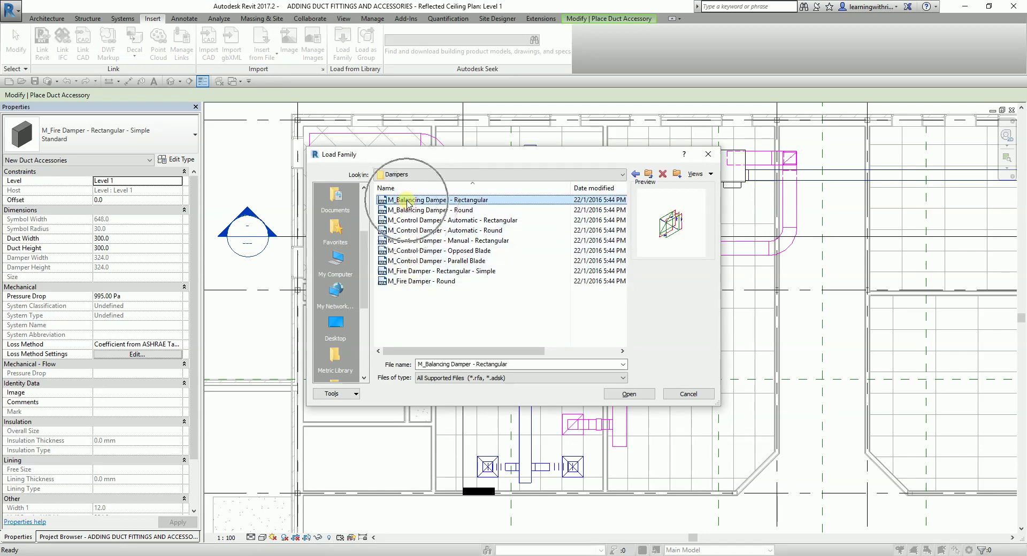
pyautogui.click(327, 555)
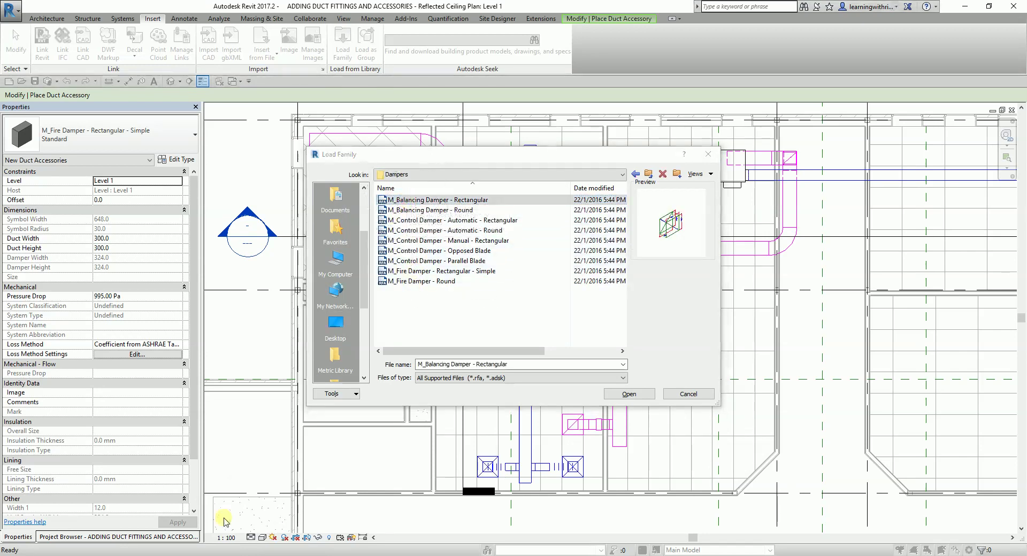
pyautogui.click(361, 512)
pyautogui.click(422, 201)
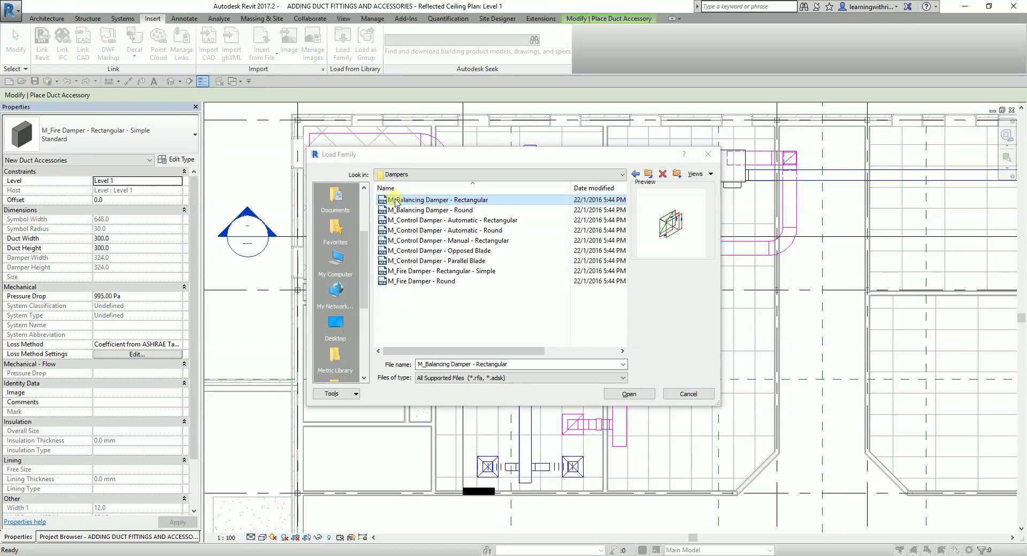
pyautogui.click(629, 396)
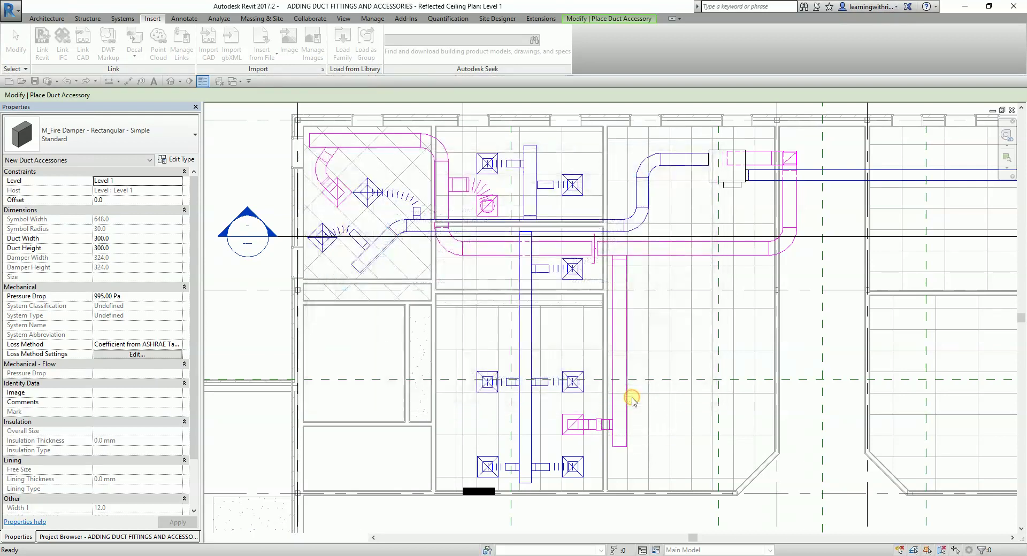
# - Place an M_Balancing Damper - Rectangular, Standard type, midway on the short diagonal supply branch beside the blue diffuser
pyautogui.click(123, 18)
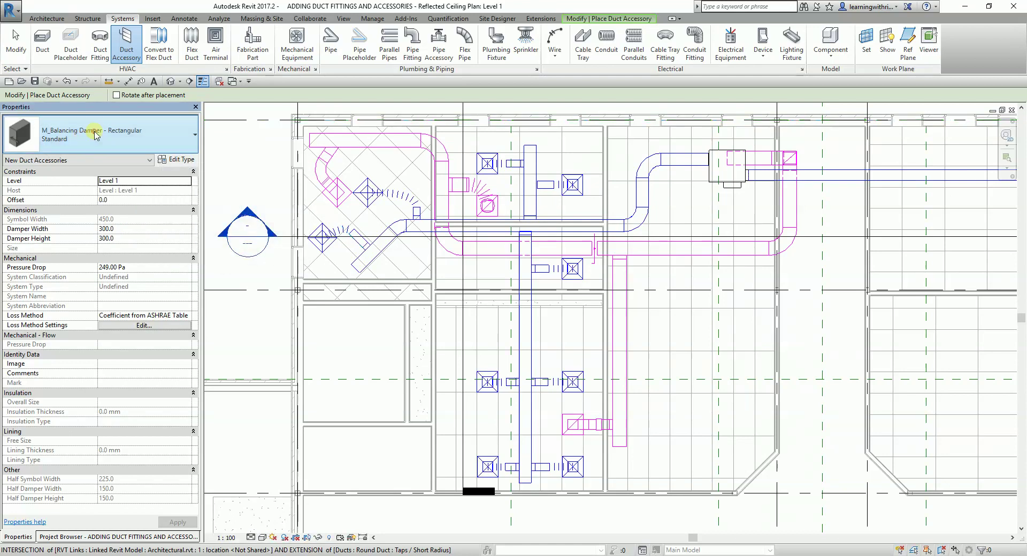
pyautogui.click(95, 134)
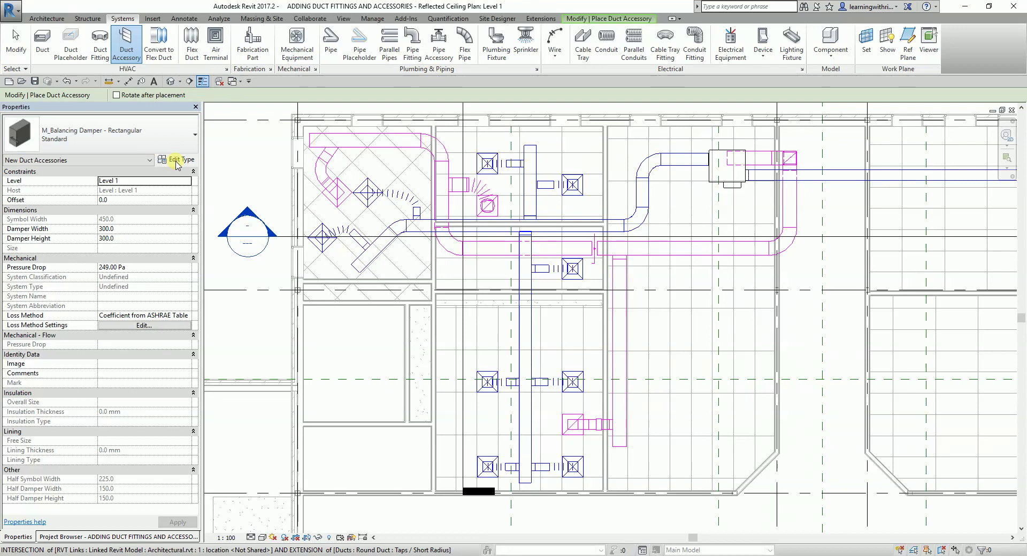
pyautogui.scroll(5, 344, 228)
pyautogui.moveTo(367, 236); pyautogui.dragTo(506, 327, button='middle')
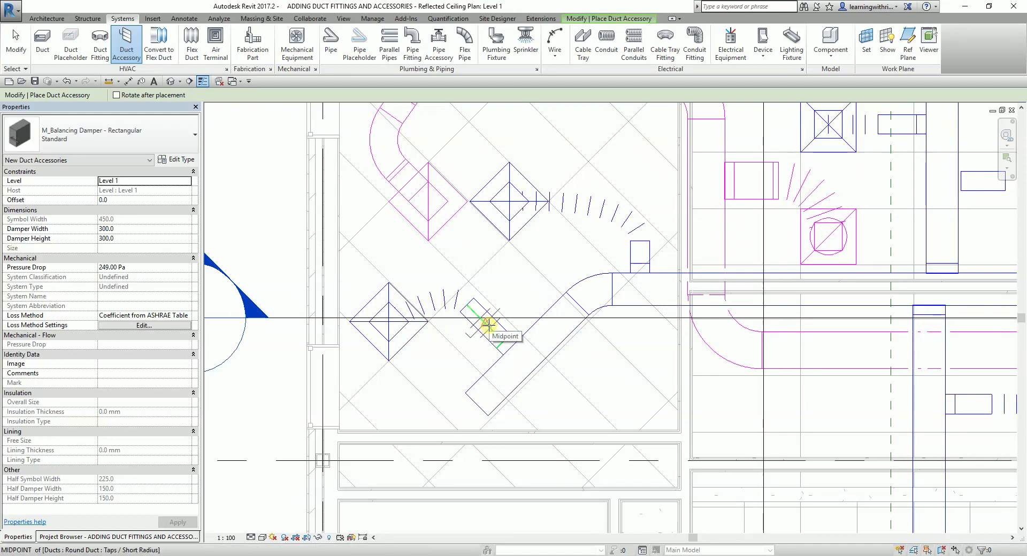
pyautogui.scroll(3, 488, 324)
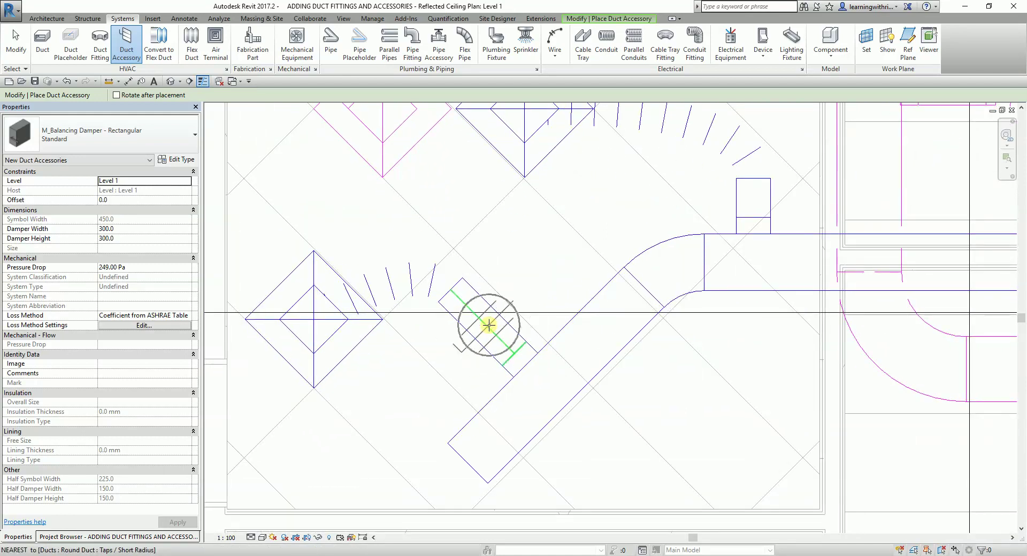
pyautogui.click(488, 327)
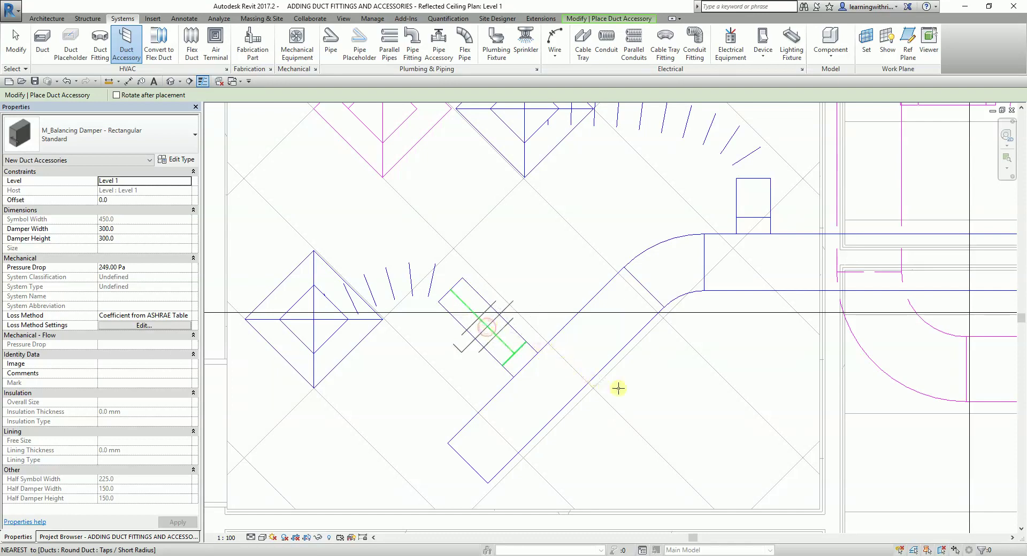
# - Flip the balancing damper on the diagonal supply branch and rotate it around the duct axis
pyautogui.click(543, 270)
pyautogui.click(433, 319)
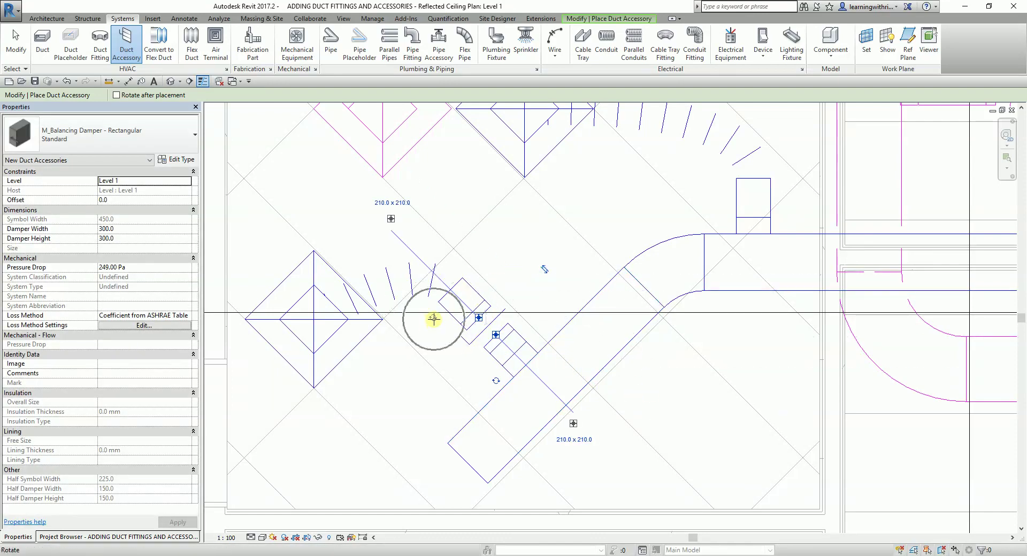
pyautogui.click(497, 383)
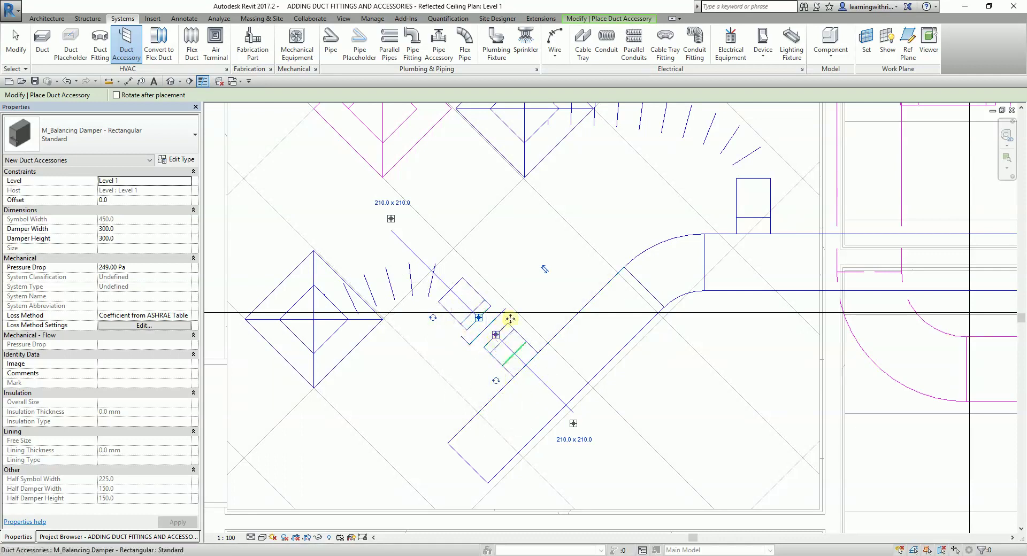
# - Try to place a second balancing damper on the short vertical supply stub that feeds the other blue diffuser
pyautogui.scroll(-1, 516, 321)
pyautogui.moveTo(617, 307); pyautogui.dragTo(454, 367, button='middle')
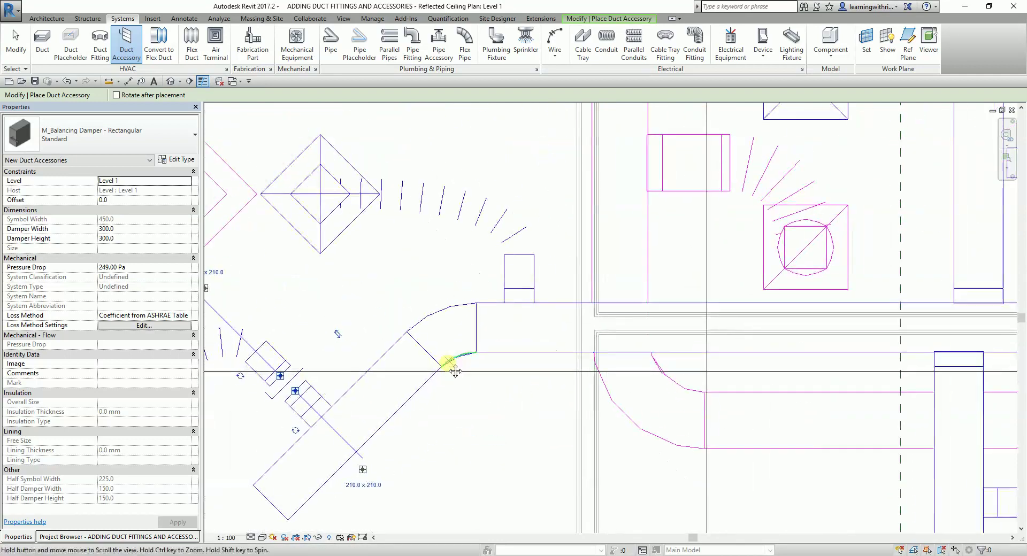
pyautogui.scroll(2, 499, 278)
pyautogui.click(507, 282)
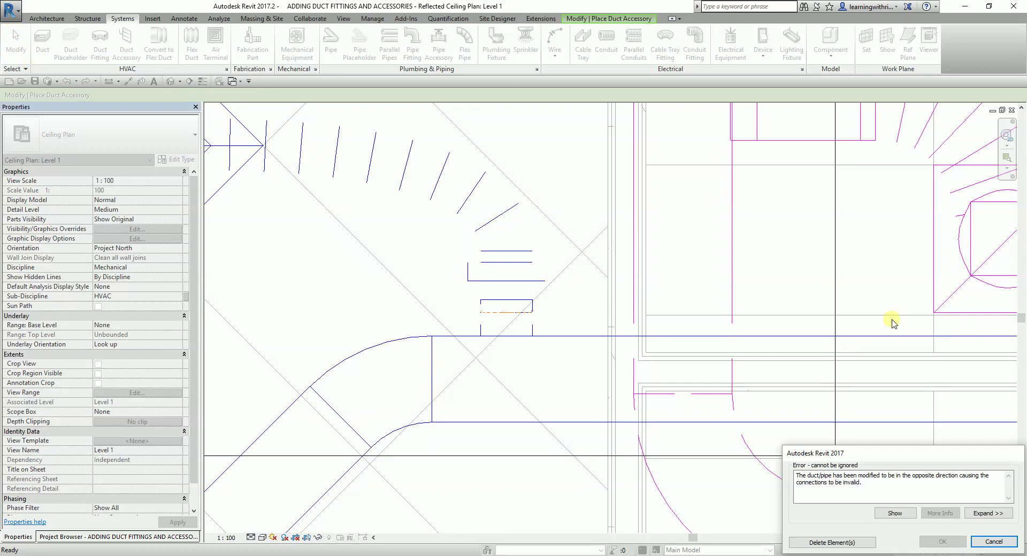
pyautogui.click(994, 542)
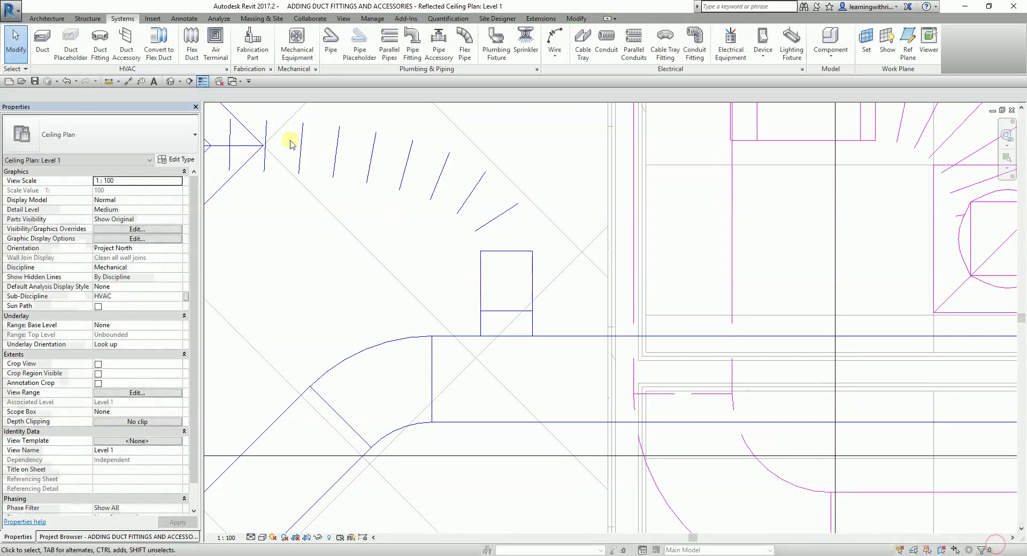
pyautogui.scroll(-2, 389, 250)
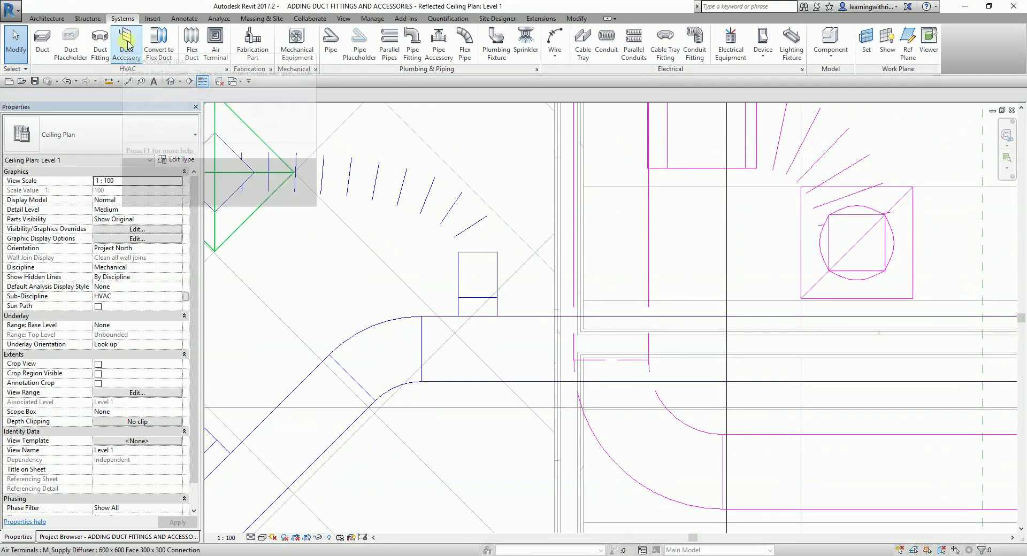
# - Place an M_Balancing Damper - Rectangular midway on the short vertical supply stub, resolving the invalid duct connection by deleting the affected elements
pyautogui.click(126, 47)
pyautogui.scroll(2, 476, 270)
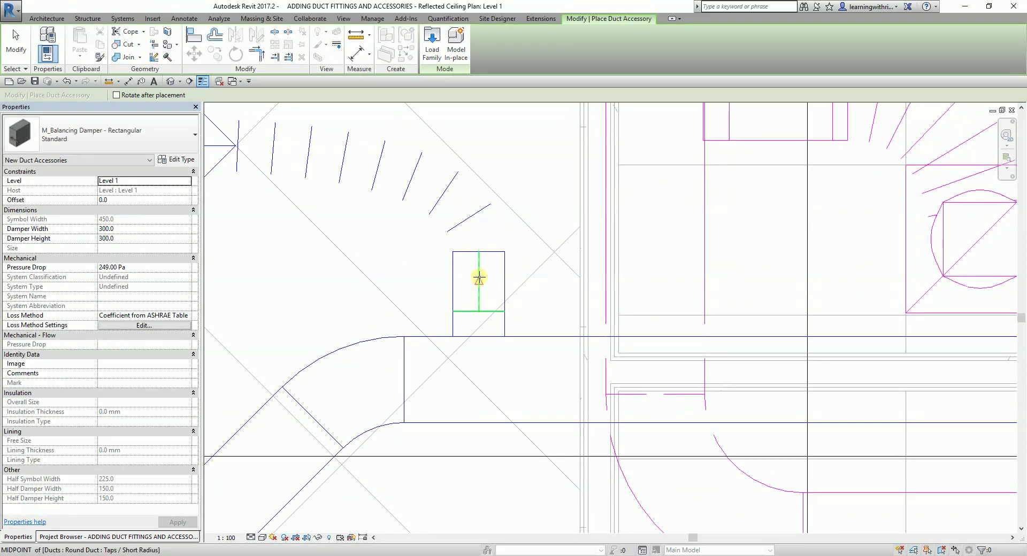
pyautogui.click(478, 278)
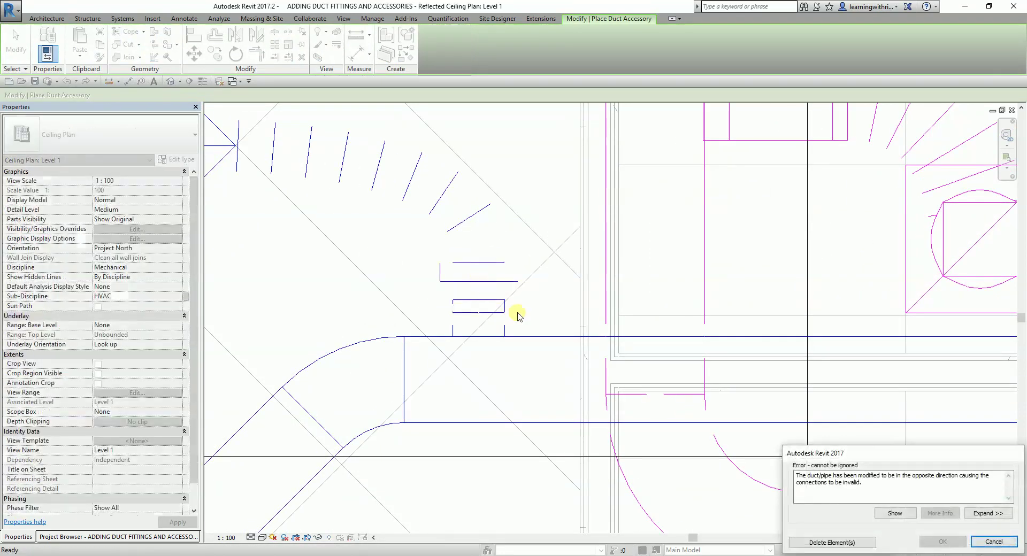
pyautogui.click(837, 545)
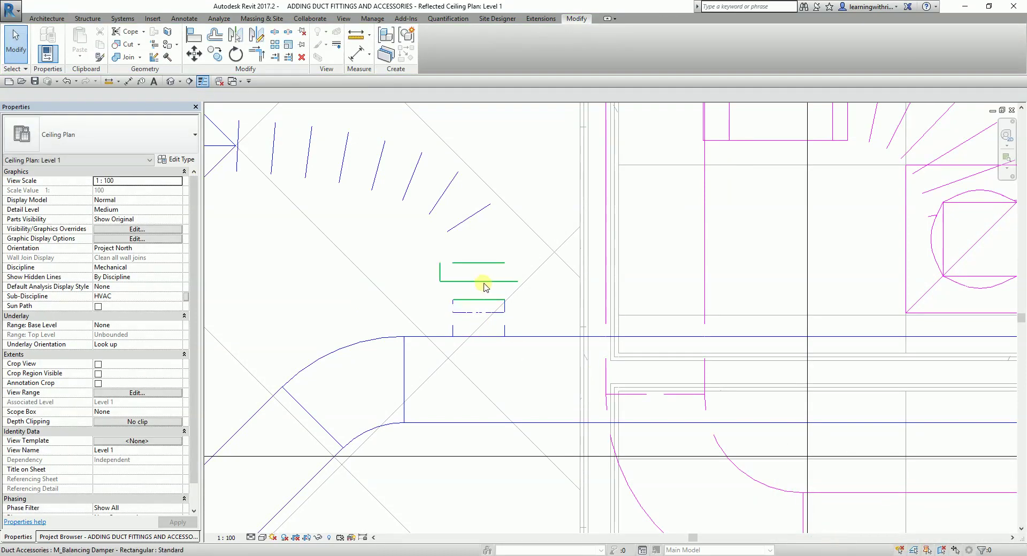
# - Move the balancing damper on the vertical stub slightly toward the main supply duct
pyautogui.click(485, 287)
pyautogui.moveTo(581, 274); pyautogui.dragTo(581, 270)
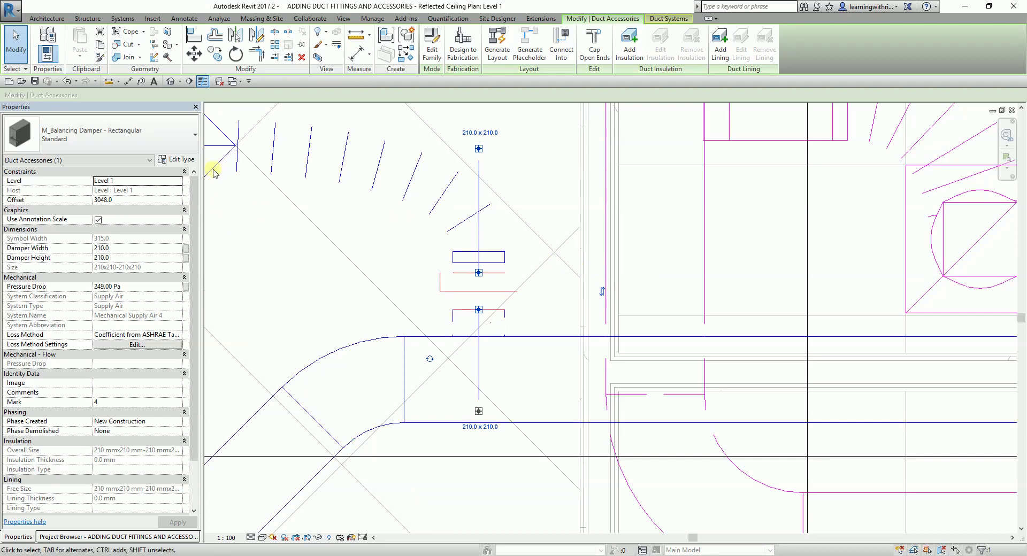
pyautogui.press('Escape')
# - Create a similar balancing damper from the one on the vertical stub and place it on the topmost branch, between its diffuser and the vertical duct
pyautogui.scroll(-3, 534, 316)
pyautogui.moveTo(490, 308)
pyautogui.mouseDown(button='middle')
pyautogui.moveTo(550, 278)
pyautogui.moveTo(615, 281)
pyautogui.mouseUp(button='middle')
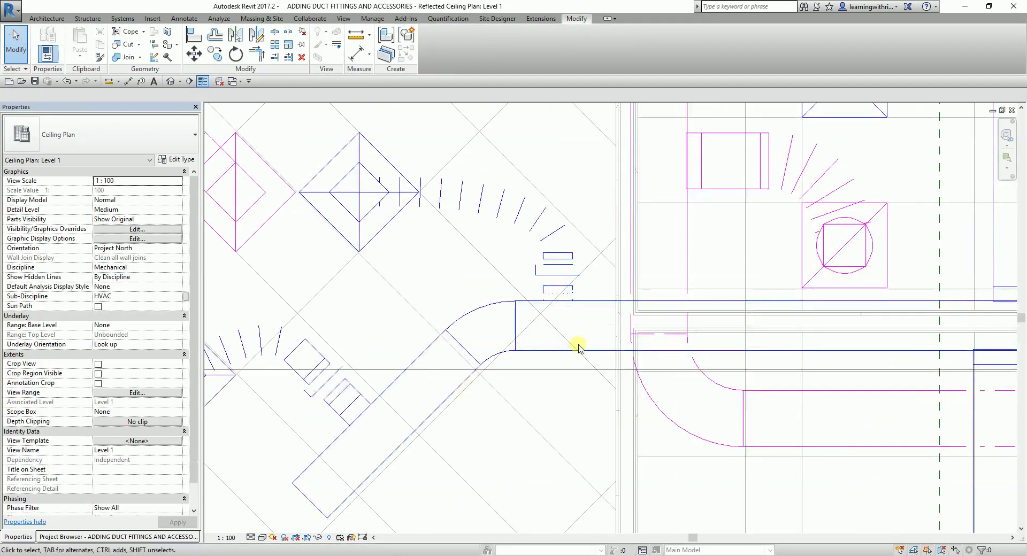
pyautogui.scroll(2, 570, 296)
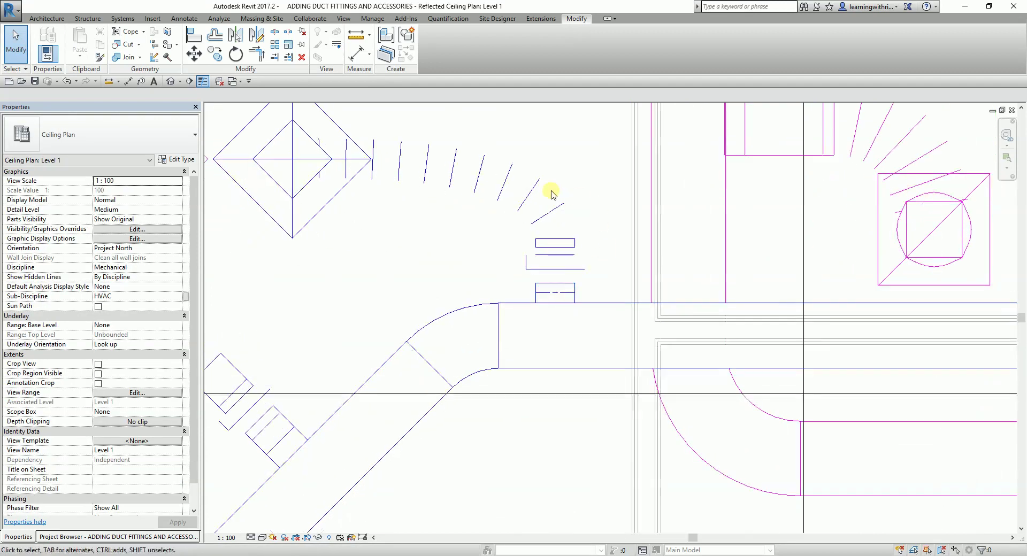
pyautogui.click(530, 272)
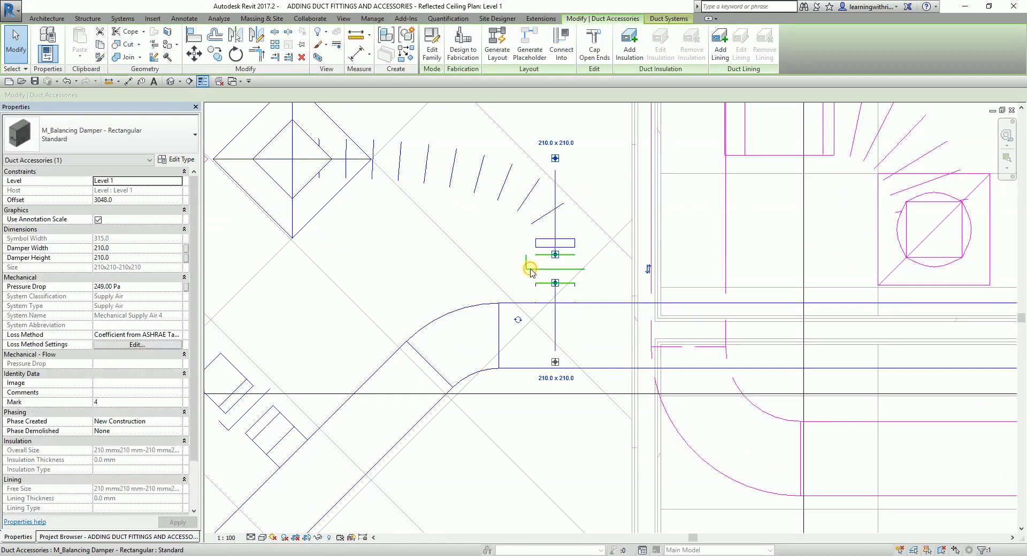
pyautogui.rightClick(530, 271)
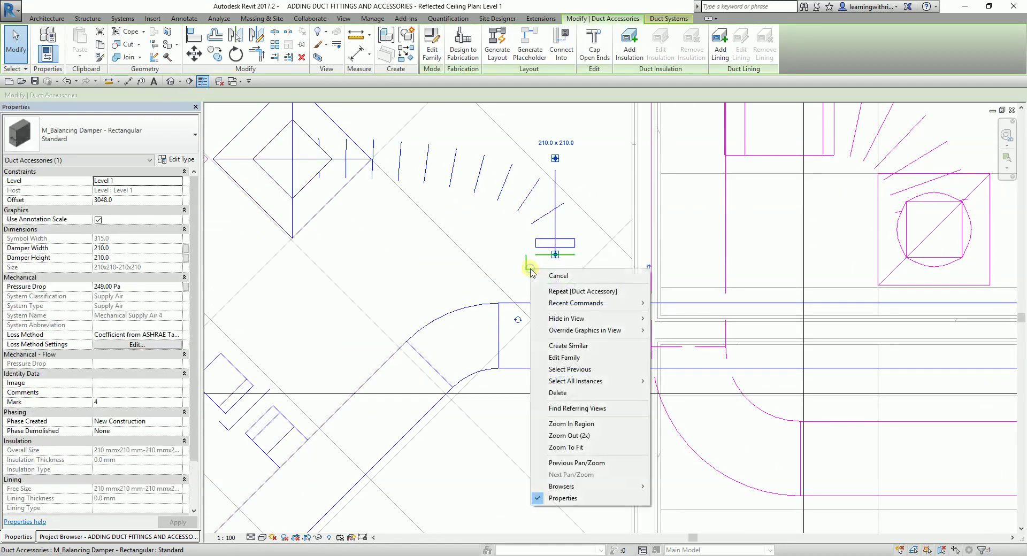
pyautogui.click(563, 346)
pyautogui.scroll(-3, 570, 333)
pyautogui.scroll(5, 612, 275)
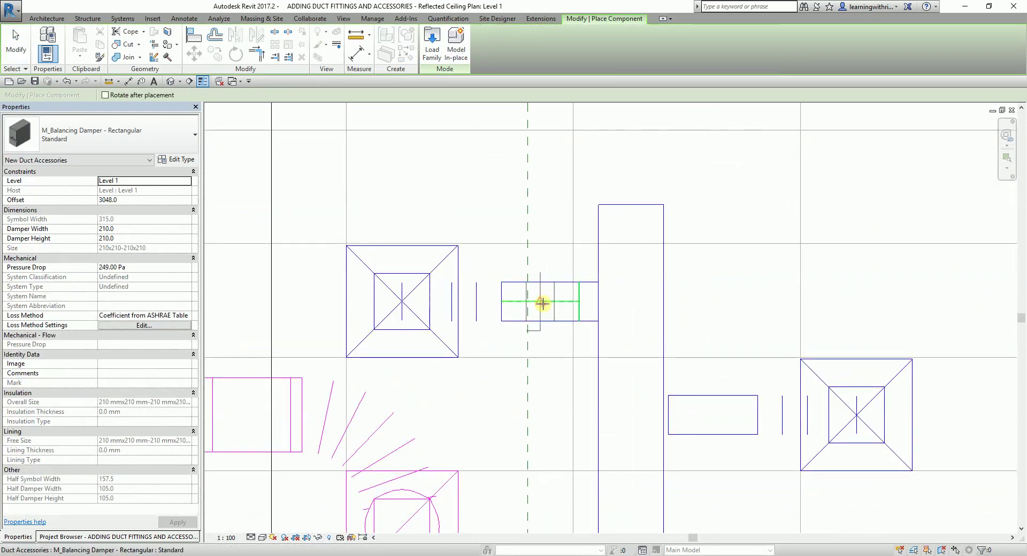
pyautogui.click(543, 303)
# - Place another balancing damper on the short branch feeding the single supply diffuser just below the horizontal main ducts
pyautogui.scroll(-2, 562, 451)
pyautogui.moveTo(561, 452); pyautogui.dragTo(504, 229, button='middle')
pyautogui.moveTo(658, 442); pyautogui.dragTo(647, 213, button='middle')
pyautogui.scroll(-2, 607, 306)
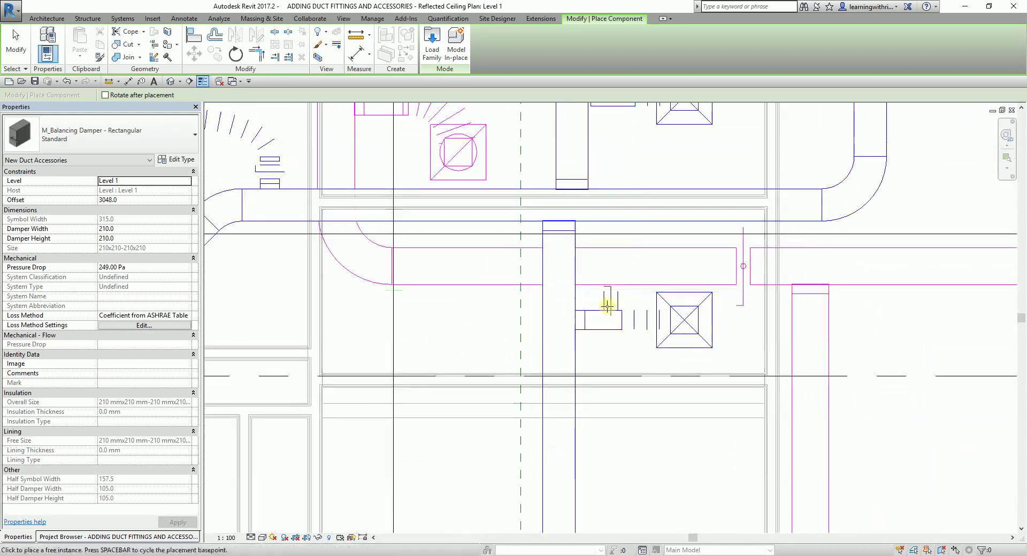
pyautogui.scroll(2, 607, 306)
pyautogui.click(604, 323)
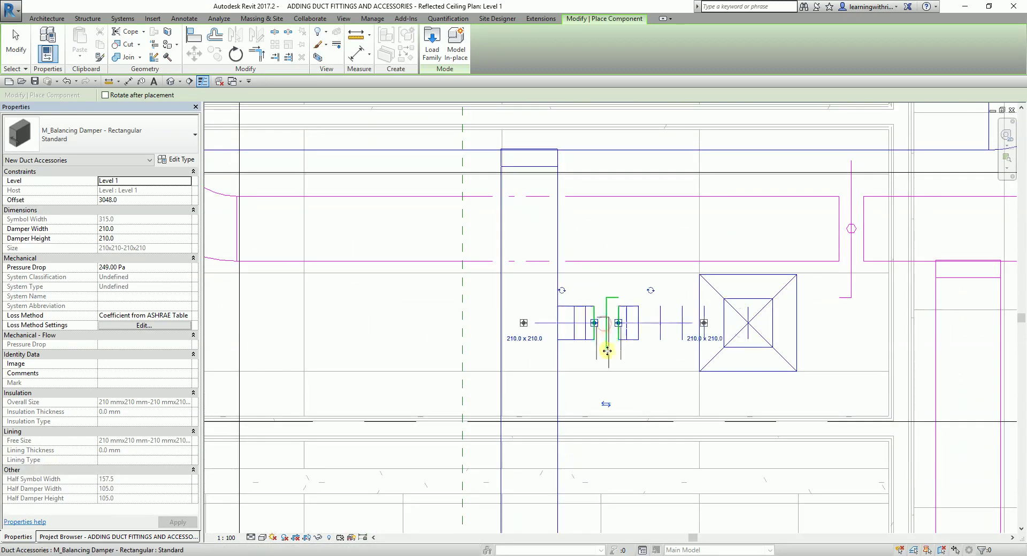
# - Place a balancing damper on the right-hand branch of the middle supply diffuser pair and end the placement
pyautogui.moveTo(617, 331); pyautogui.dragTo(657, 68, button='middle')
pyautogui.scroll(-2, 683, 290)
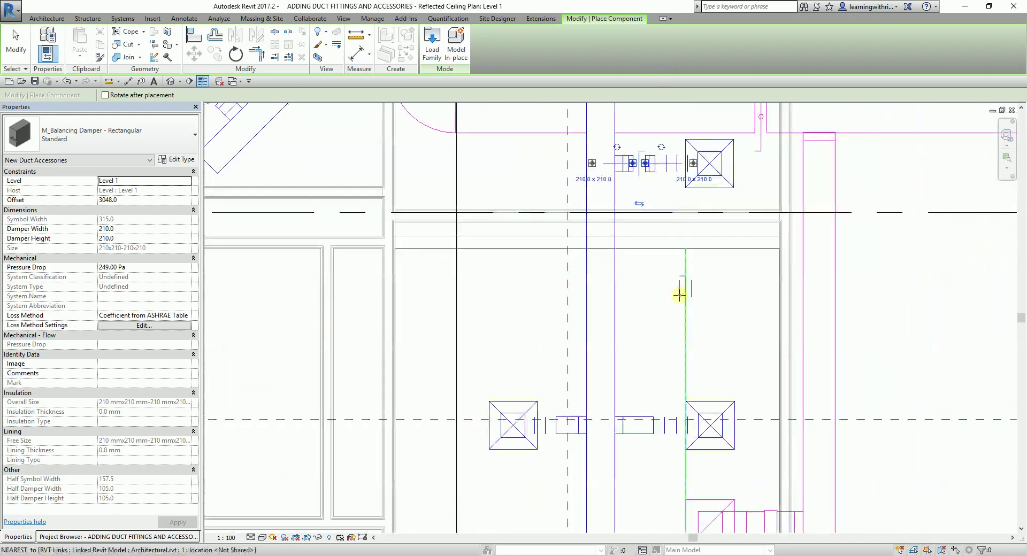
pyautogui.scroll(-1, 665, 390)
pyautogui.scroll(1, 665, 390)
pyautogui.scroll(3, 667, 294)
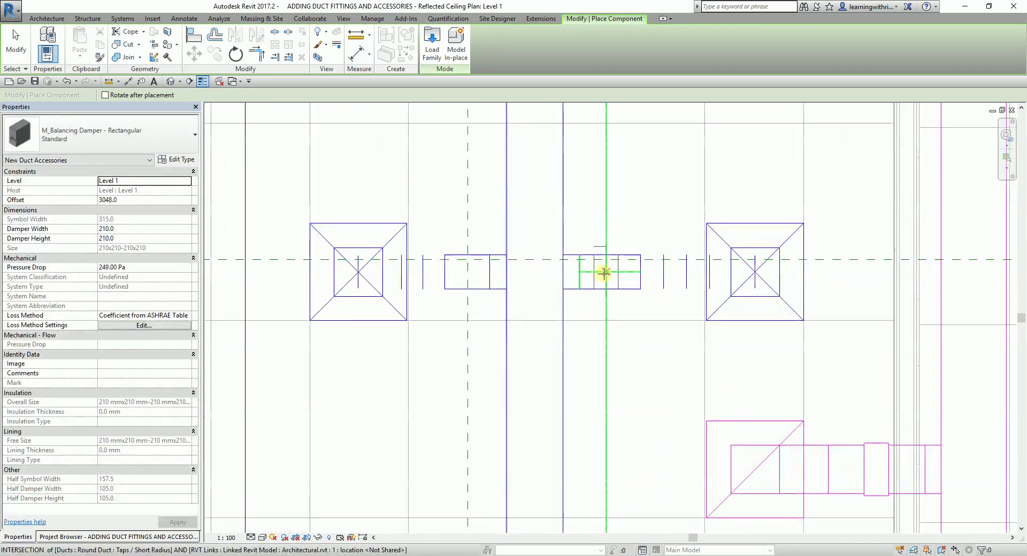
pyautogui.click(608, 274)
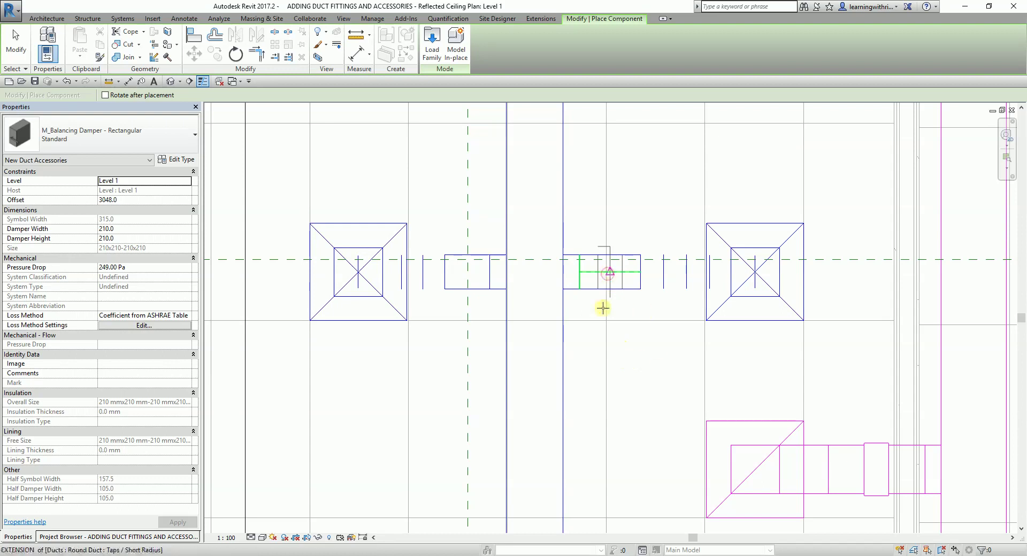
pyautogui.click(14, 48)
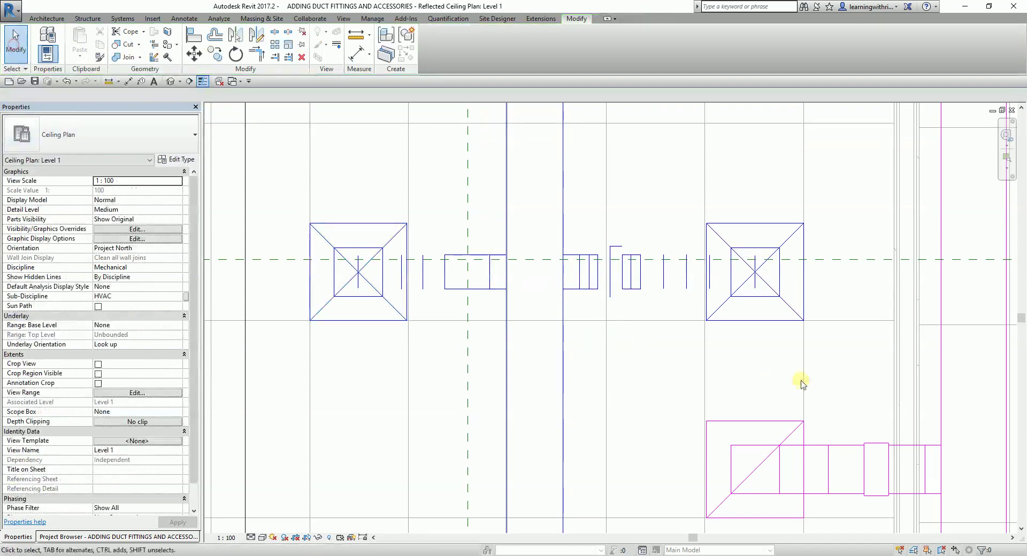
pyautogui.scroll(-5, 681, 271)
pyautogui.scroll(-3, 653, 240)
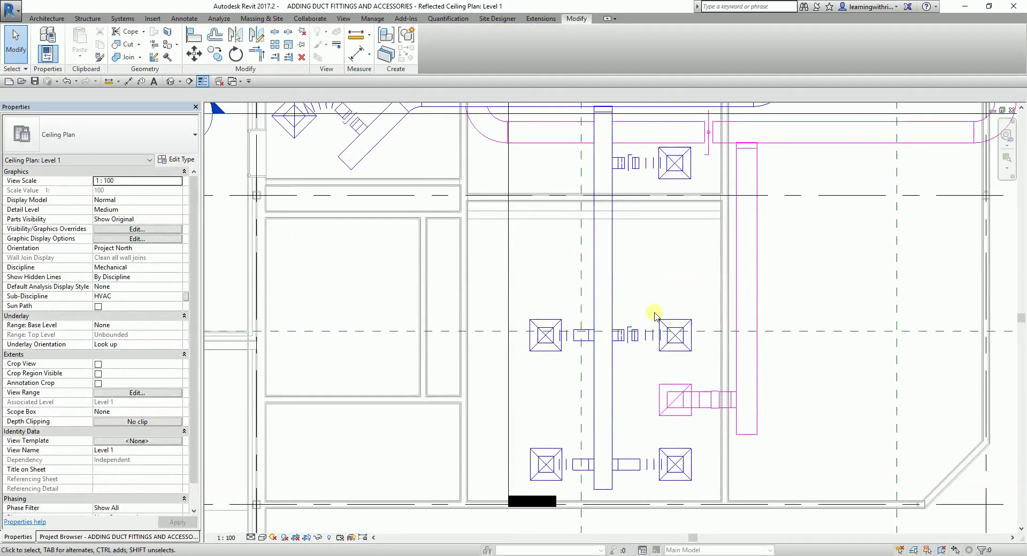
pyautogui.moveTo(652, 301); pyautogui.dragTo(599, 337, button='middle')
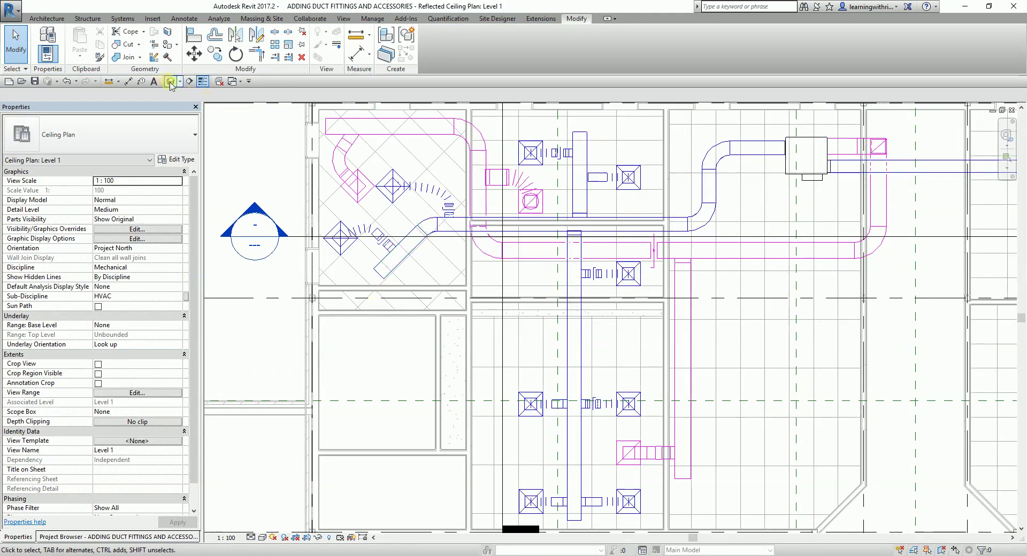
pyautogui.scroll(-1, 578, 298)
pyautogui.moveTo(577, 298); pyautogui.dragTo(567, 252, button='middle')
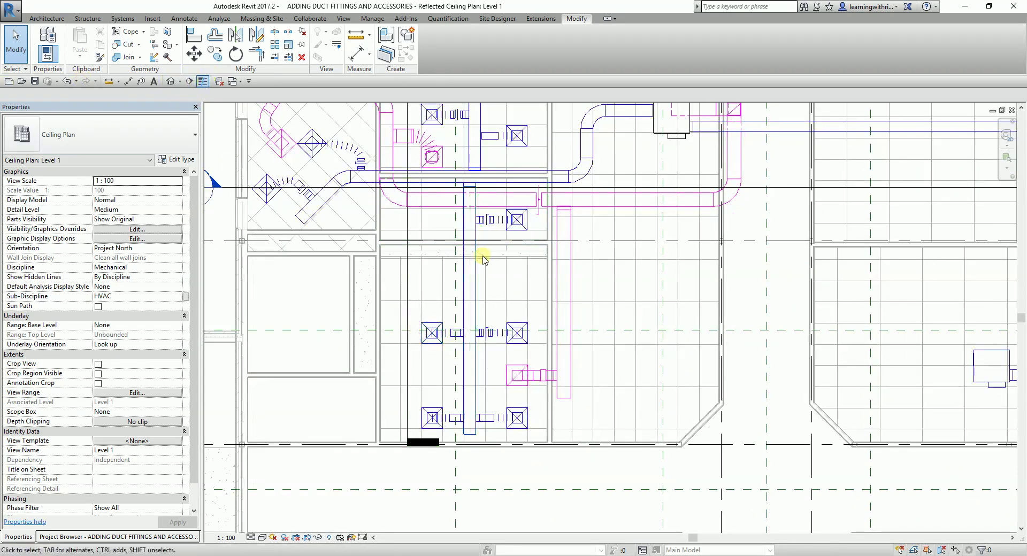
pyautogui.scroll(1, 483, 259)
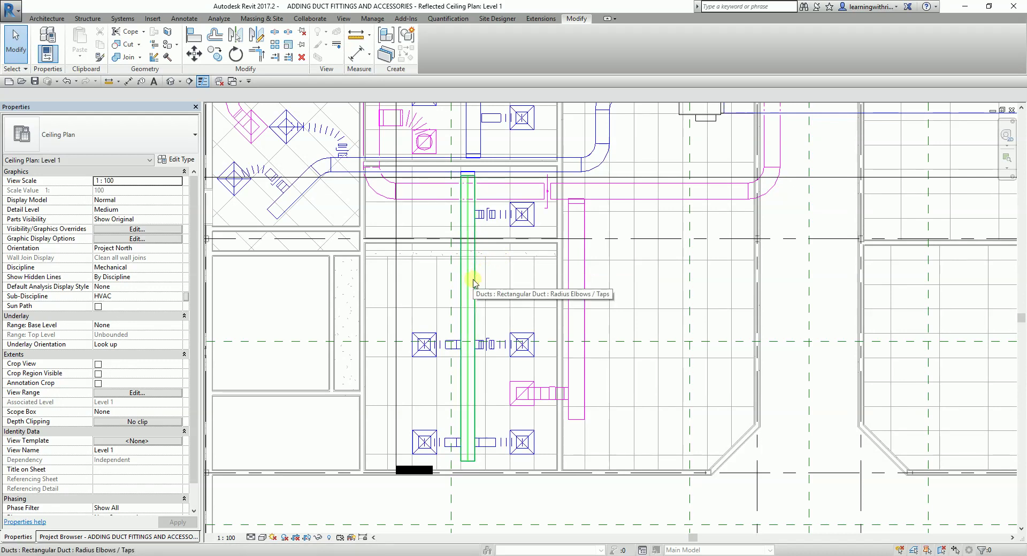
pyautogui.press('Tab')
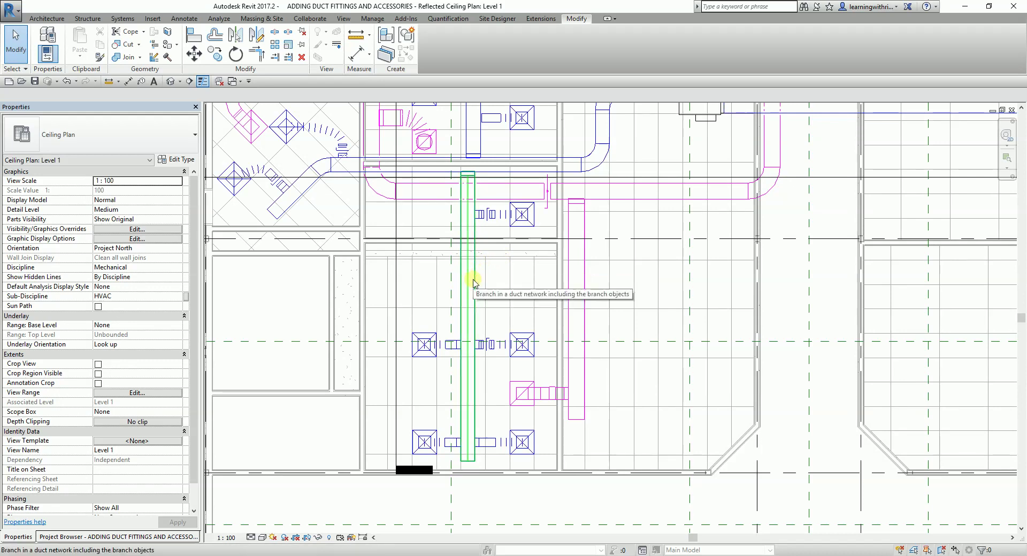
pyautogui.press('Tab')
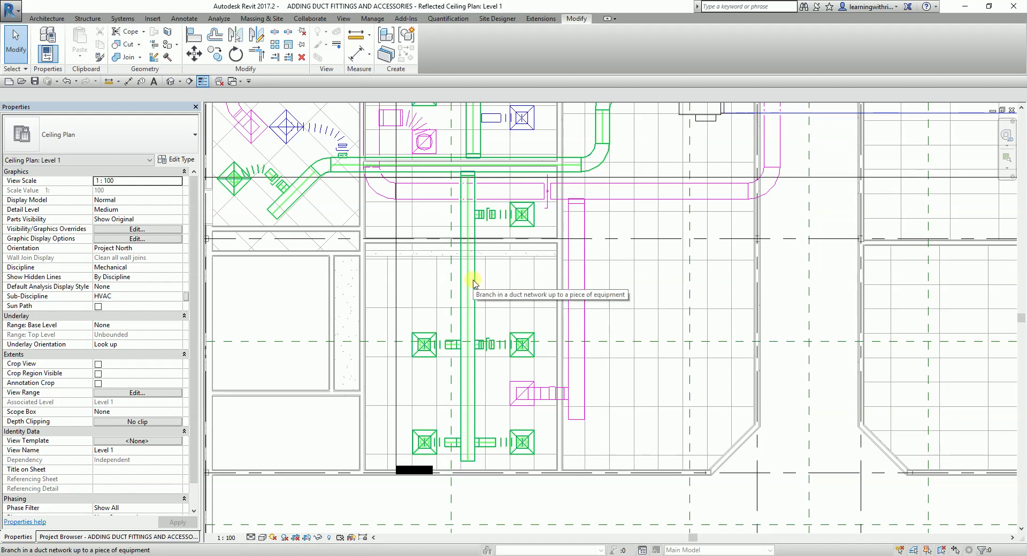
pyautogui.press('Tab')
pyautogui.press('Tab')
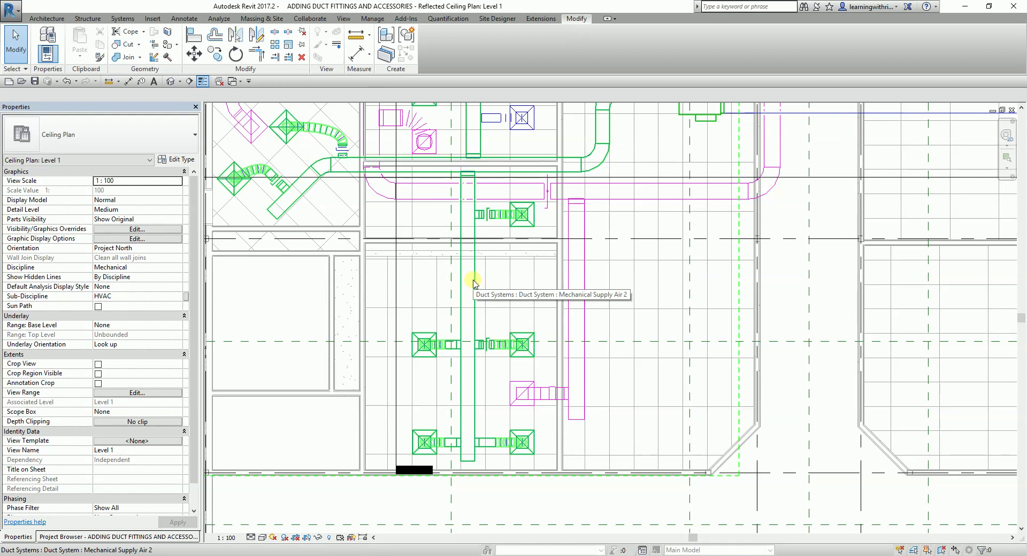
pyautogui.click(473, 284)
pyautogui.scroll(-2, 431, 298)
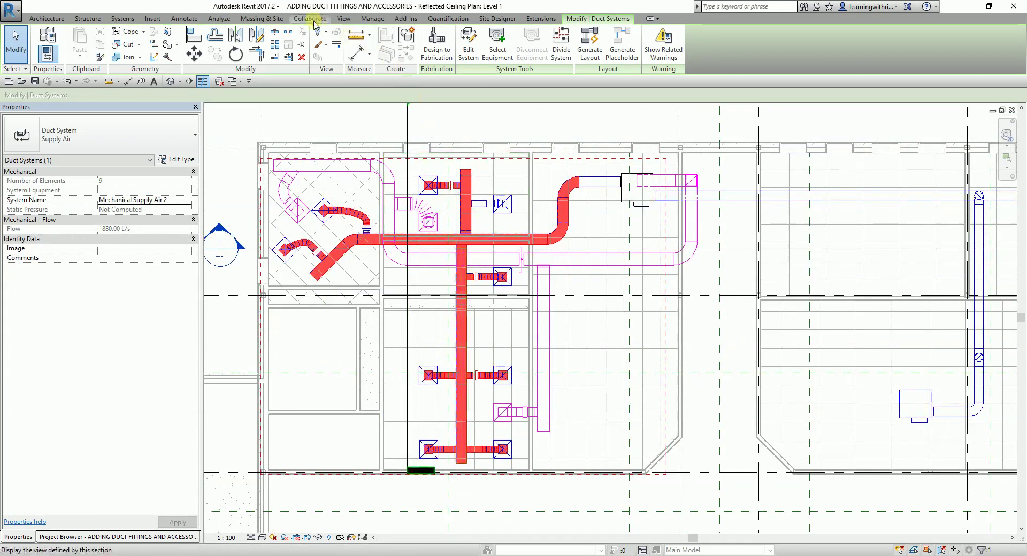
pyautogui.click(342, 19)
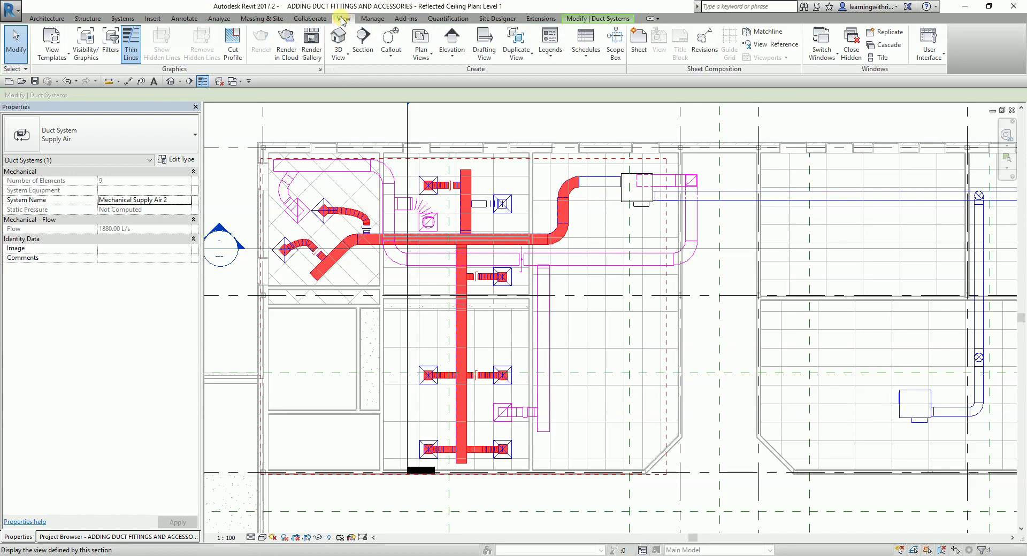
pyautogui.click(598, 18)
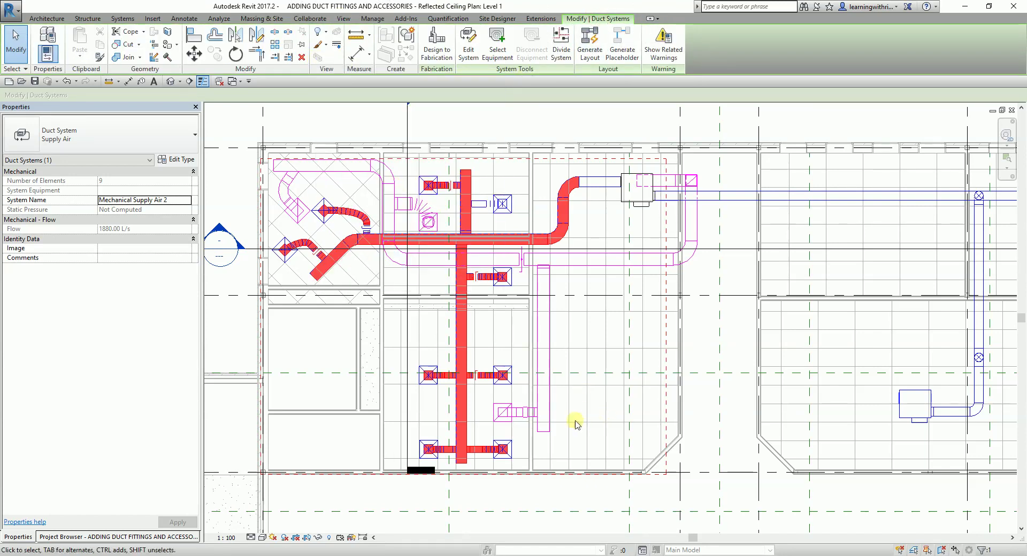
pyautogui.click(11, 47)
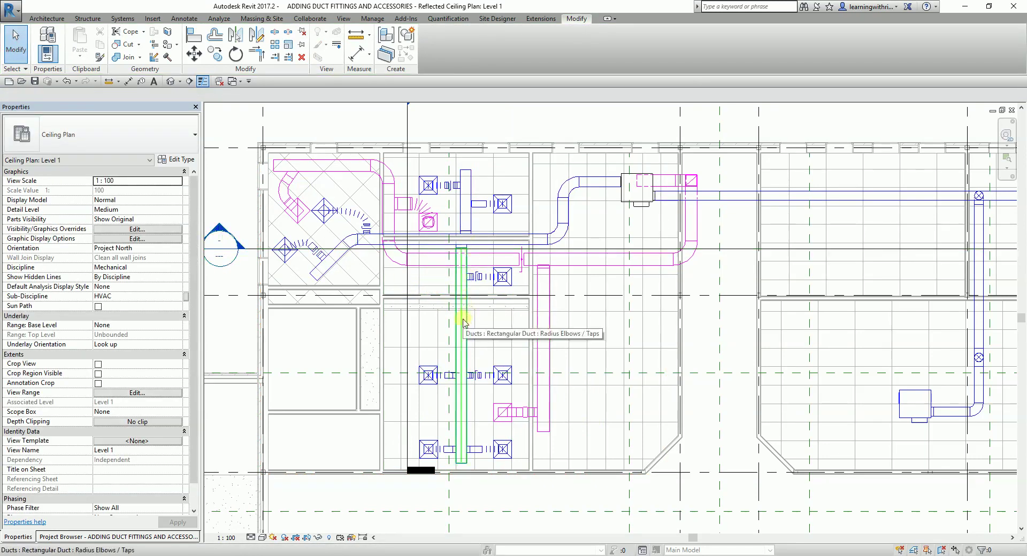
# - Select the supply duct branch up to the piece of equipment and isolate it in the 3D view with a selection box
pyautogui.press('Tab')
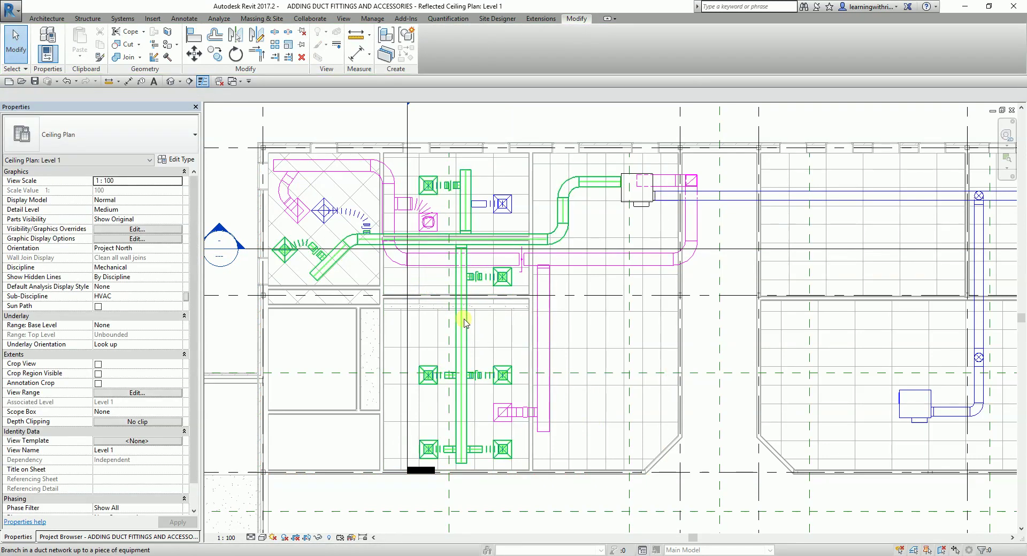
pyautogui.click(463, 324)
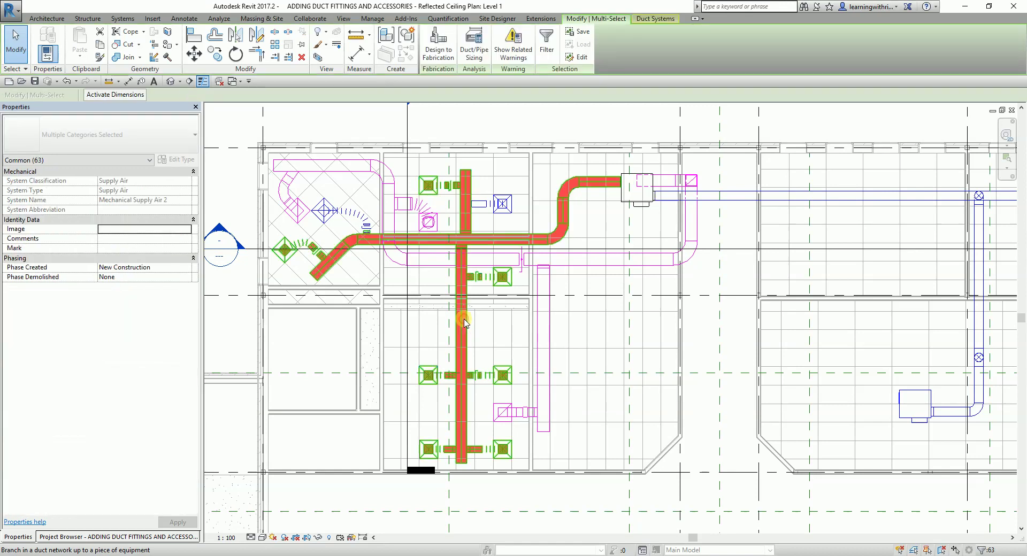
pyautogui.click(318, 57)
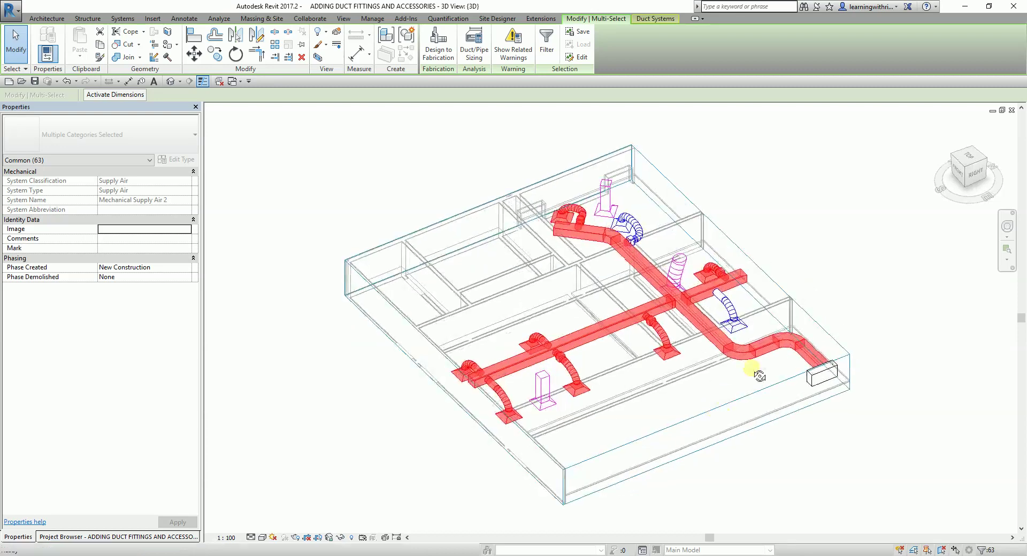
pyautogui.press('Escape')
# - Raise the top of the 3D view's section box until it encloses the return ducts above the supply run
pyautogui.keyDown('shift'); pyautogui.moveTo(704, 337); pyautogui.dragTo(763, 327, button='middle'); pyautogui.keyUp('shift')
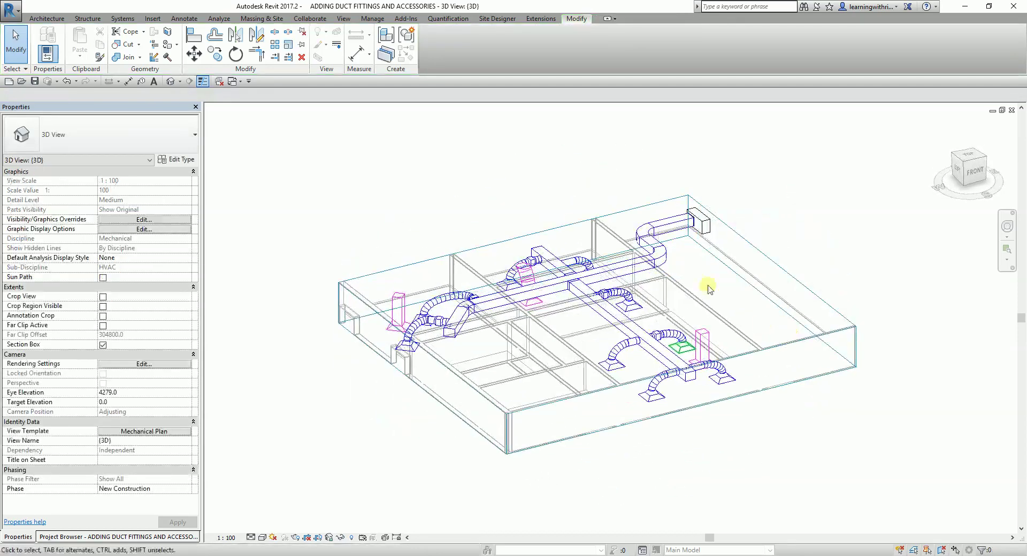
pyautogui.click(496, 242)
pyautogui.moveTo(599, 307); pyautogui.dragTo(534, 145)
pyautogui.click(436, 157)
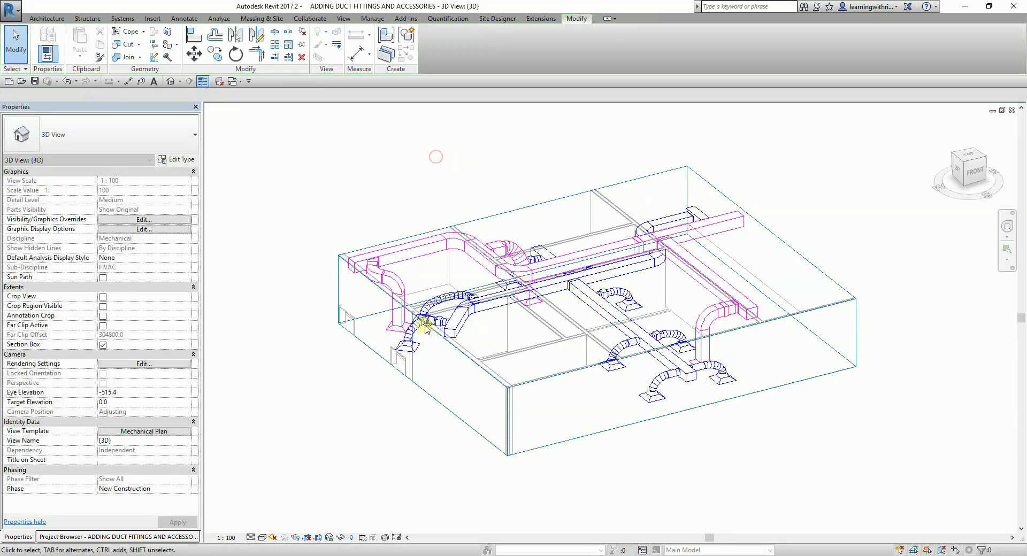
# - Examine the balancing dampers on the supply branches and the fire dampers on the return ducts in 3D
pyautogui.scroll(5, 426, 328)
pyautogui.keyDown('shift'); pyautogui.moveTo(504, 412); pyautogui.dragTo(629, 440, button='middle'); pyautogui.keyUp('shift')
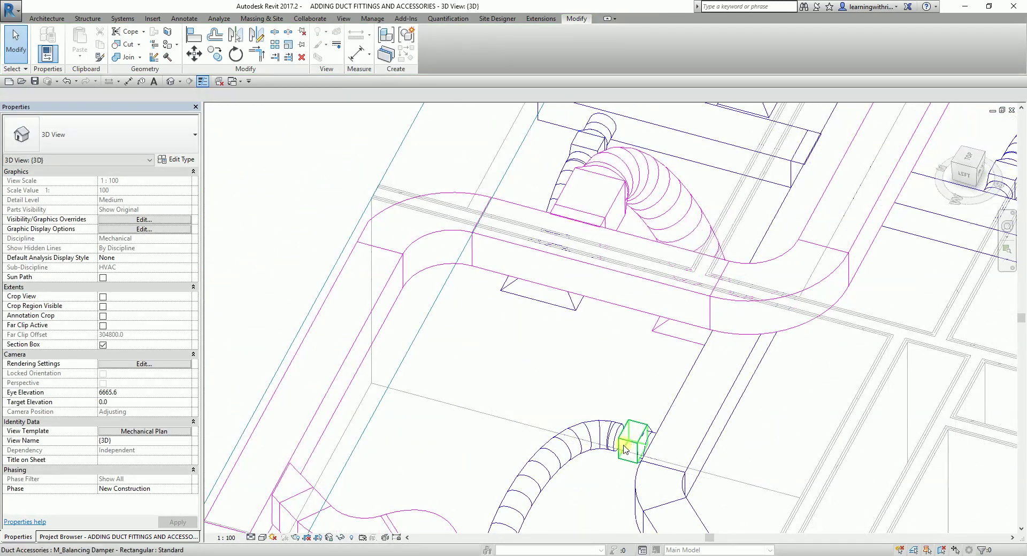
pyautogui.scroll(-5, 626, 449)
pyautogui.scroll(-3, 479, 236)
pyautogui.keyDown('shift'); pyautogui.moveTo(479, 236); pyautogui.dragTo(653, 382, button='middle'); pyautogui.keyUp('shift')
pyautogui.scroll(4, 624, 287)
pyautogui.click(650, 416)
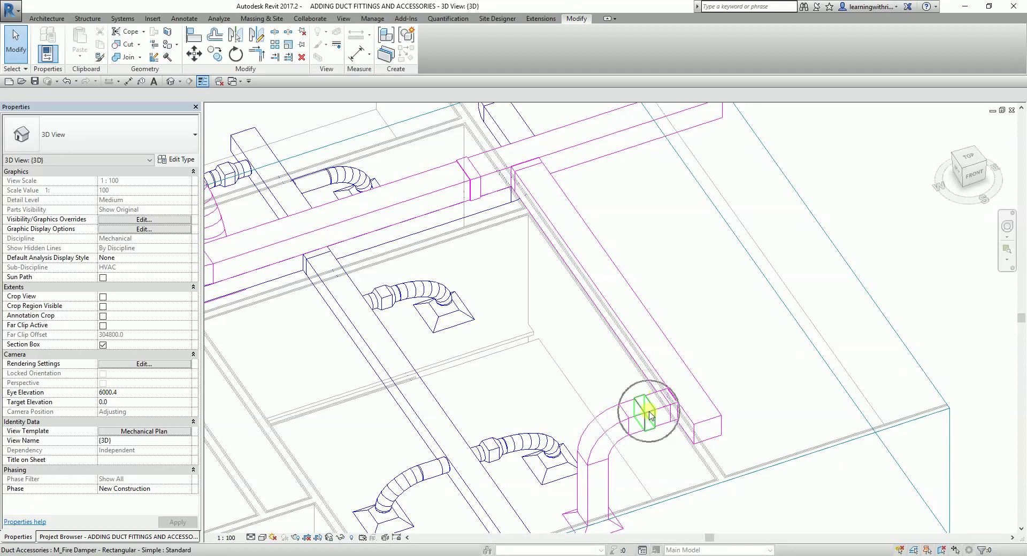
pyautogui.moveTo(649, 417); pyautogui.dragTo(470, 178)
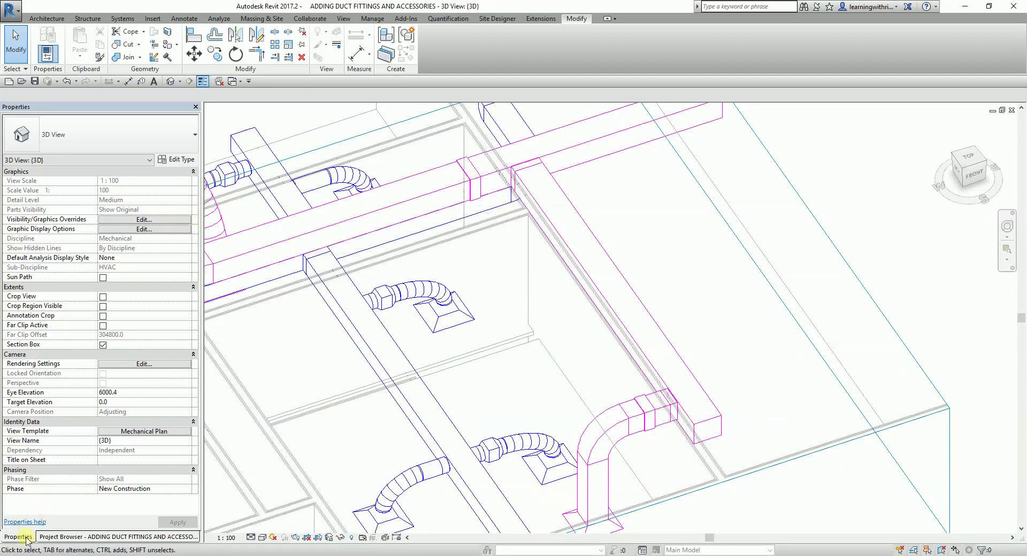
# - Open the Level 1 ceiling plan and examine the takeoff on the right-hand branch of the lowest supply diffuser pair
pyautogui.click(50, 536)
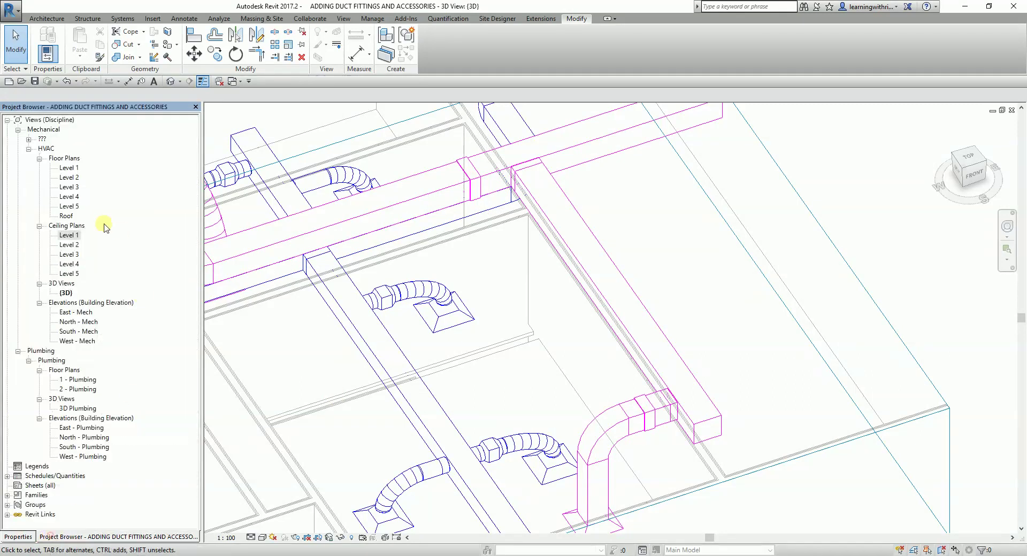
pyautogui.doubleClick(68, 235)
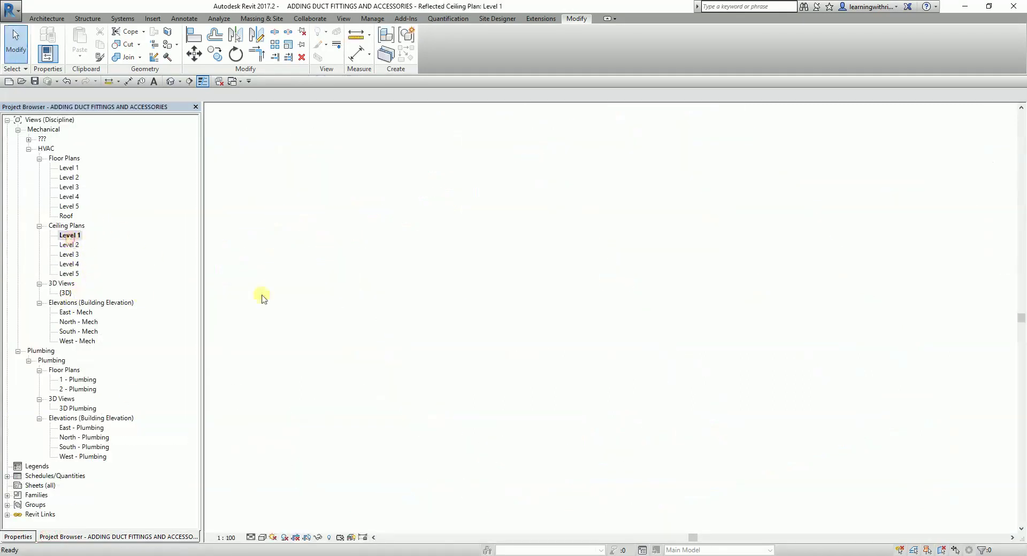
pyautogui.moveTo(539, 424); pyautogui.dragTo(567, 327, button='middle')
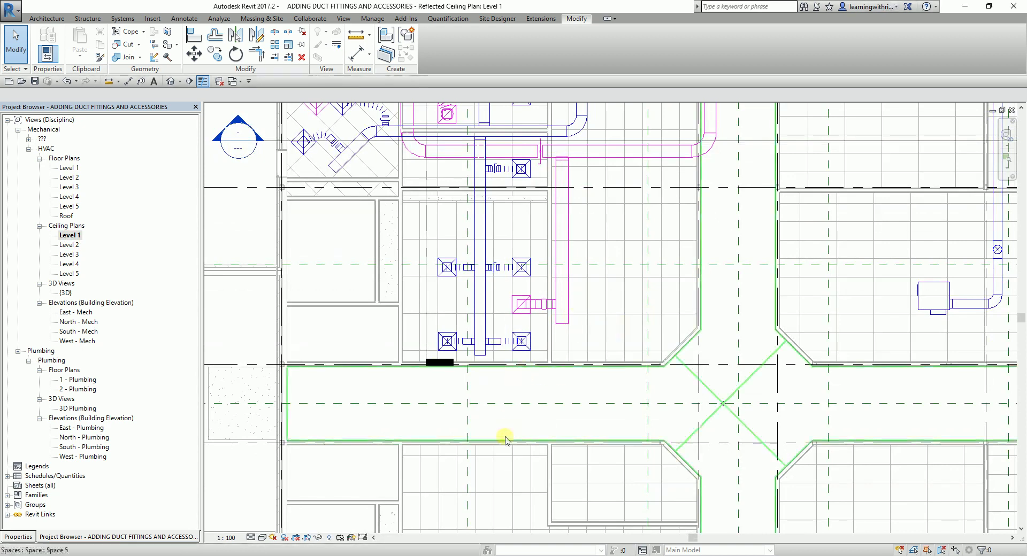
pyautogui.scroll(1, 497, 417)
pyautogui.scroll(2, 497, 417)
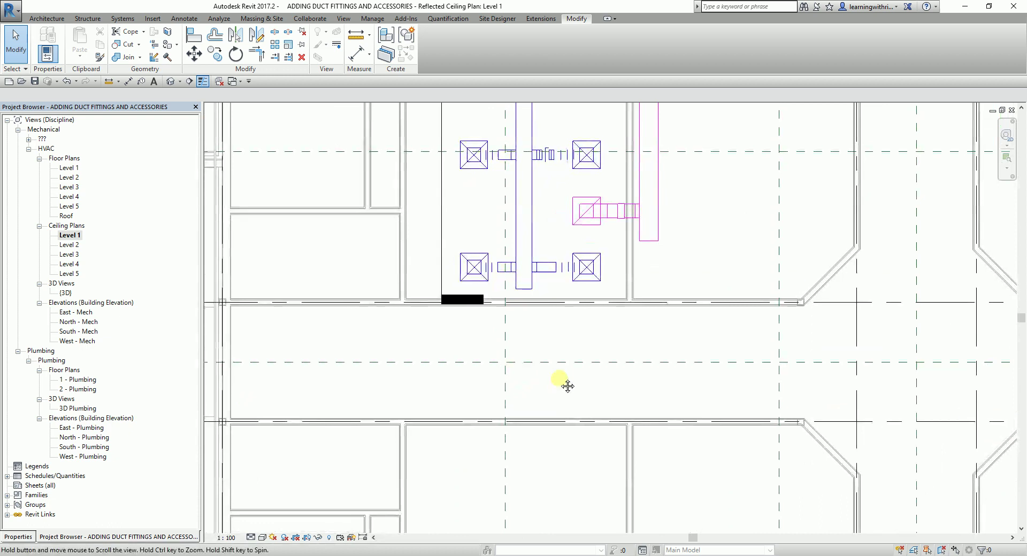
pyautogui.scroll(4, 543, 263)
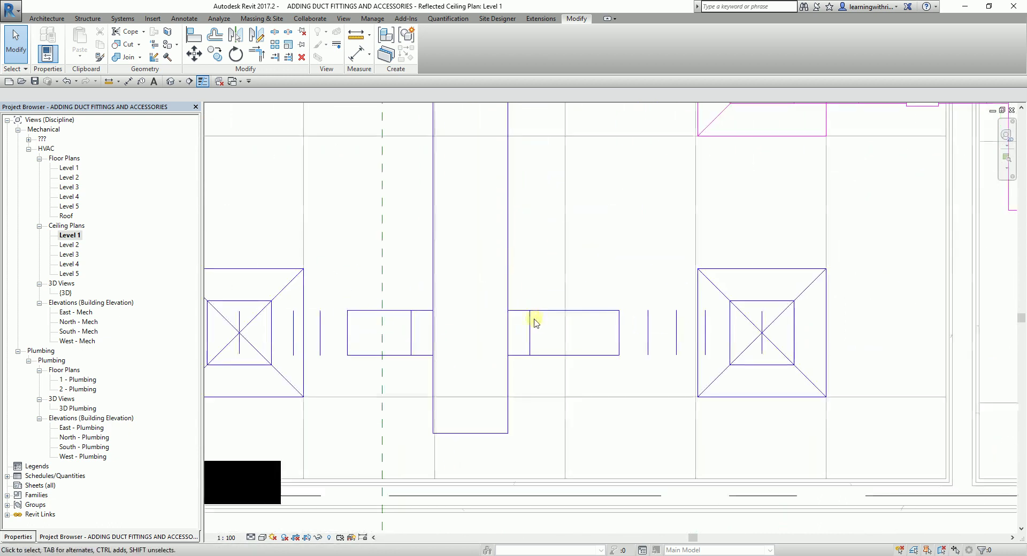
pyautogui.click(523, 316)
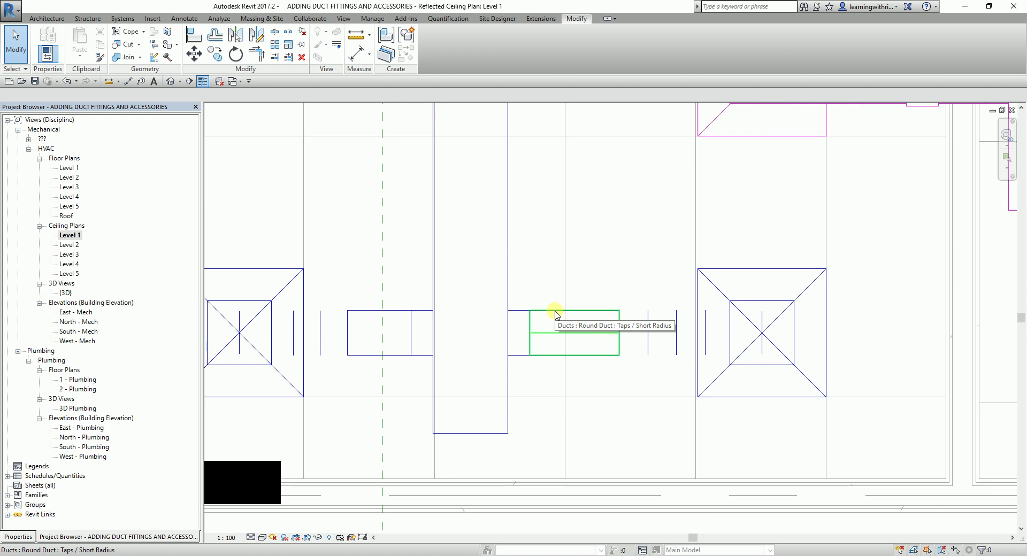
pyautogui.click(517, 314)
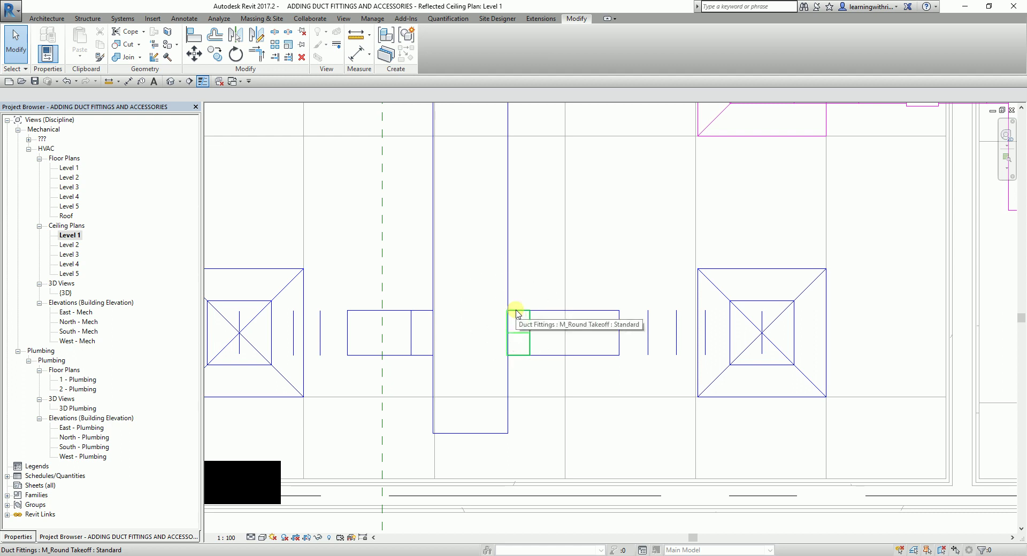
# - Open the routing preferences of the Taps / Short Radius round duct type used by the lowest diffuser pair's right-hand branch
pyautogui.click(547, 318)
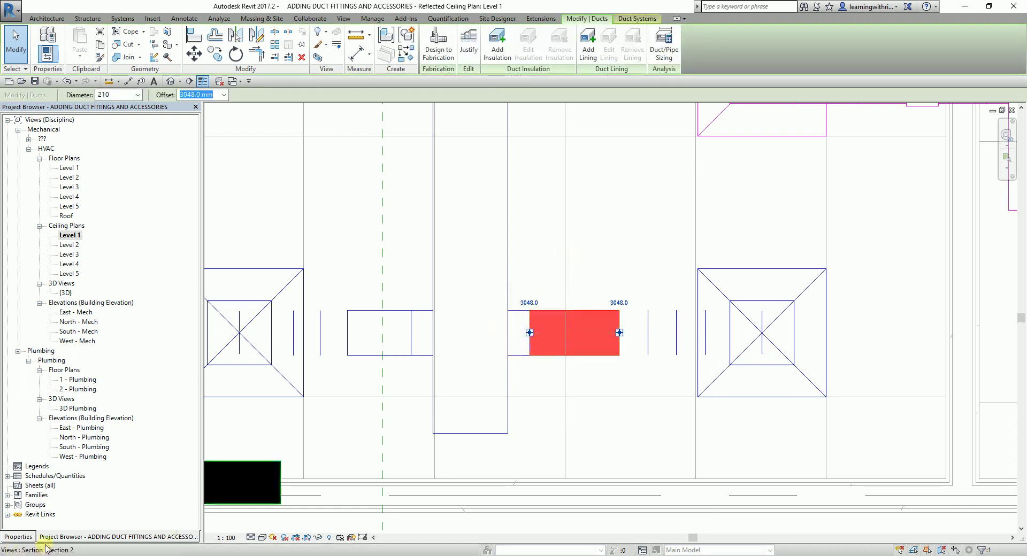
pyautogui.click(20, 537)
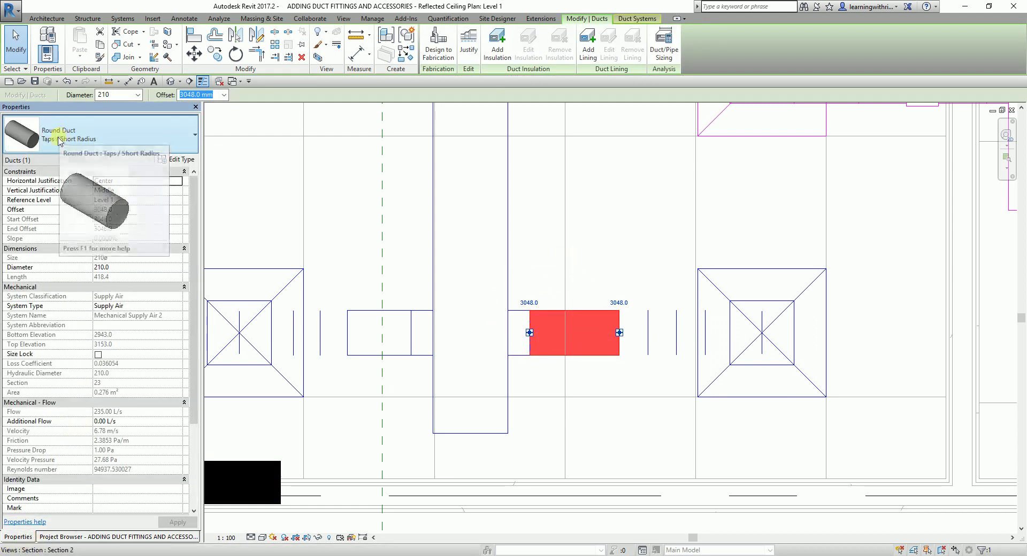
pyautogui.click(182, 161)
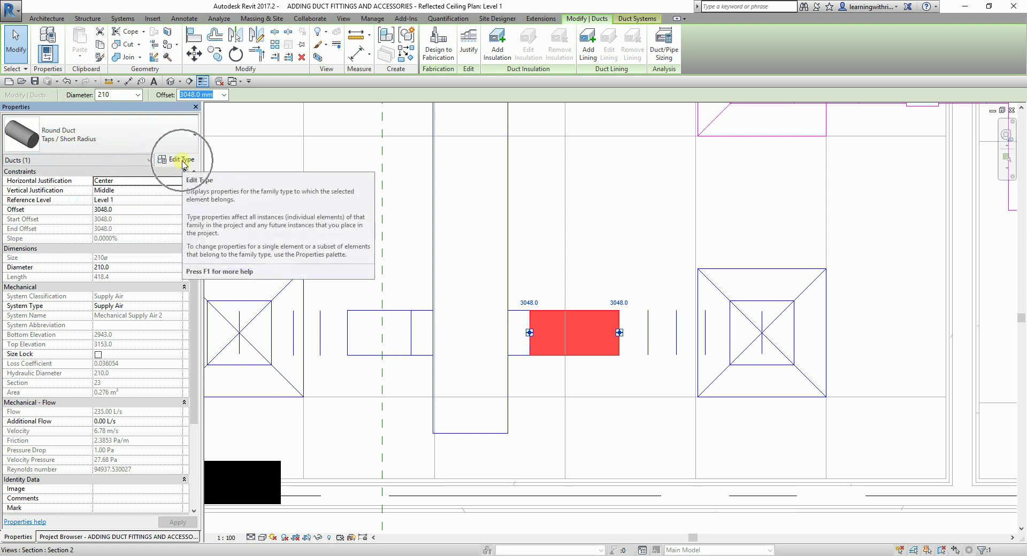
pyautogui.click(345, 220)
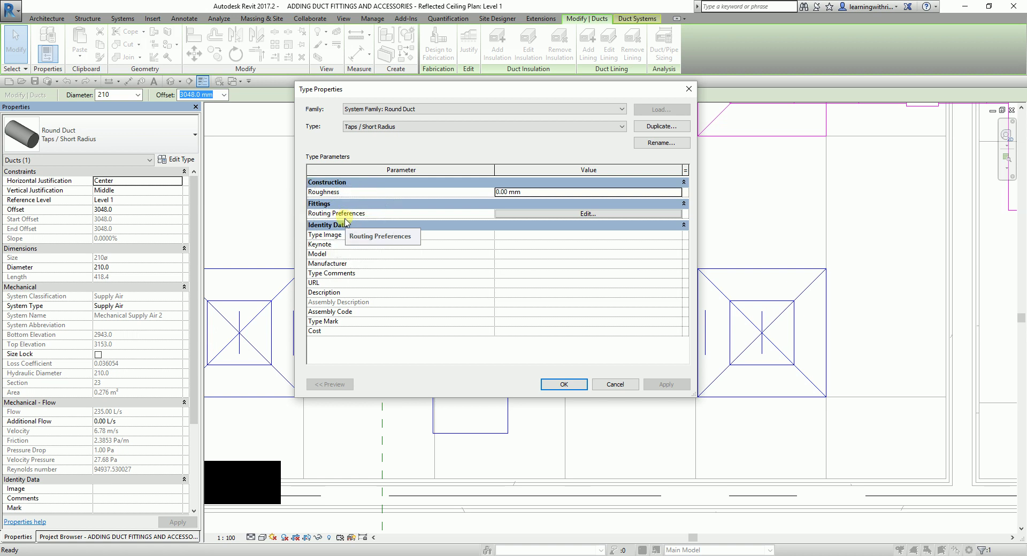
pyautogui.click(551, 213)
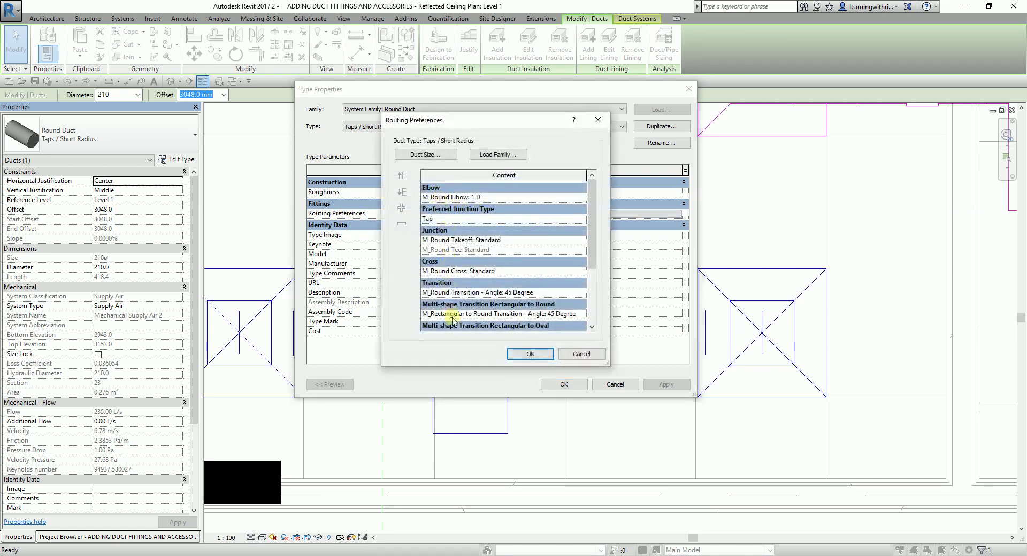
# - Review the elbow, preferred junction type, junction and cross fittings in the round duct's routing preferences
pyautogui.click(451, 142)
pyautogui.moveTo(455, 123); pyautogui.dragTo(333, 85)
pyautogui.click(314, 107)
pyautogui.click(314, 109)
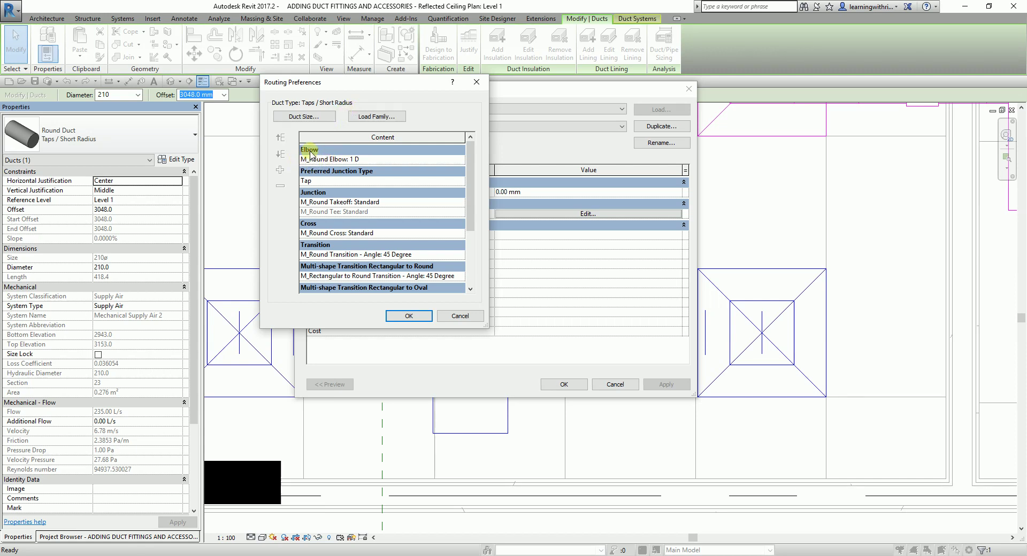
pyautogui.click(315, 171)
pyautogui.click(319, 184)
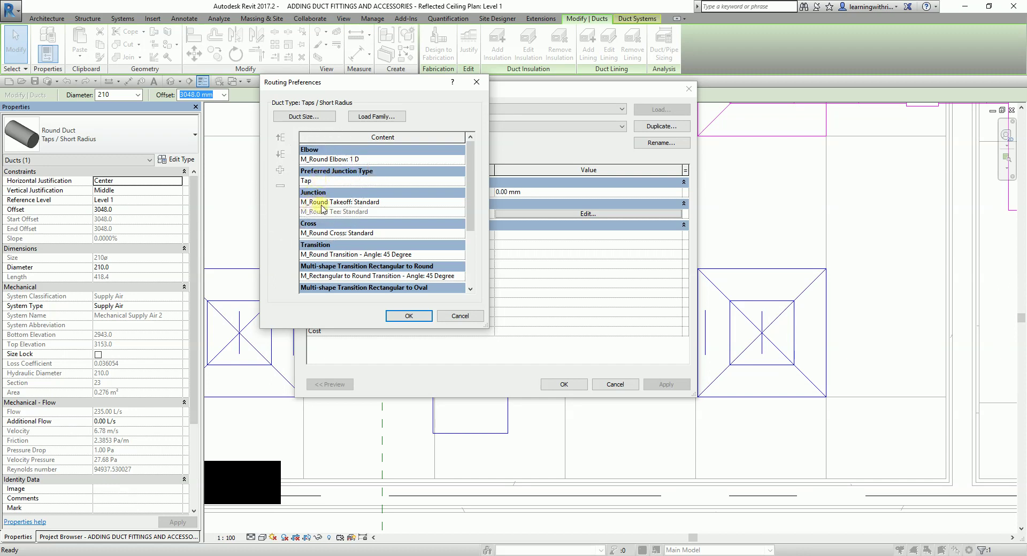
pyautogui.click(324, 195)
pyautogui.click(333, 238)
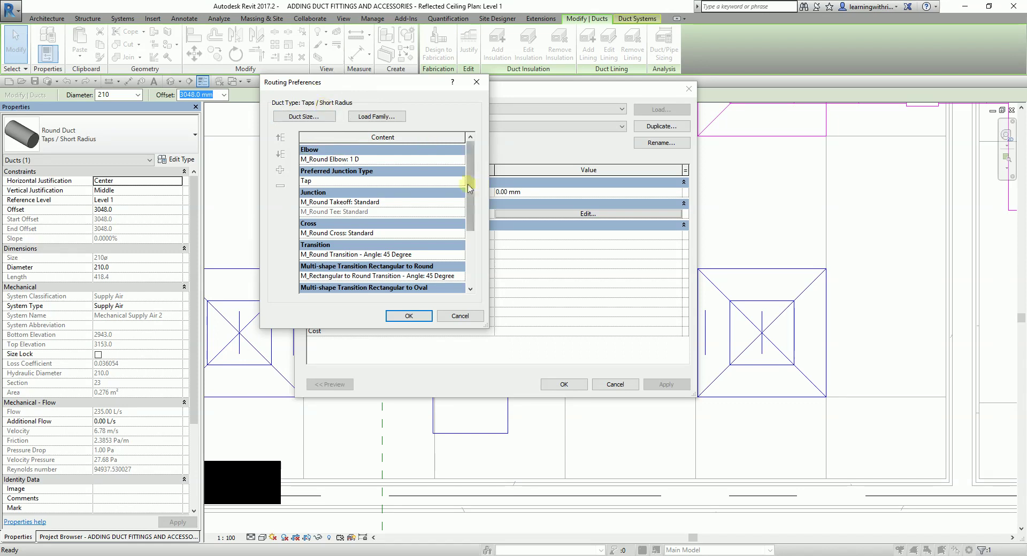
pyautogui.moveTo(470, 171); pyautogui.dragTo(470, 181)
# - Set the round duct type's junction fitting to M_Round Takeoff - Shoe: Standard and apply the type changes
pyautogui.click(409, 191)
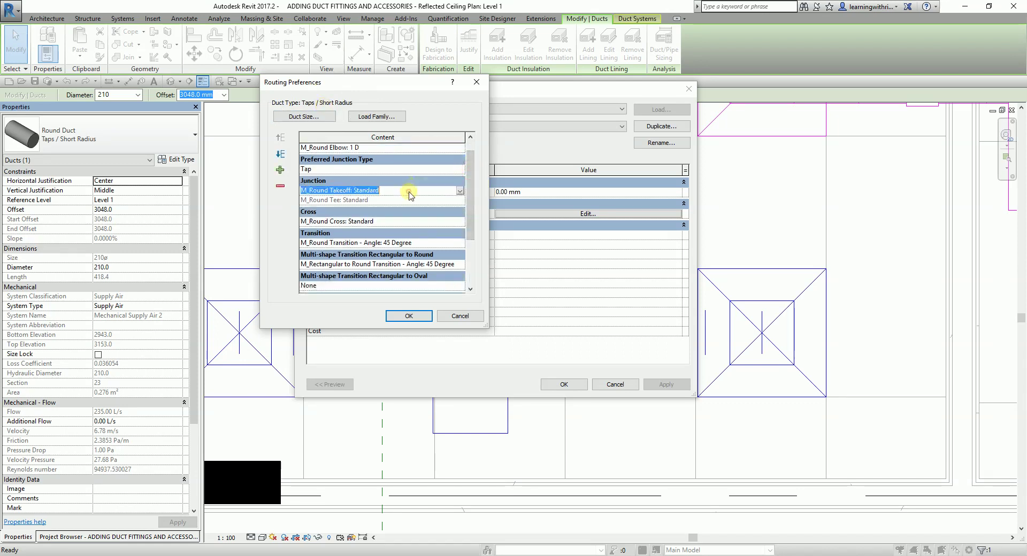
pyautogui.click(458, 191)
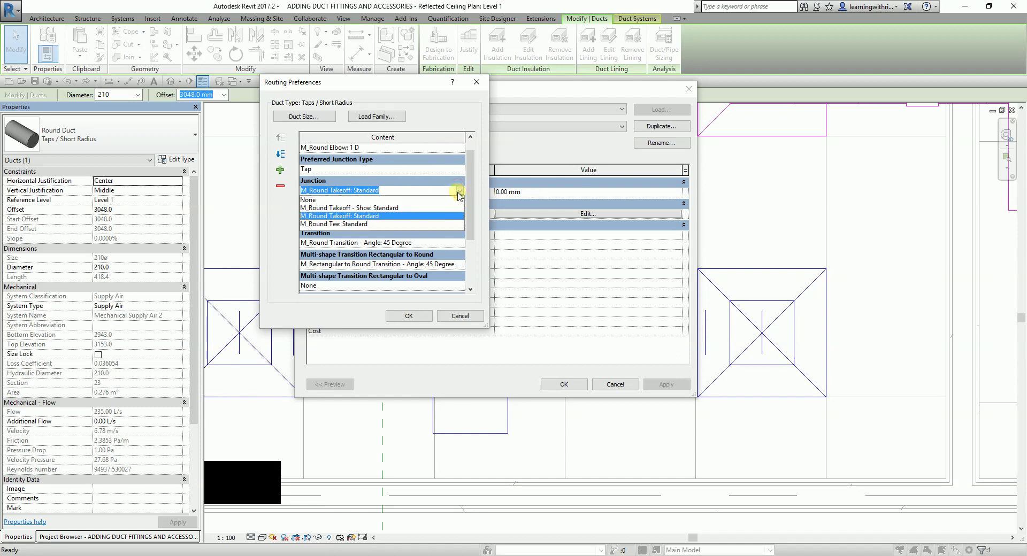
pyautogui.click(323, 209)
pyautogui.click(323, 209)
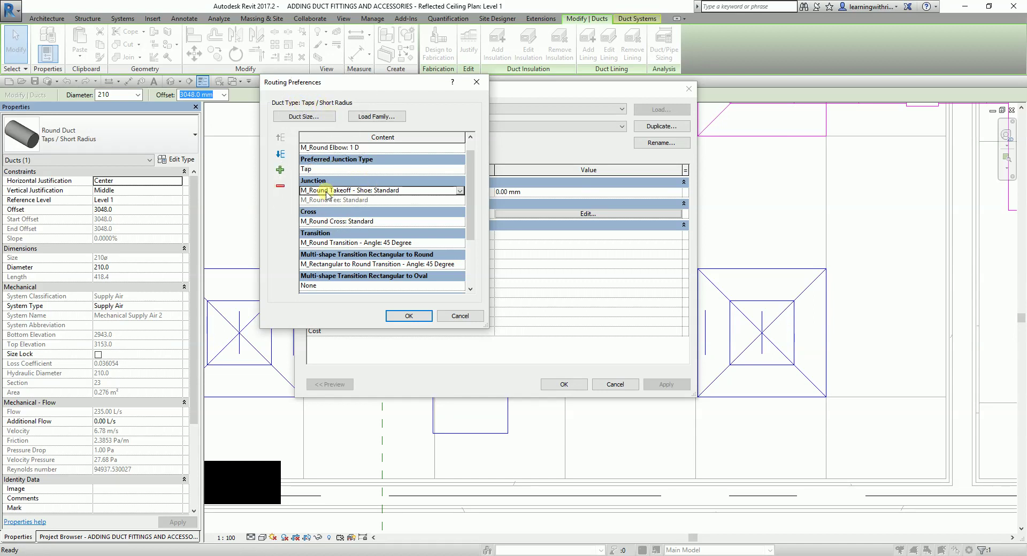
pyautogui.click(422, 316)
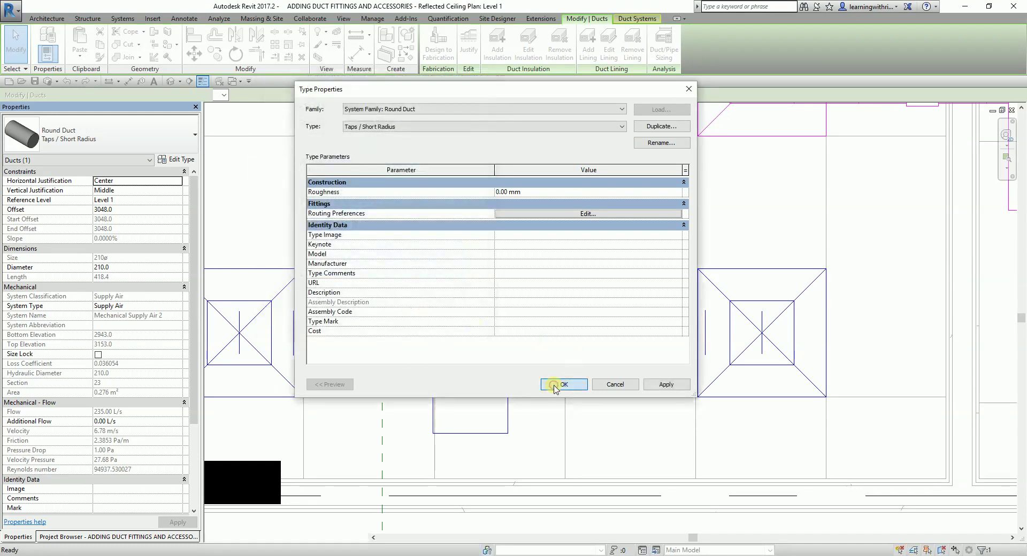
pyautogui.click(557, 385)
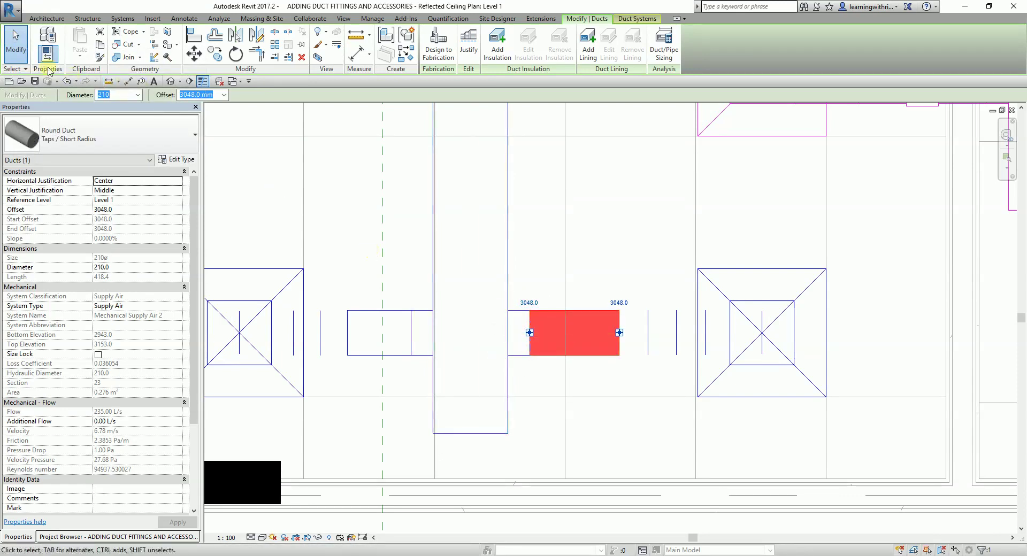
# - Create a similar 210 mm round duct about 595 mm long off the supply main's right side, between the two lower diffuser pairs
pyautogui.click(15, 44)
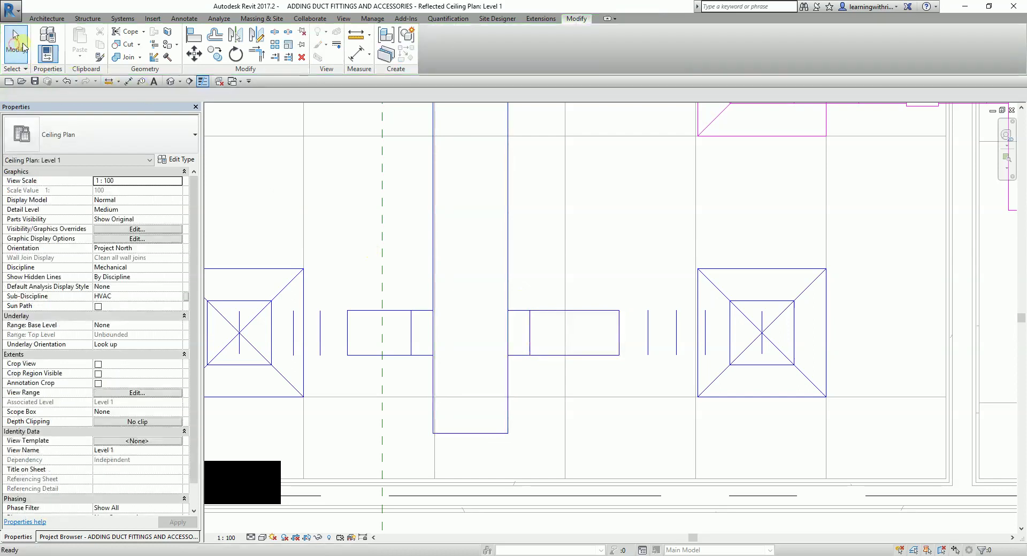
pyautogui.click(548, 315)
pyautogui.rightClick(549, 313)
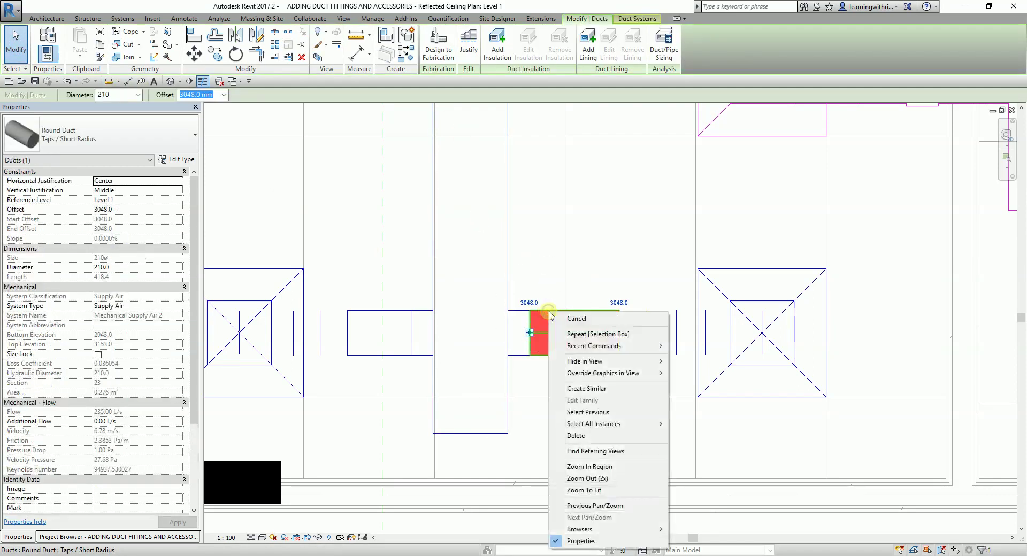
pyautogui.click(610, 390)
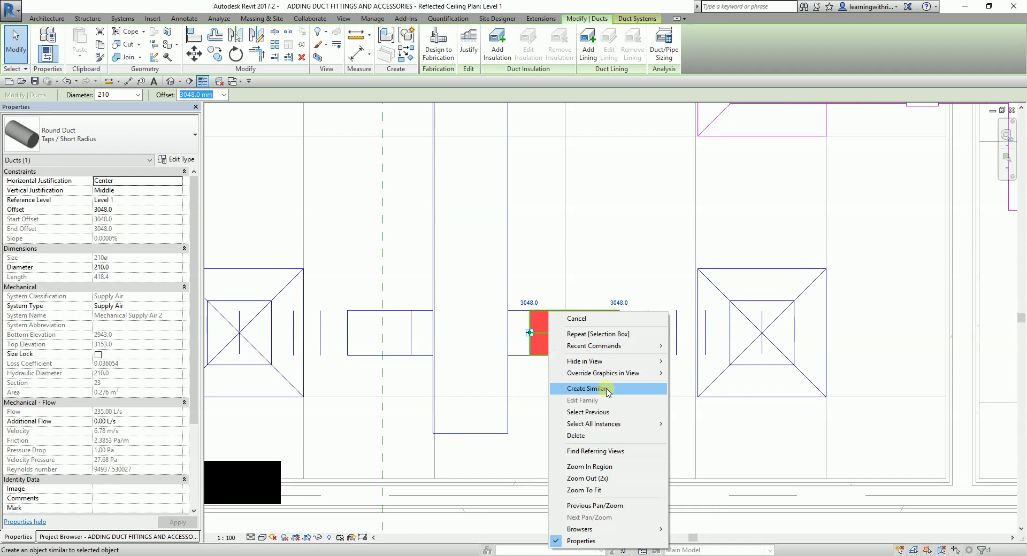
pyautogui.moveTo(630, 279); pyautogui.dragTo(618, 332, button='middle')
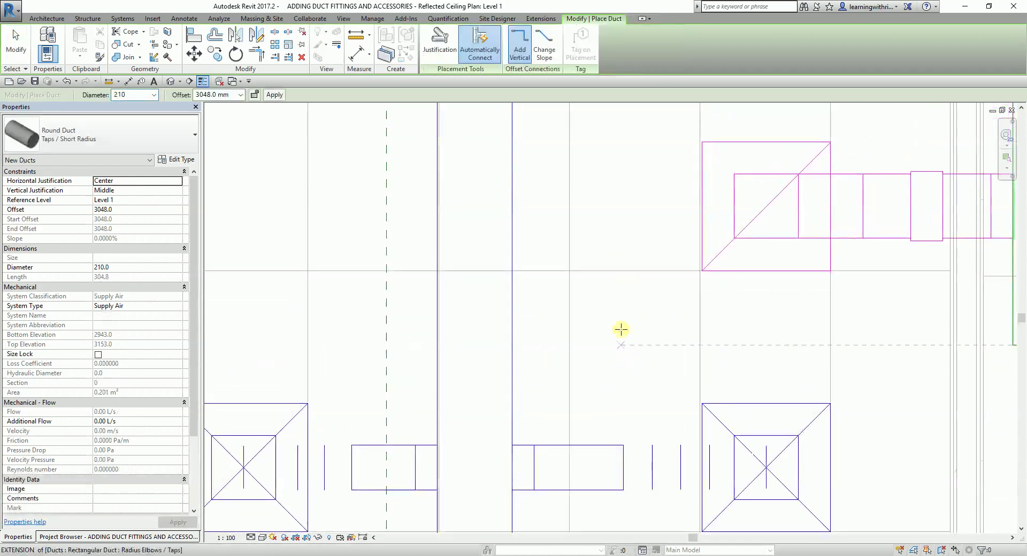
pyautogui.scroll(-2, 573, 305)
pyautogui.moveTo(573, 305); pyautogui.dragTo(579, 431, button='middle')
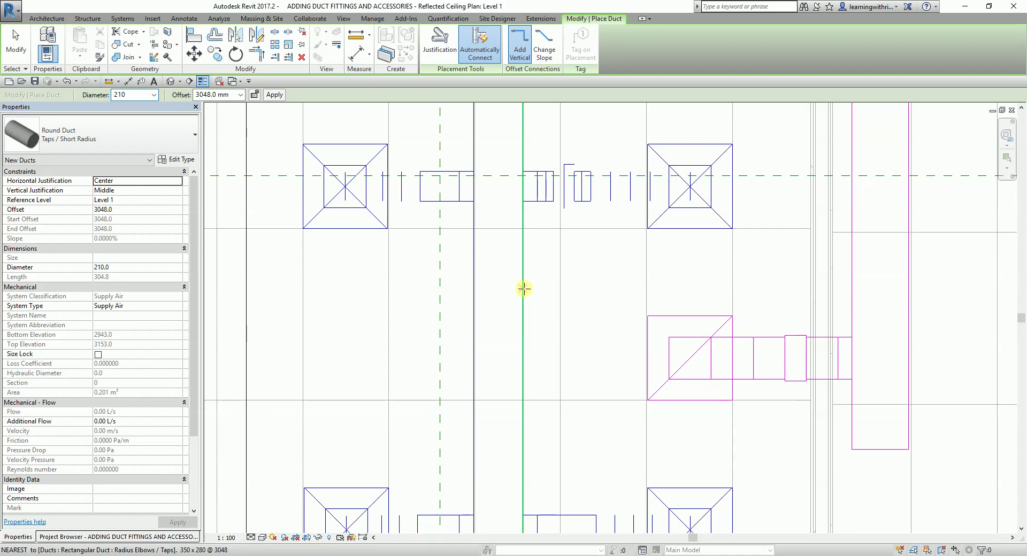
pyautogui.click(524, 283)
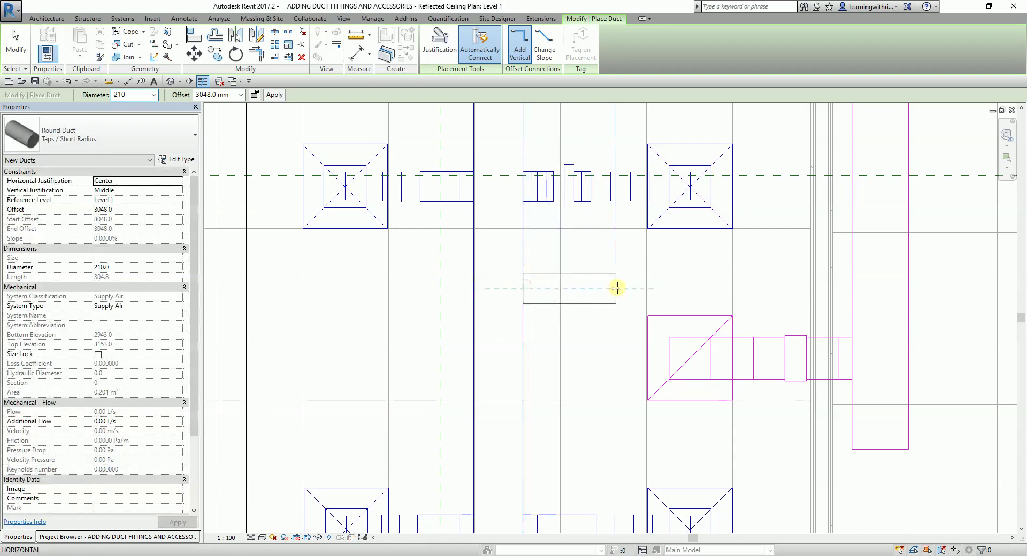
pyautogui.click(624, 289)
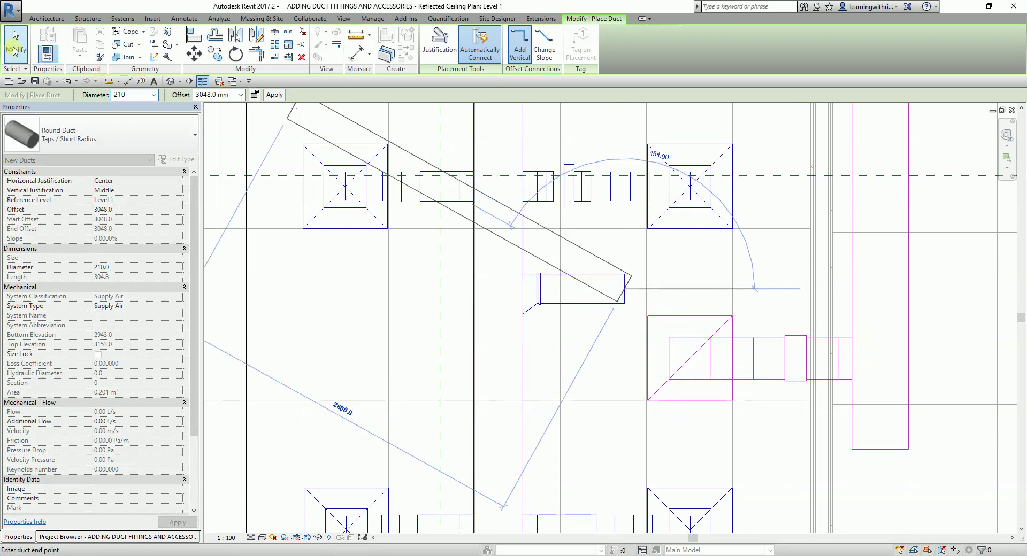
pyautogui.click(16, 44)
# - Check the new round duct's shoe takeoff against the junction fitting in its routing preferences, then close the type settings without editing
pyautogui.scroll(2, 539, 279)
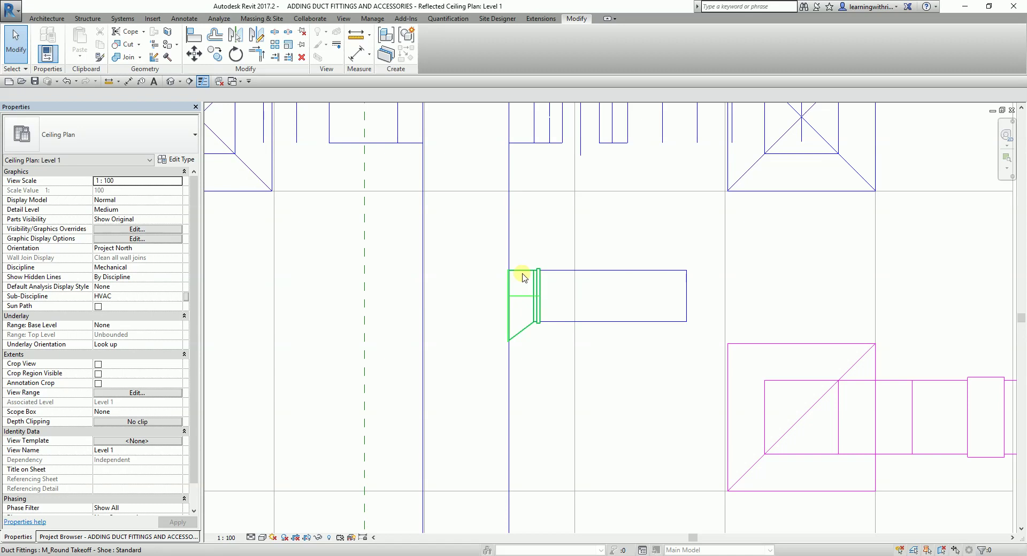
pyautogui.click(648, 275)
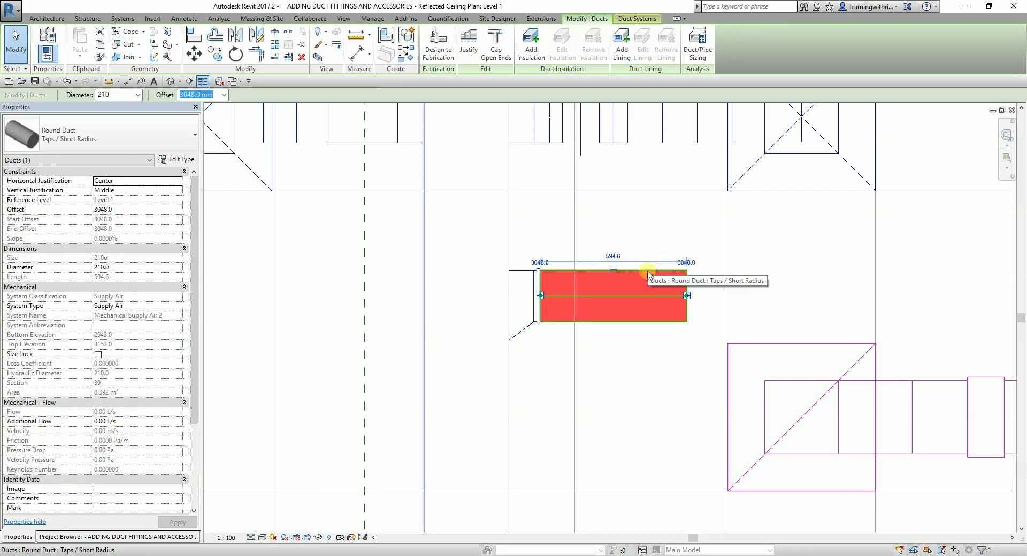
pyautogui.click(182, 161)
pyautogui.click(603, 214)
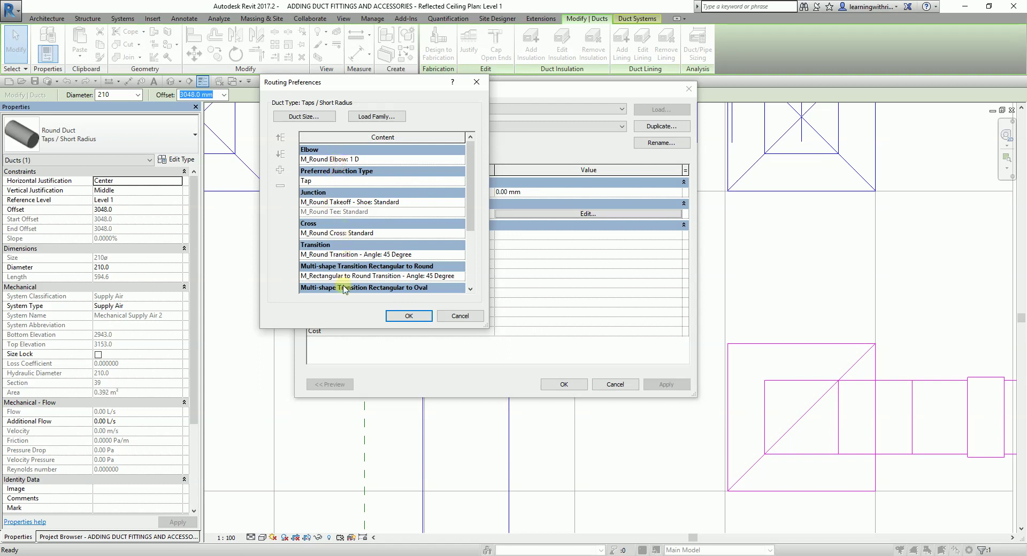
pyautogui.click(327, 103)
pyautogui.click(460, 321)
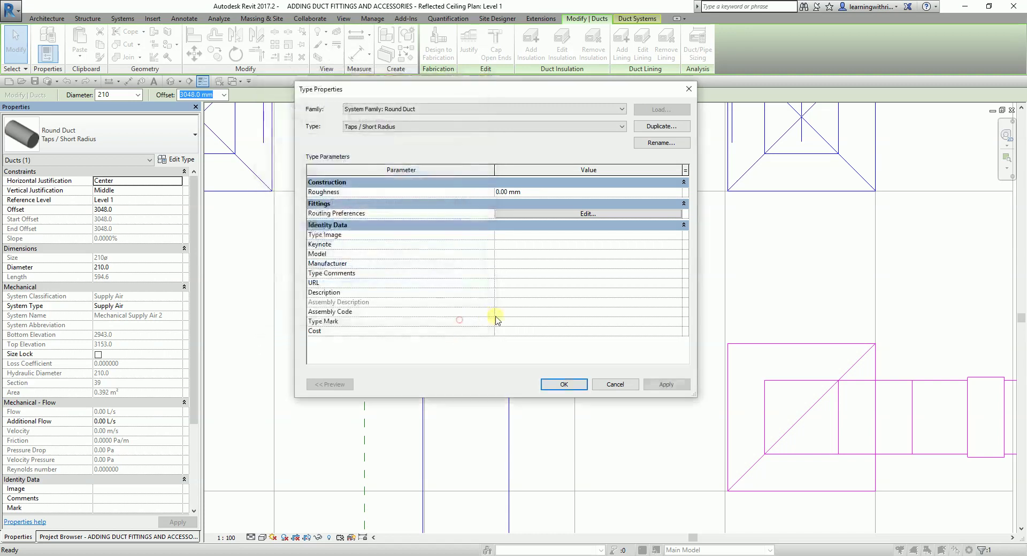
pyautogui.click(615, 384)
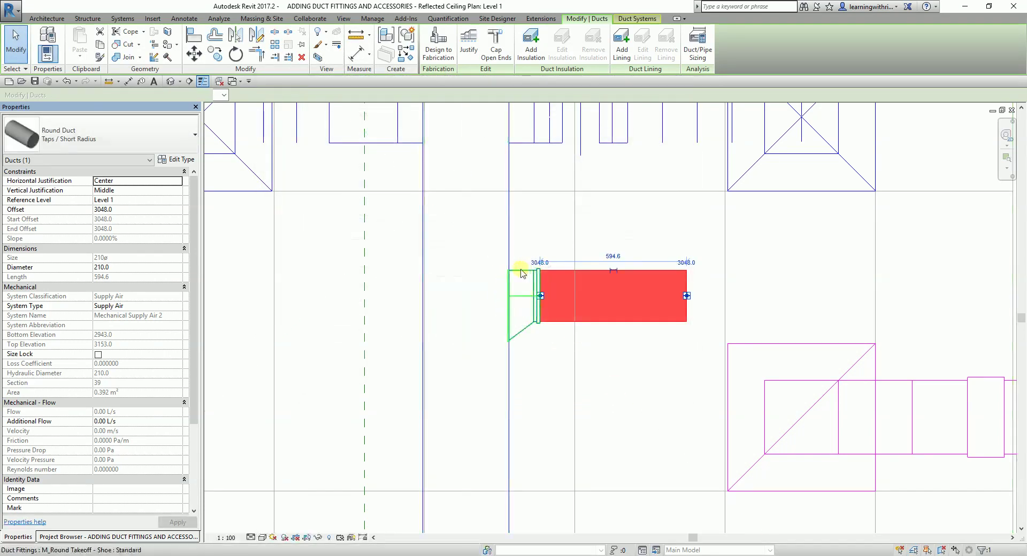
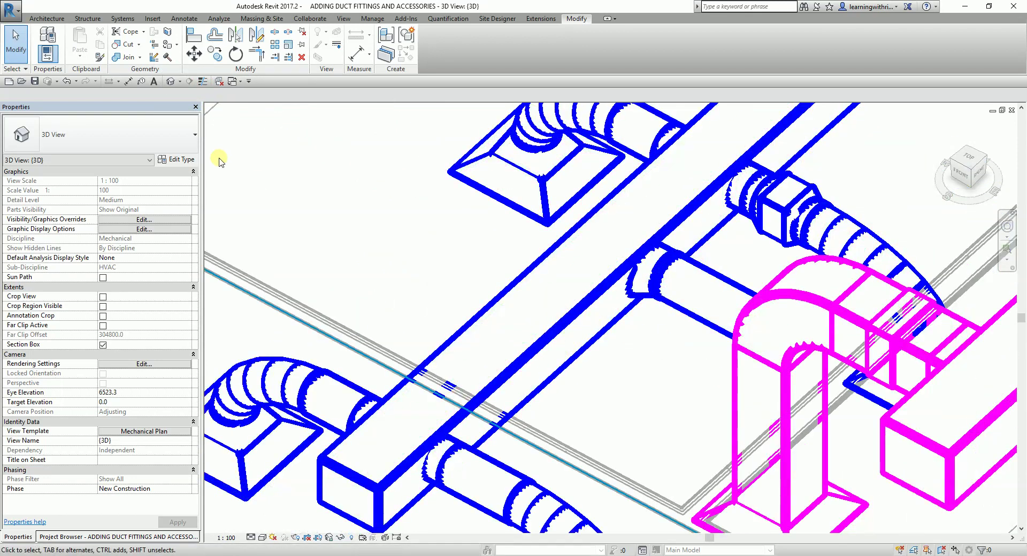
# - Turn on thin lines and set the 3D view's view template to <None>
pyautogui.click(202, 81)
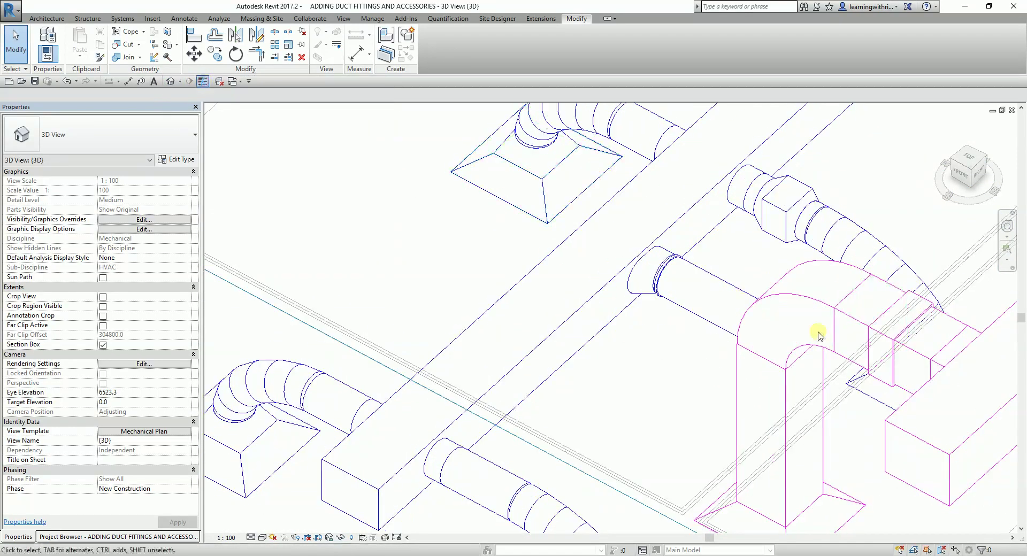
pyautogui.click(263, 538)
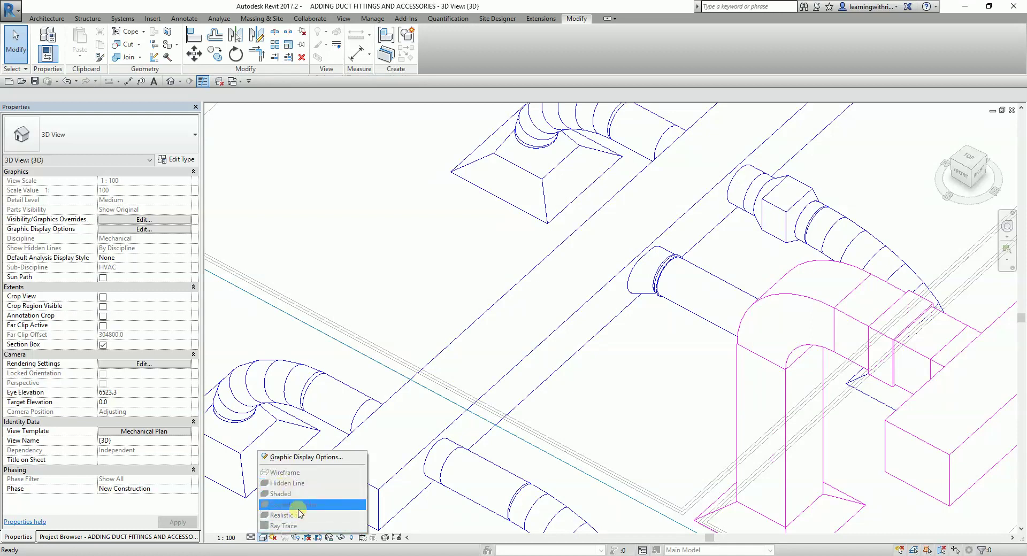
pyautogui.click(110, 511)
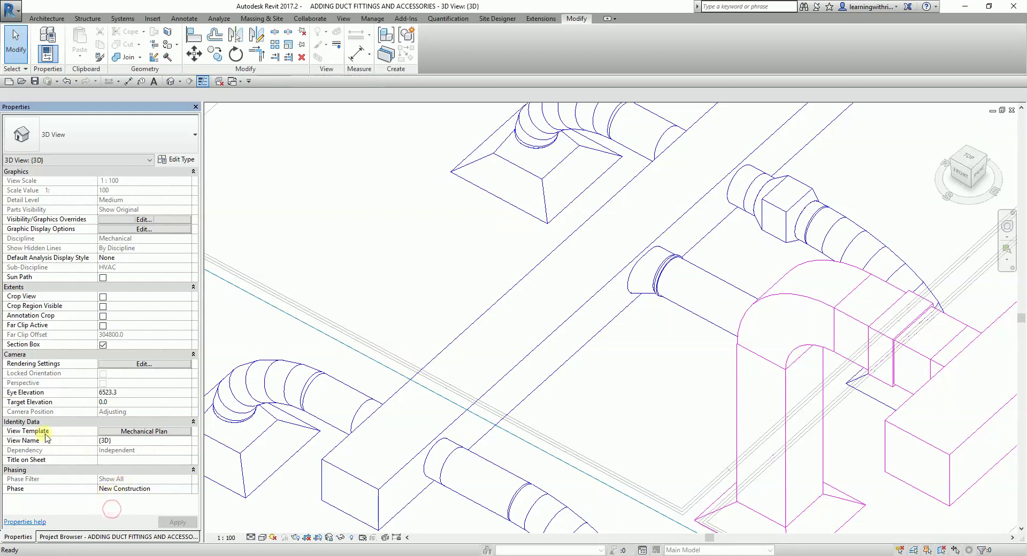
pyautogui.click(148, 437)
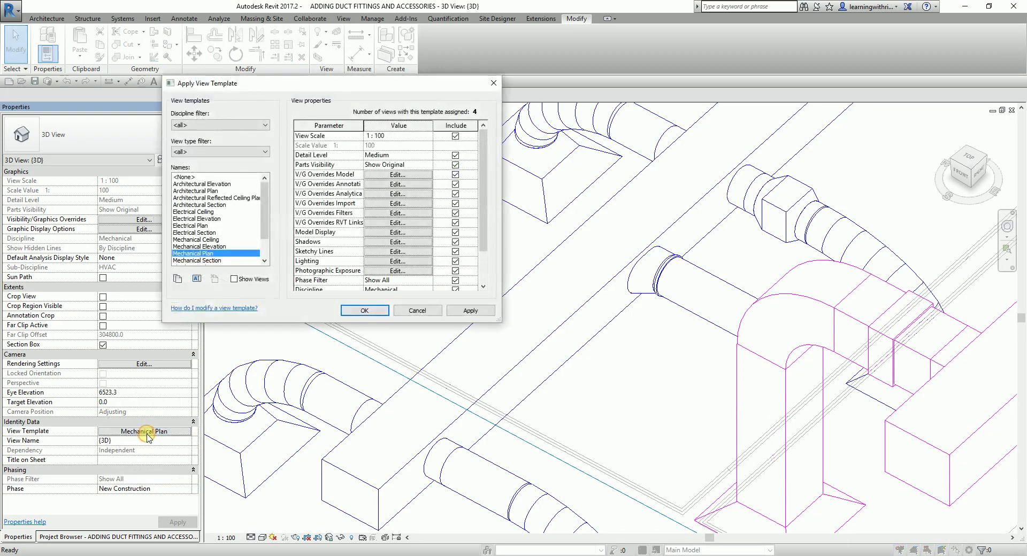
pyautogui.click(187, 178)
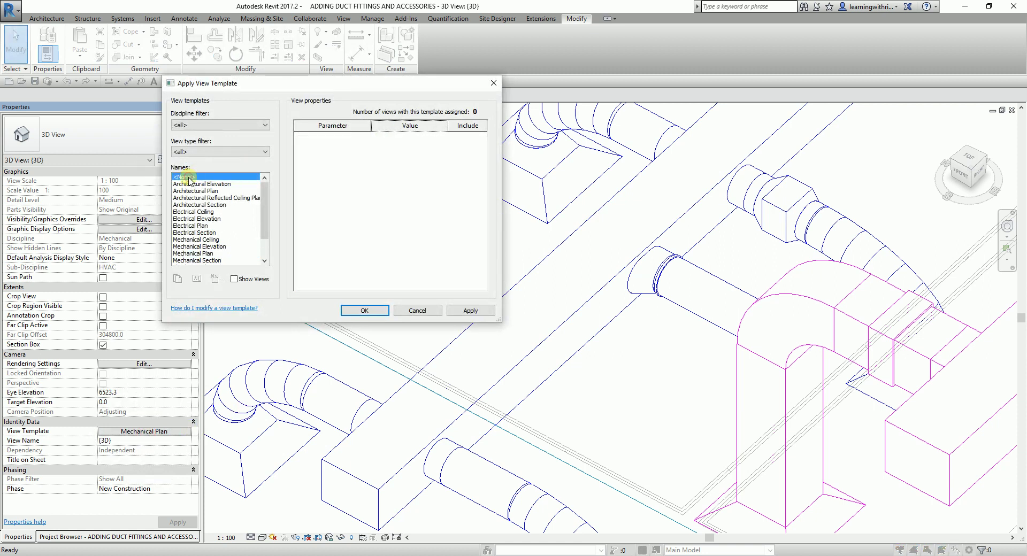
pyautogui.click(365, 310)
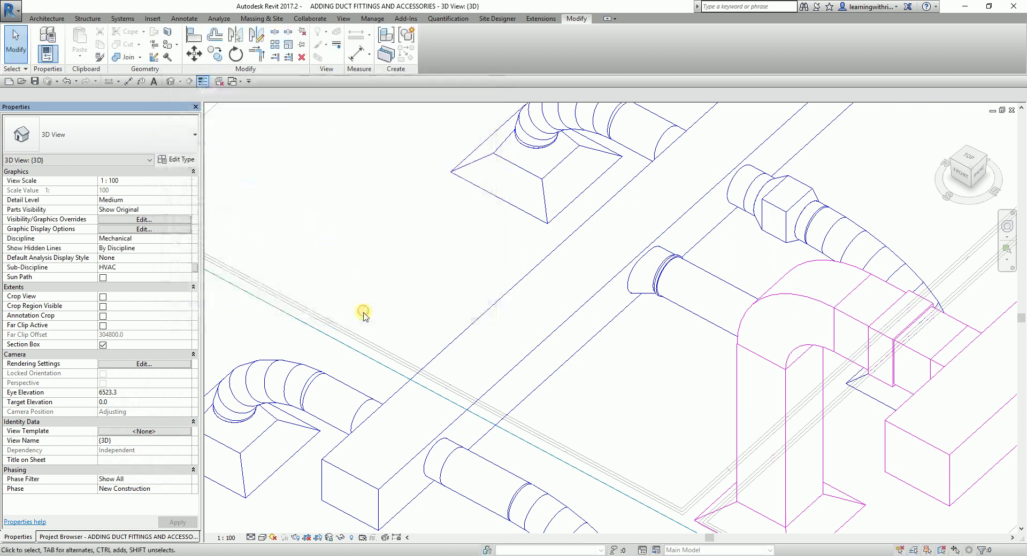
# - Set the 3D view's visual style to Shaded
pyautogui.click(262, 537)
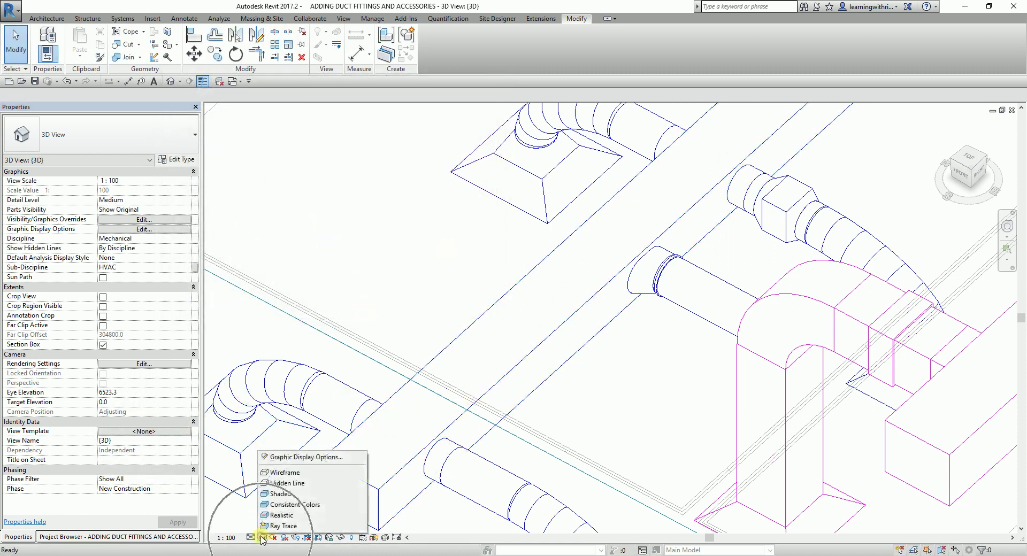
pyautogui.click(282, 494)
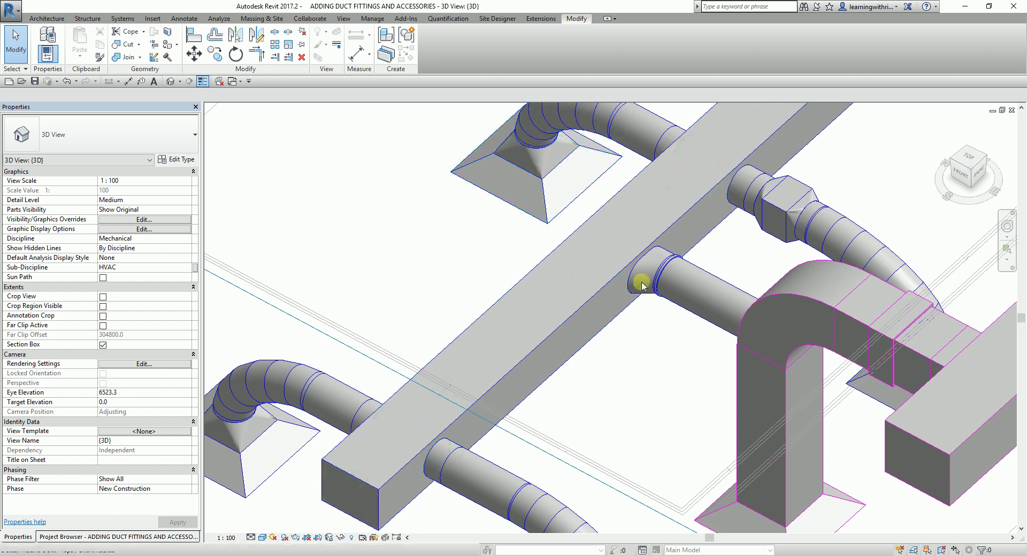
# - Flip the new round duct's shoe takeoff at the supply main, return it to its original orientation and deselect it
pyautogui.moveTo(684, 328); pyautogui.dragTo(564, 341, button='middle')
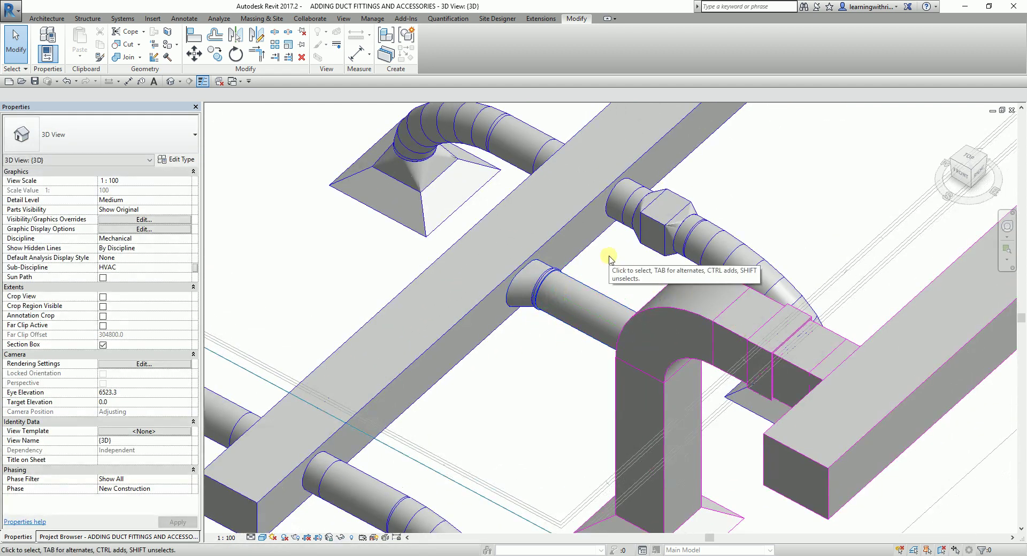
pyautogui.scroll(3, 589, 268)
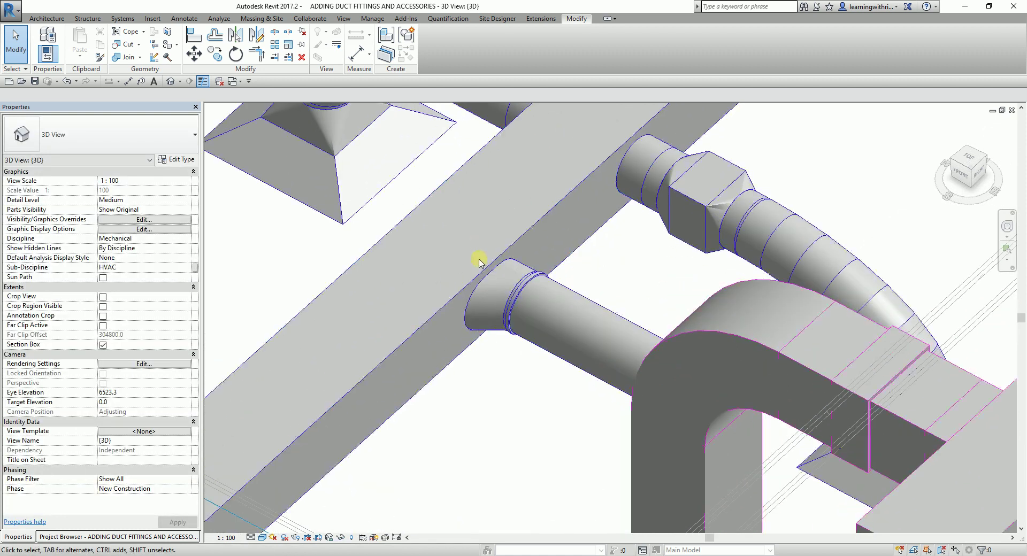
pyautogui.click(504, 314)
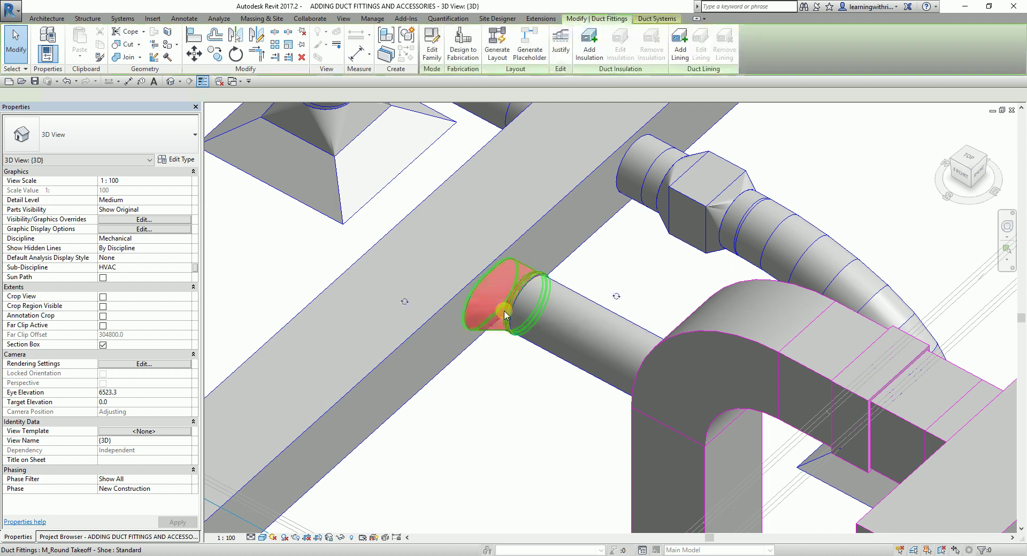
pyautogui.click(616, 298)
pyautogui.click(581, 286)
pyautogui.click(494, 220)
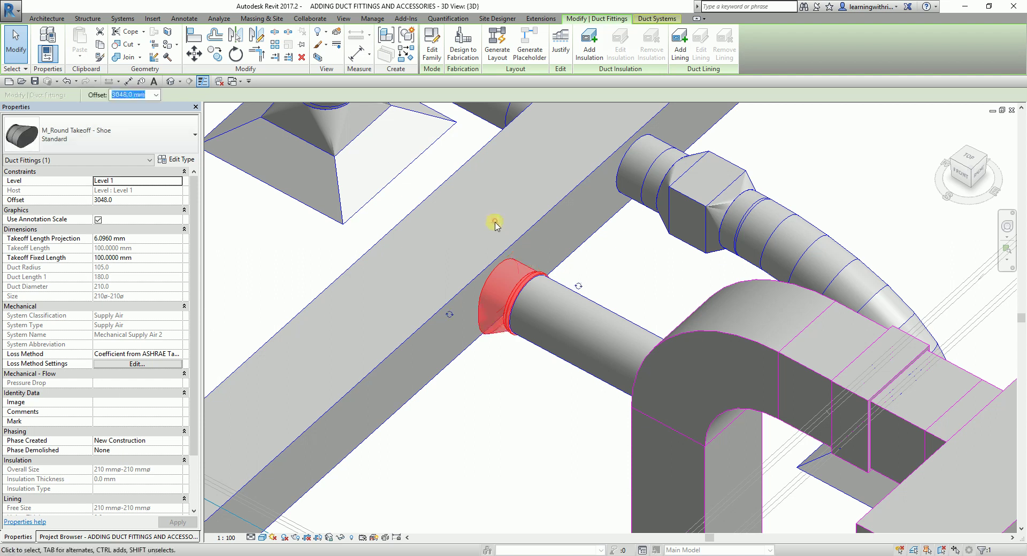
pyautogui.click(450, 315)
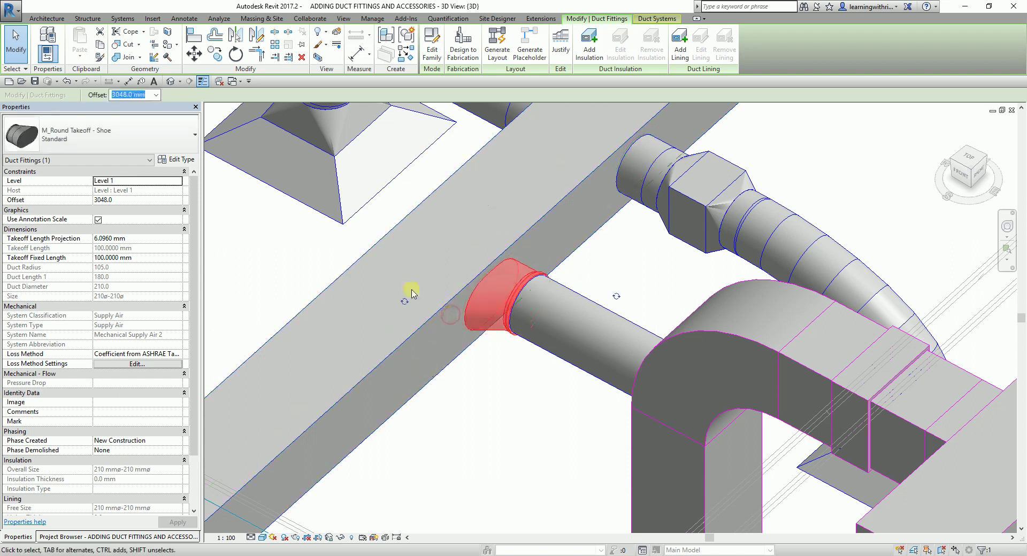
pyautogui.click(16, 43)
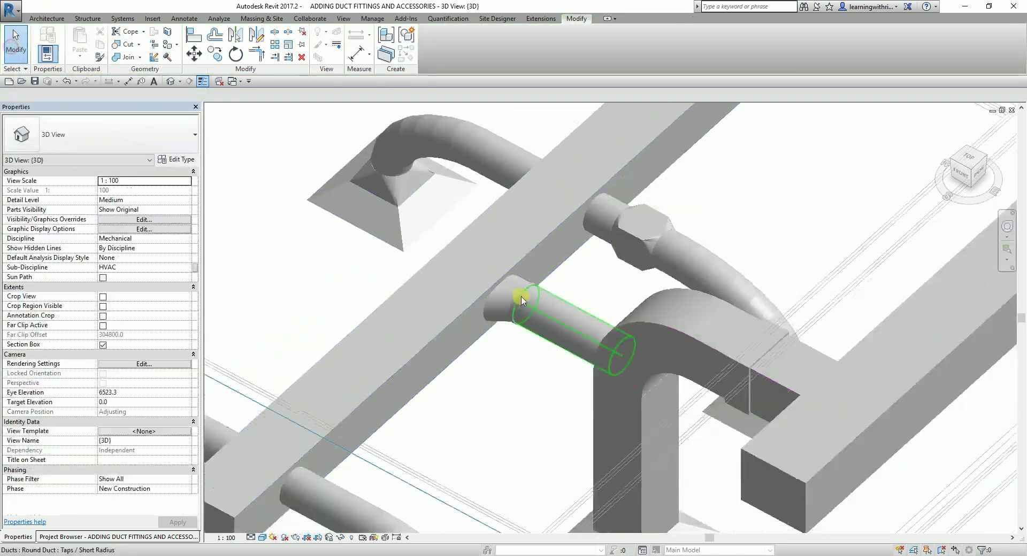
# - Review the available elbow fittings in the 210 mm round duct's routing preferences
pyautogui.scroll(-5, 521, 300)
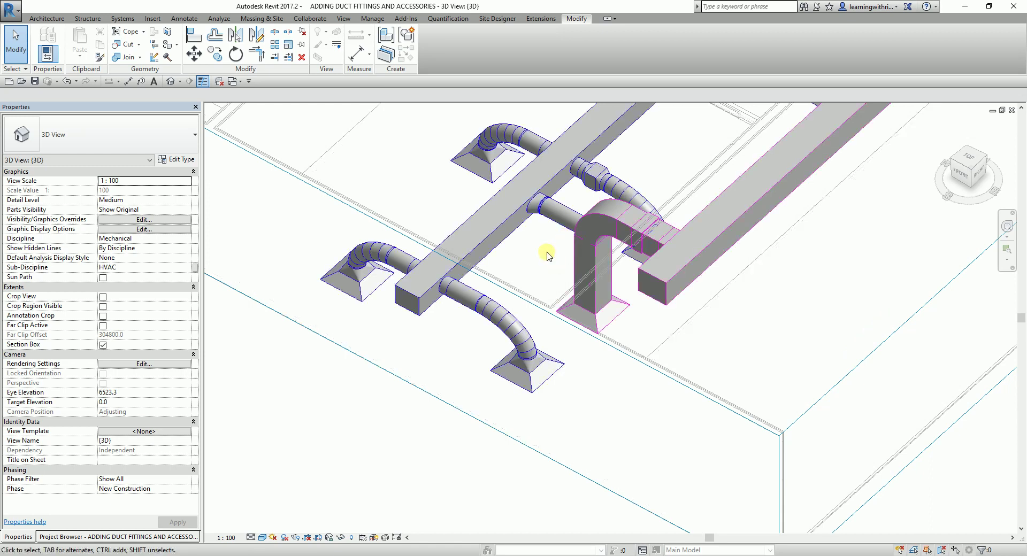
pyautogui.click(548, 216)
pyautogui.keyDown('shift'); pyautogui.moveTo(524, 298); pyautogui.dragTo(555, 321, button='middle'); pyautogui.keyUp('shift')
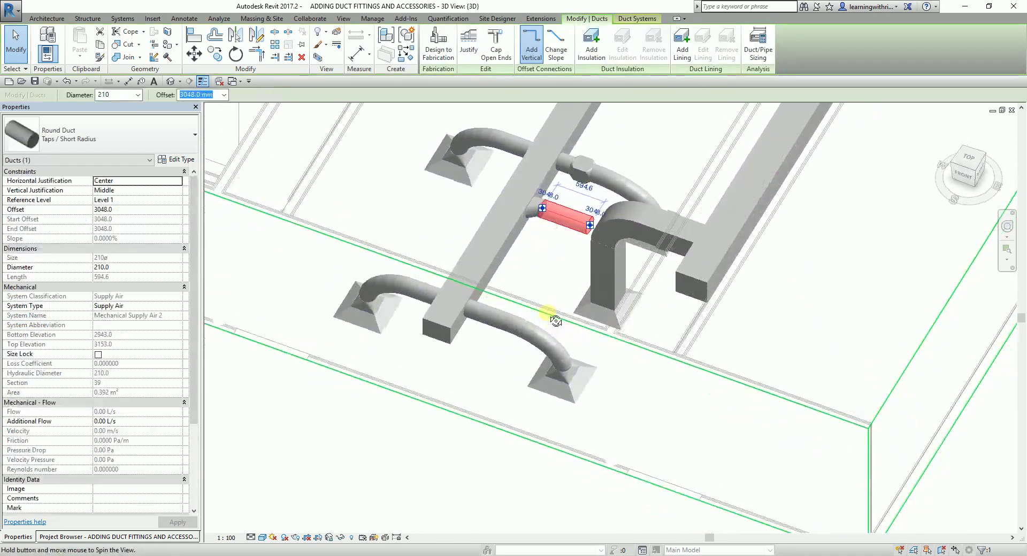
pyautogui.scroll(3, 558, 248)
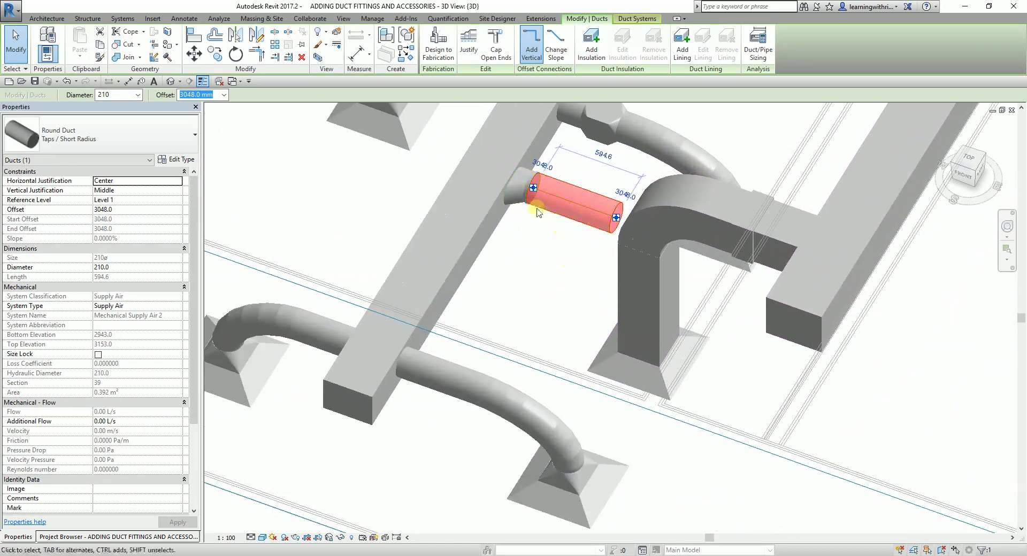
pyautogui.click(178, 161)
pyautogui.click(511, 215)
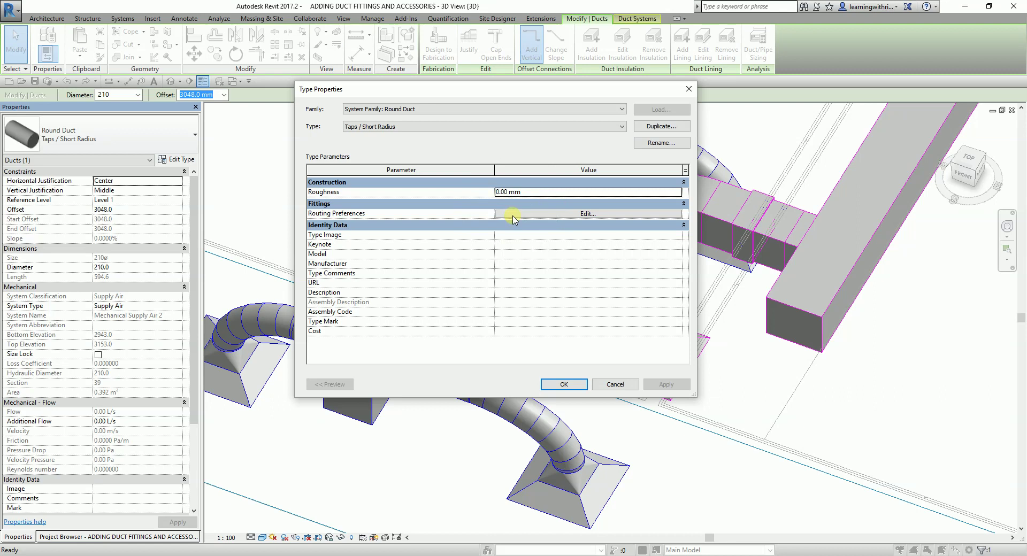
pyautogui.click(426, 160)
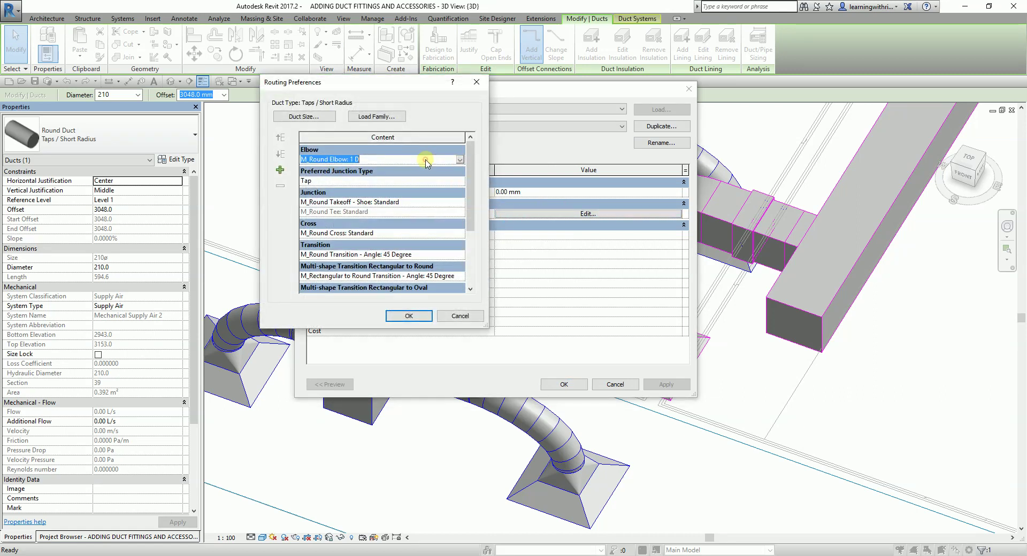
pyautogui.click(460, 159)
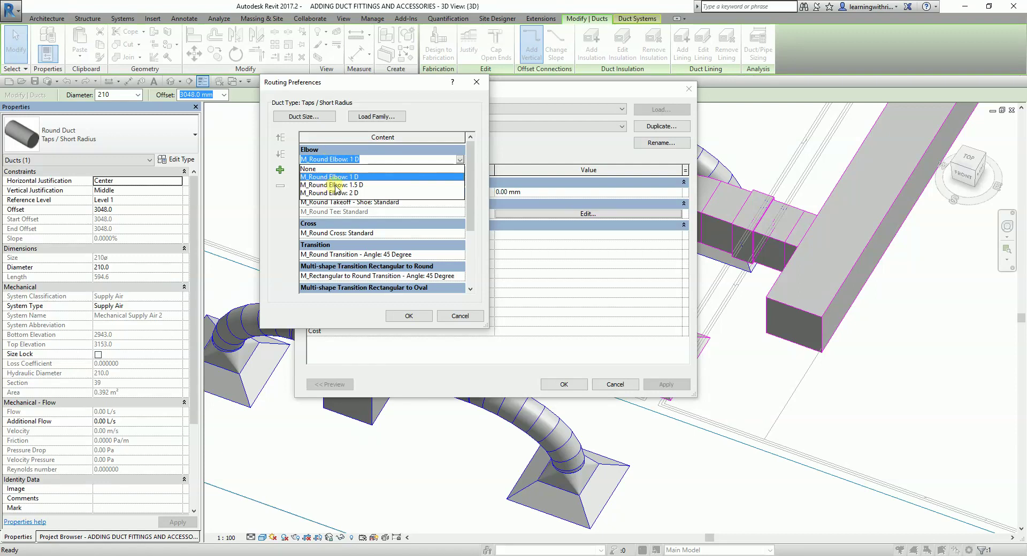
pyautogui.click(380, 139)
# - Review the alternative junction fittings for the round duct, then cancel the routing preferences and type settings and deselect the duct
pyautogui.click(455, 201)
pyautogui.click(459, 202)
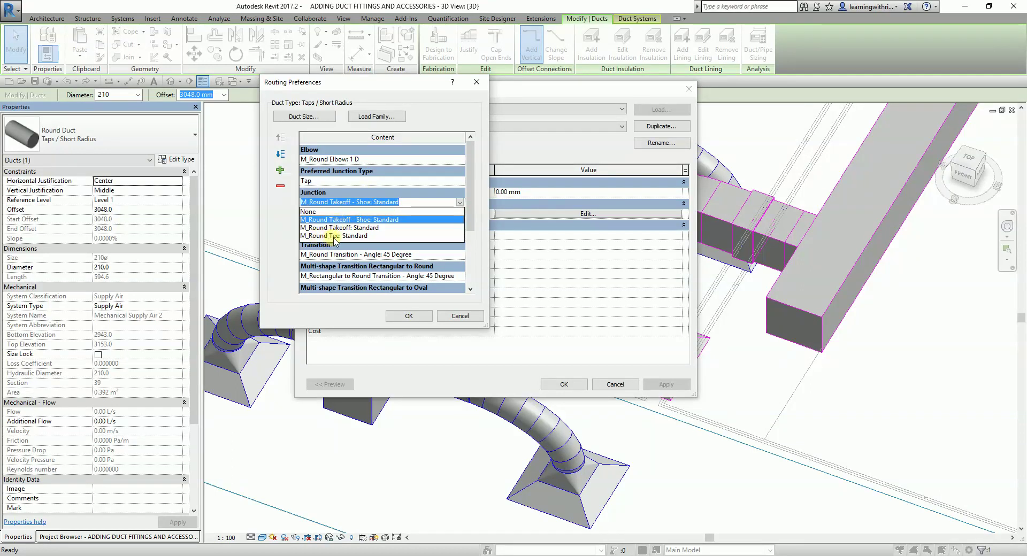
pyautogui.click(357, 236)
pyautogui.click(466, 321)
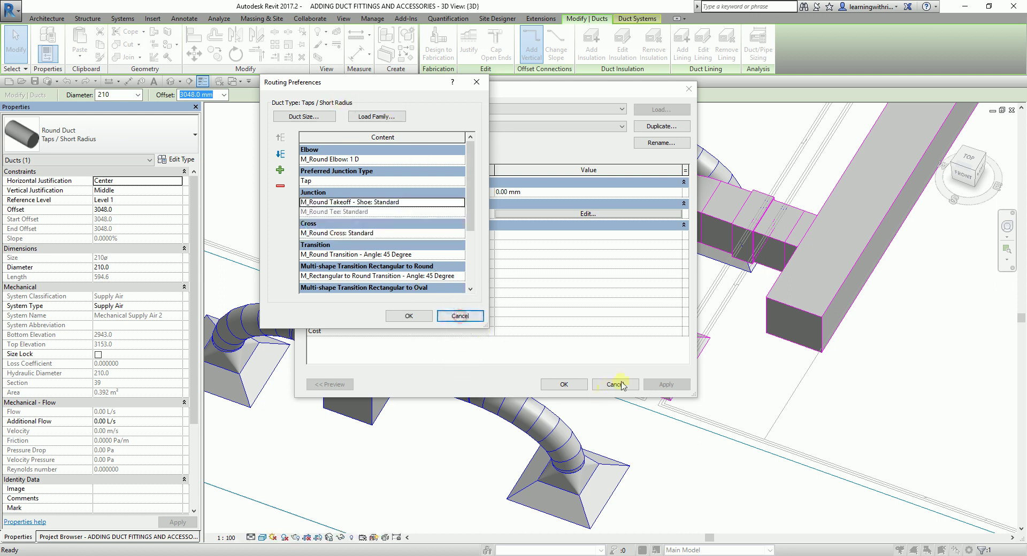
pyautogui.click(455, 315)
pyautogui.click(615, 384)
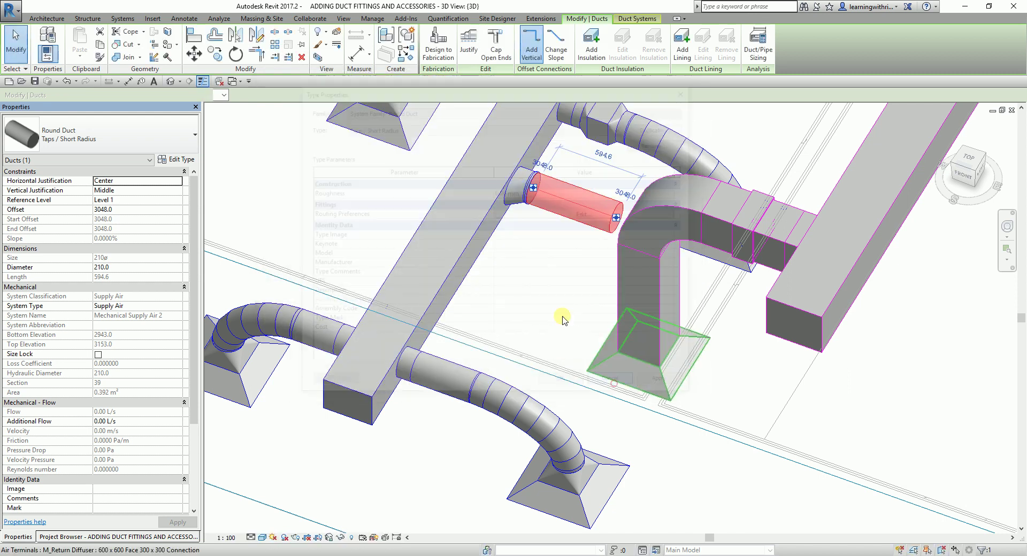
pyautogui.scroll(-3, 527, 257)
pyautogui.scroll(4, 527, 257)
pyautogui.press('Escape')
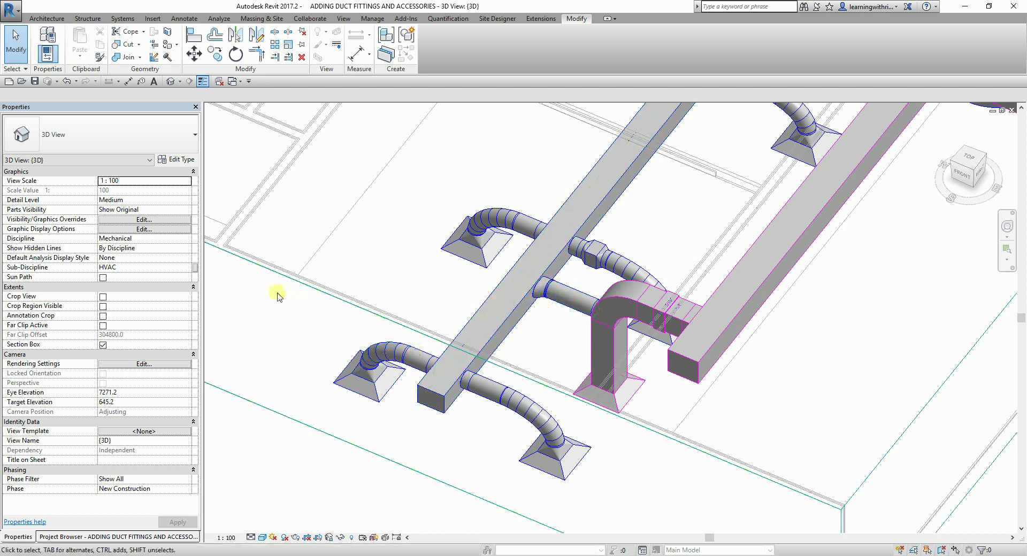
pyautogui.scroll(3, 417, 434)
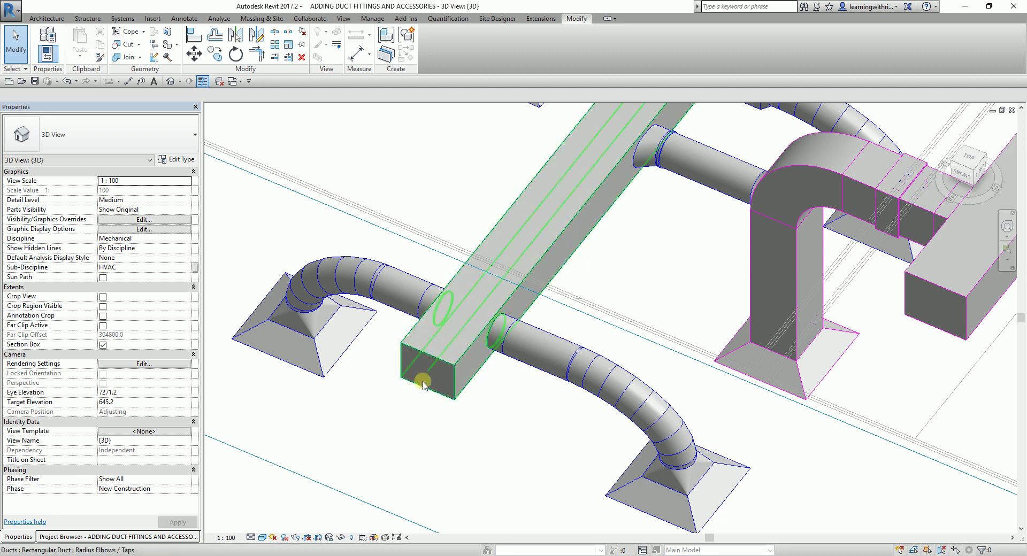
pyautogui.scroll(3, 423, 374)
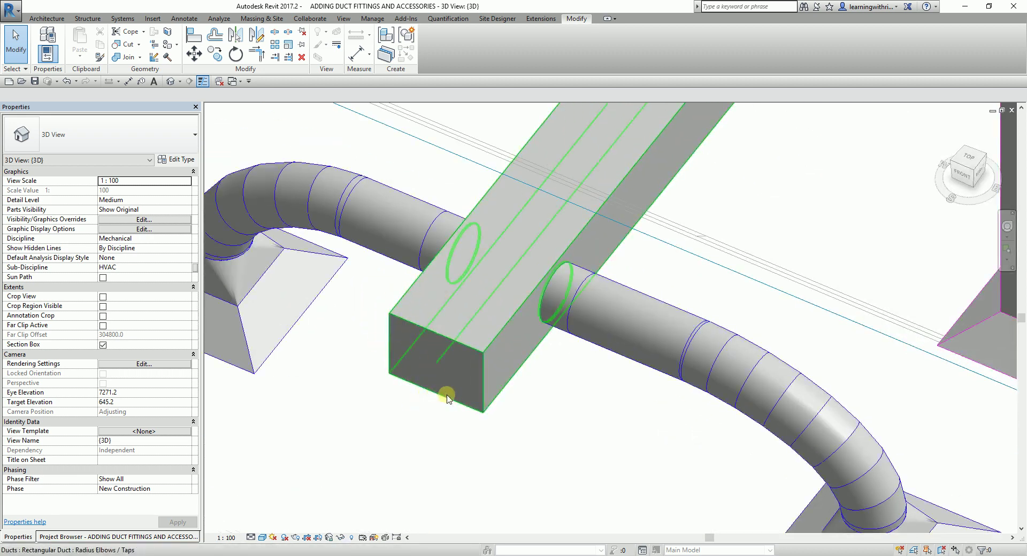
pyautogui.click(486, 349)
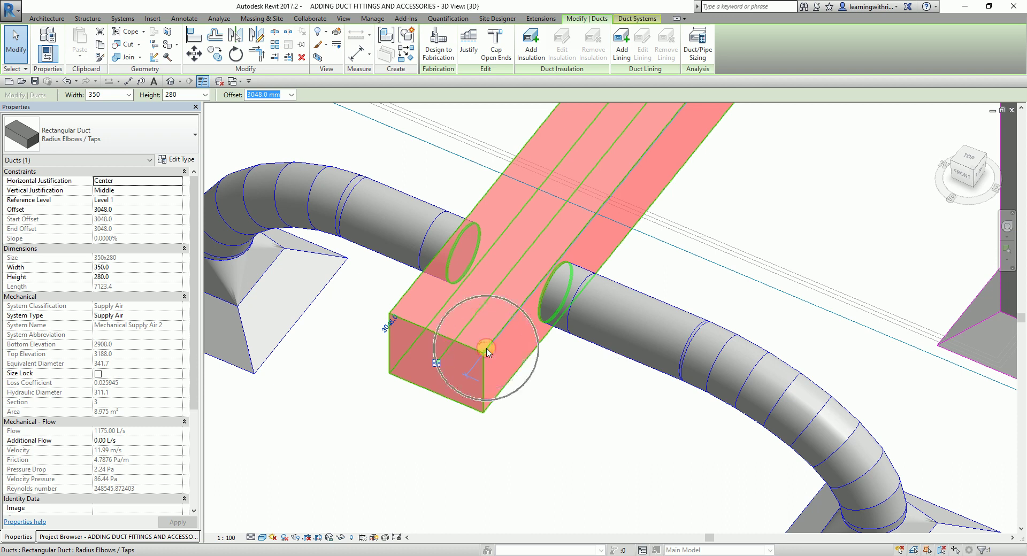
pyautogui.click(499, 56)
pyautogui.click(531, 473)
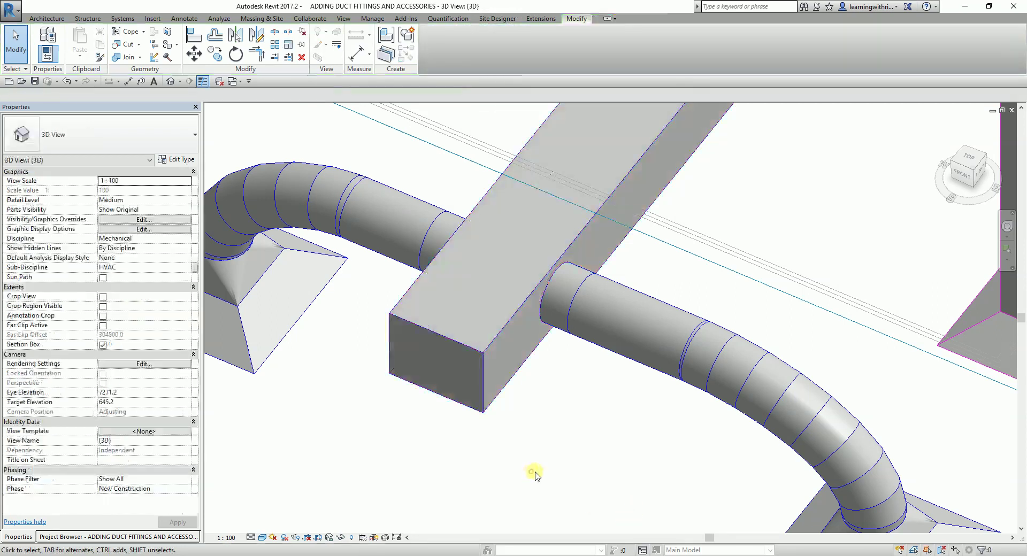
# - Cap the open end of the 350x280 rectangular supply main beside the lowest diffuser pair
pyautogui.click(489, 354)
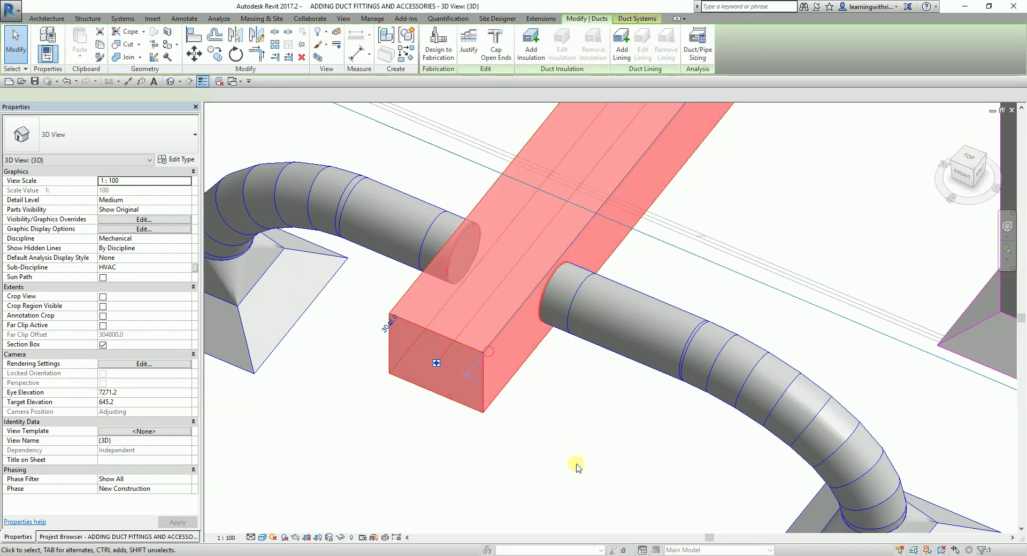
pyautogui.click(502, 46)
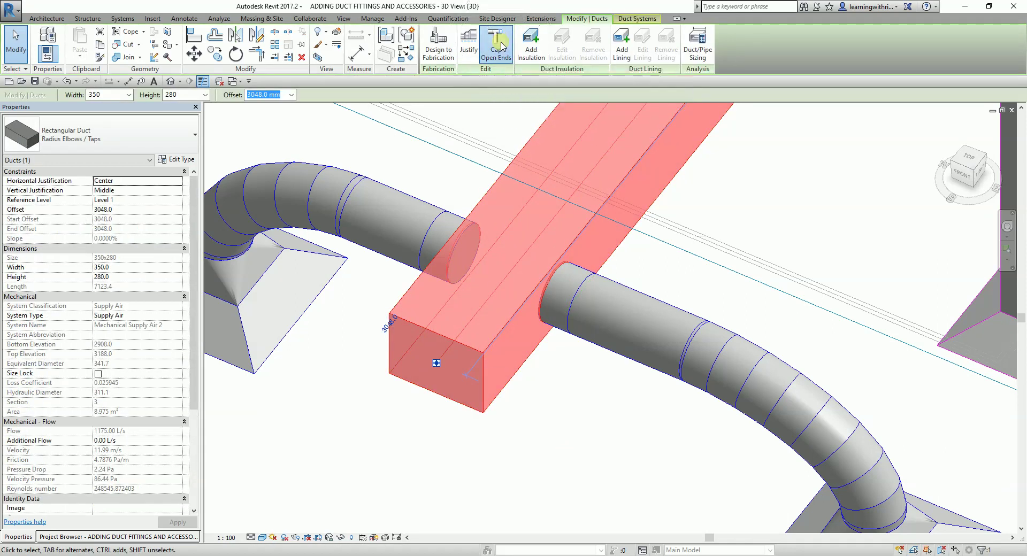
pyautogui.click(469, 345)
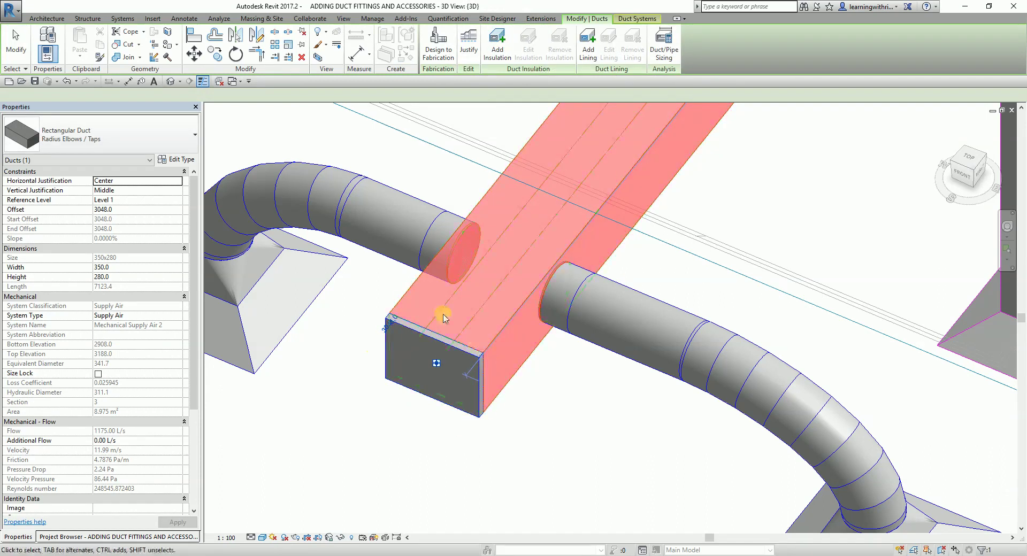
pyautogui.press('Escape')
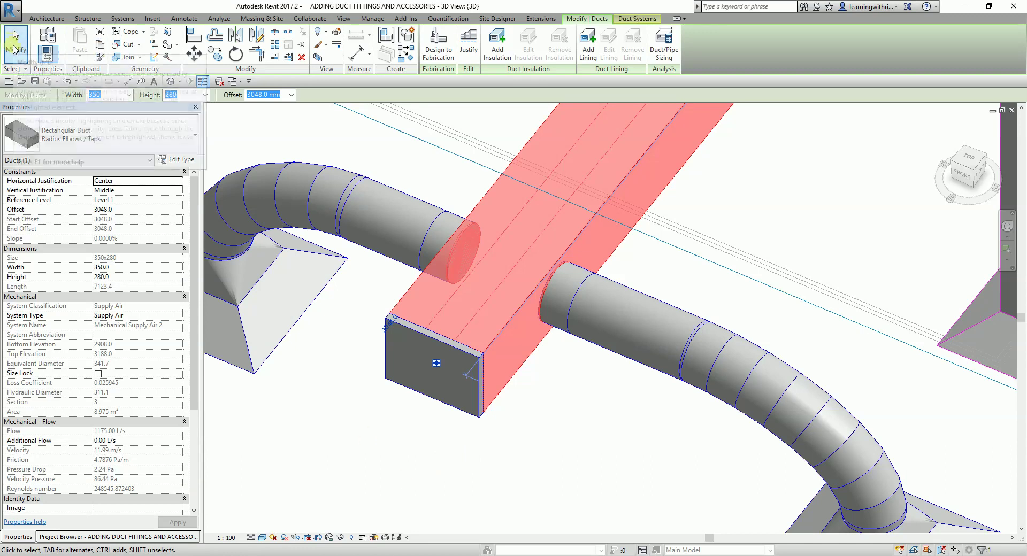
pyautogui.click(348, 351)
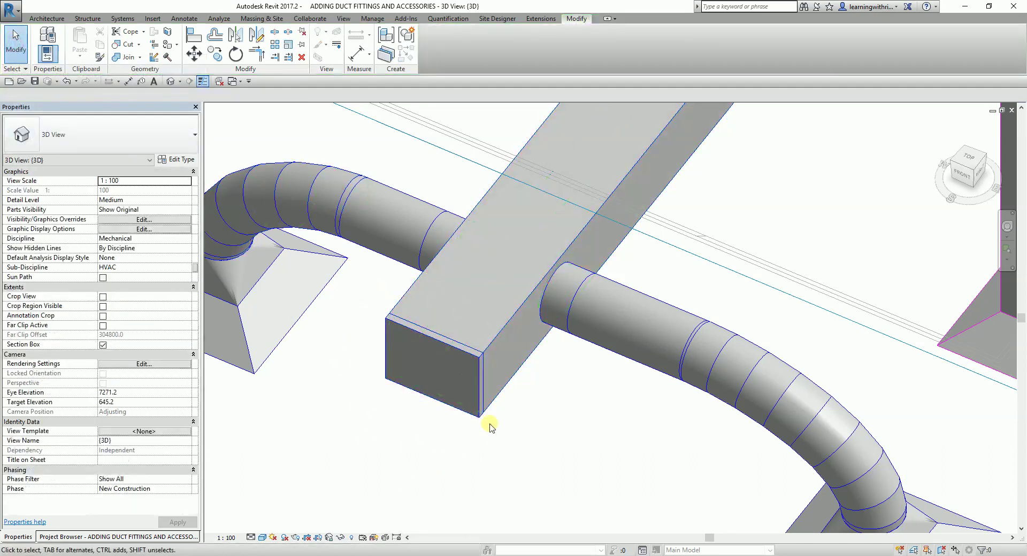
pyautogui.scroll(-4, 490, 455)
pyautogui.scroll(-3, 481, 444)
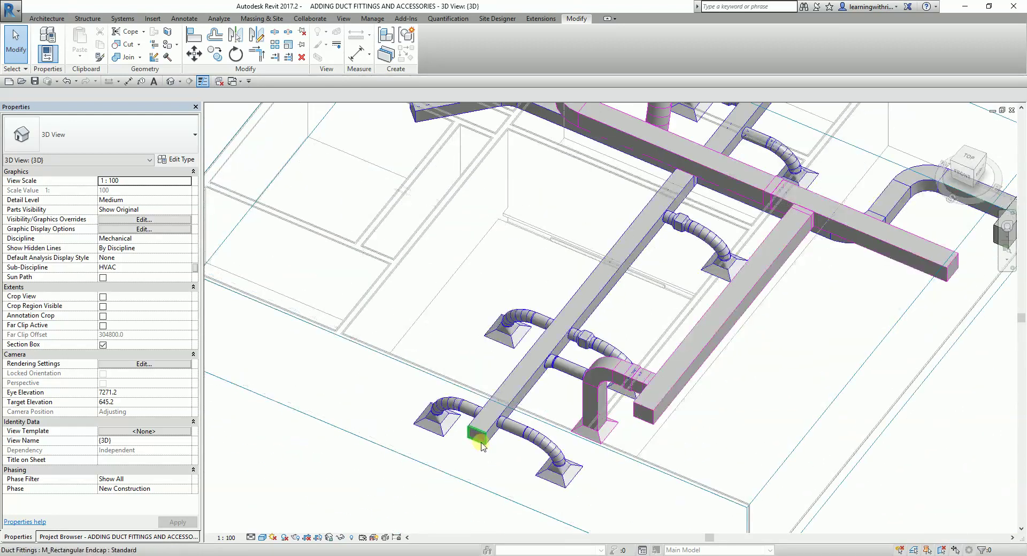
pyautogui.scroll(2, 677, 361)
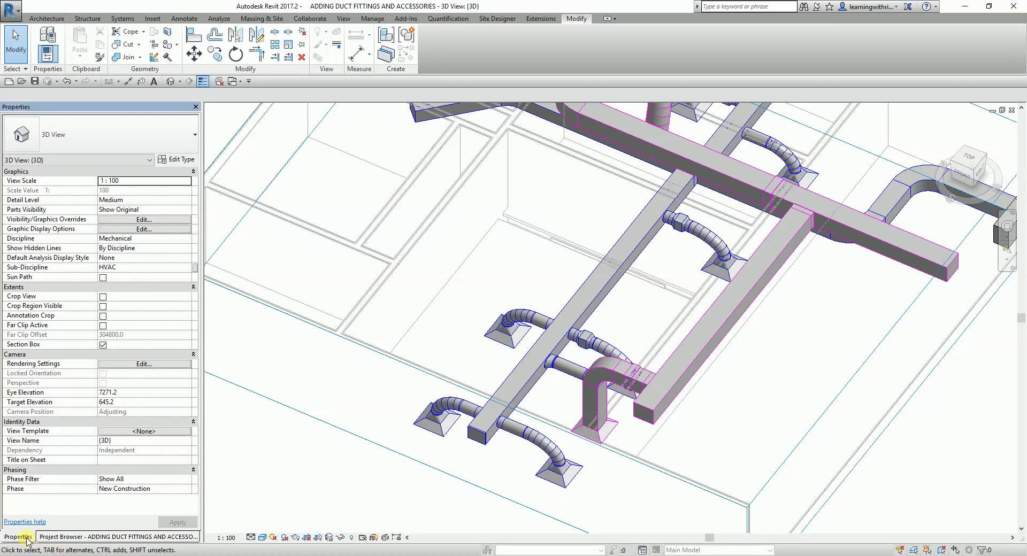
# - Open the Level 1 ceiling plan and delete the short 210 mm round duct and its takeoff from the supply main
pyautogui.click(53, 537)
pyautogui.doubleClick(68, 236)
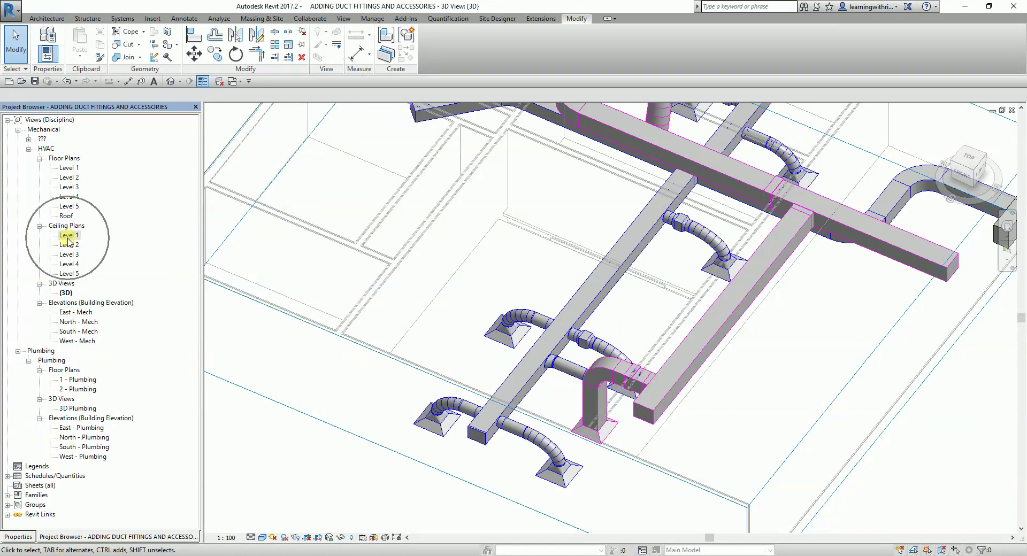
pyautogui.scroll(-5, 418, 314)
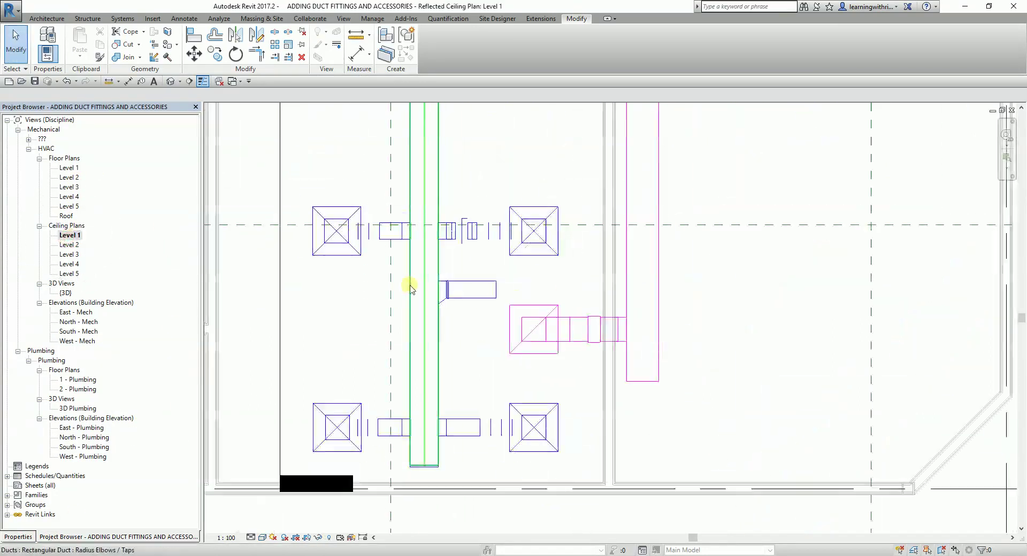
pyautogui.scroll(6, 459, 328)
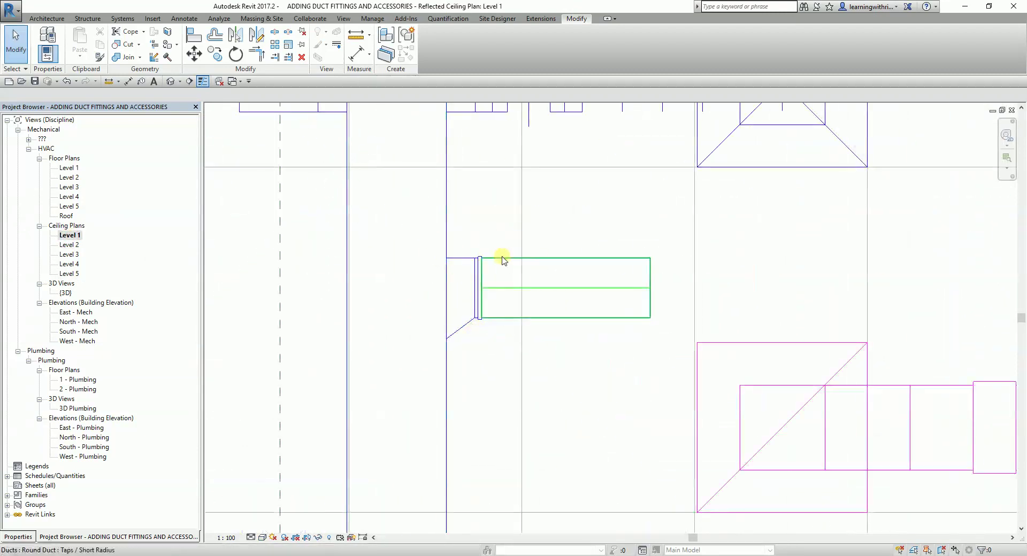
pyautogui.click(505, 262)
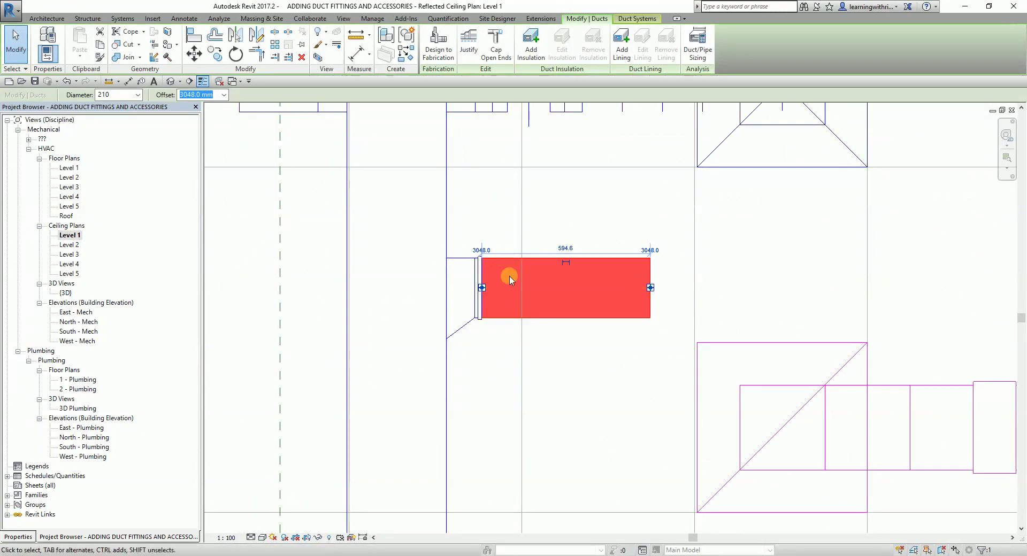
pyautogui.press('Delete')
pyautogui.click(477, 276)
pyautogui.press('Delete')
# - Set the visual style of the Level 1 ceiling plan to Shaded
pyautogui.scroll(-5, 486, 286)
pyautogui.scroll(-3, 488, 287)
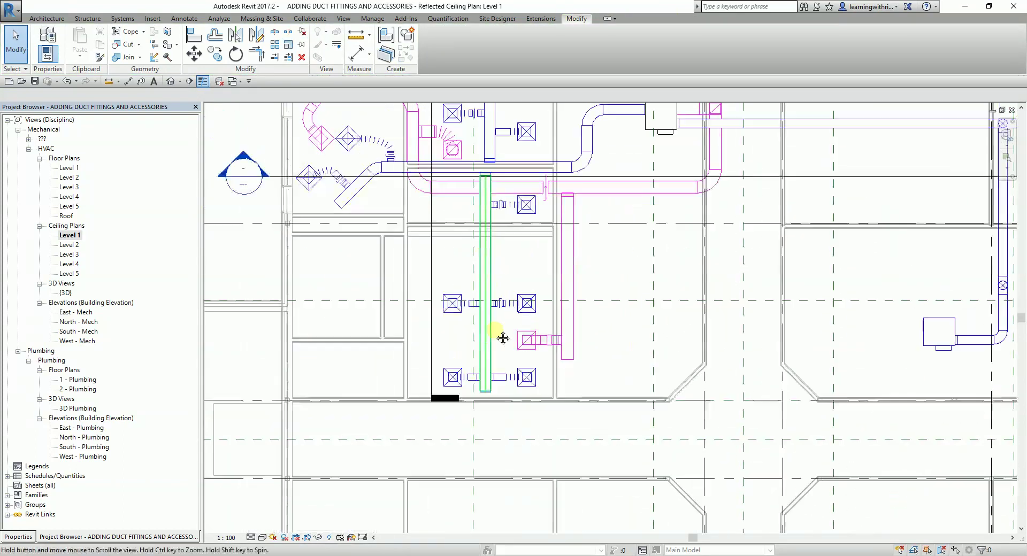
pyautogui.click(263, 538)
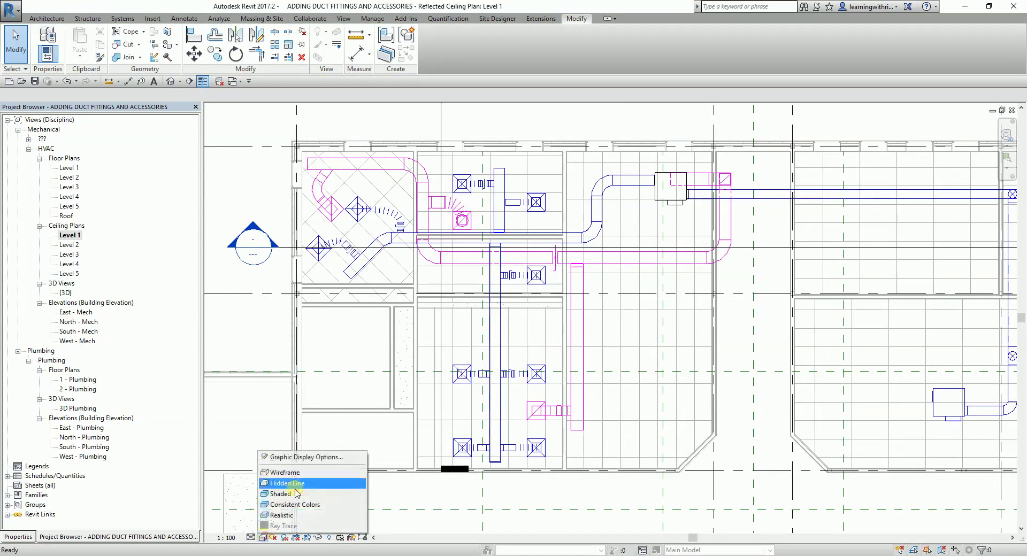
pyautogui.click(281, 503)
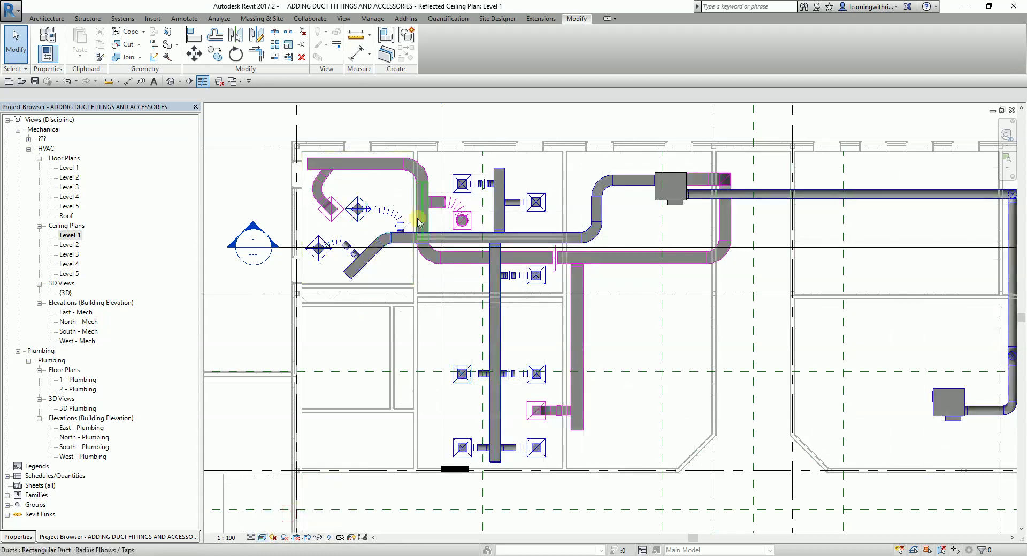
# - Cap the open ends of the magenta duct along the north wall and the diagonal blue supply duct in the same room
pyautogui.scroll(5, 296, 150)
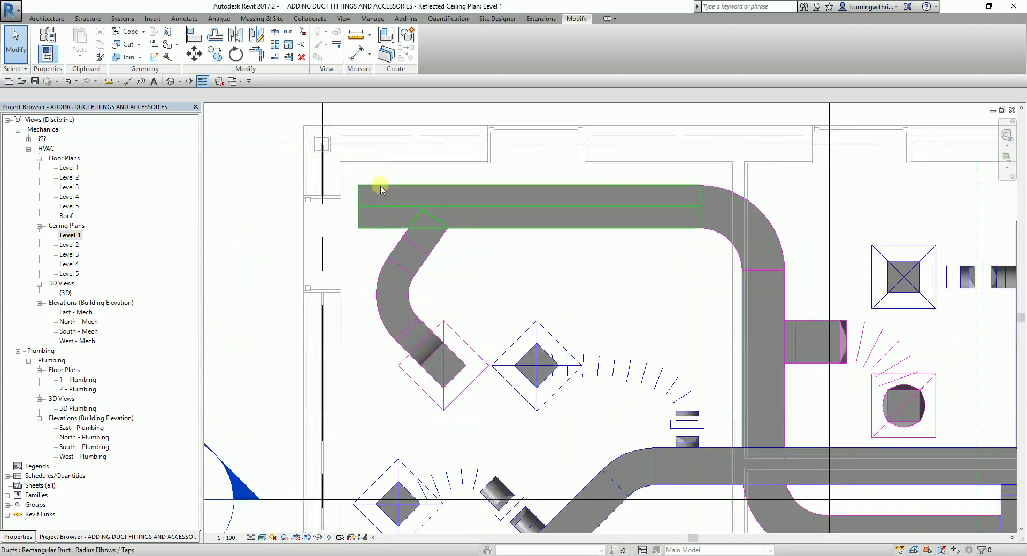
pyautogui.click(379, 190)
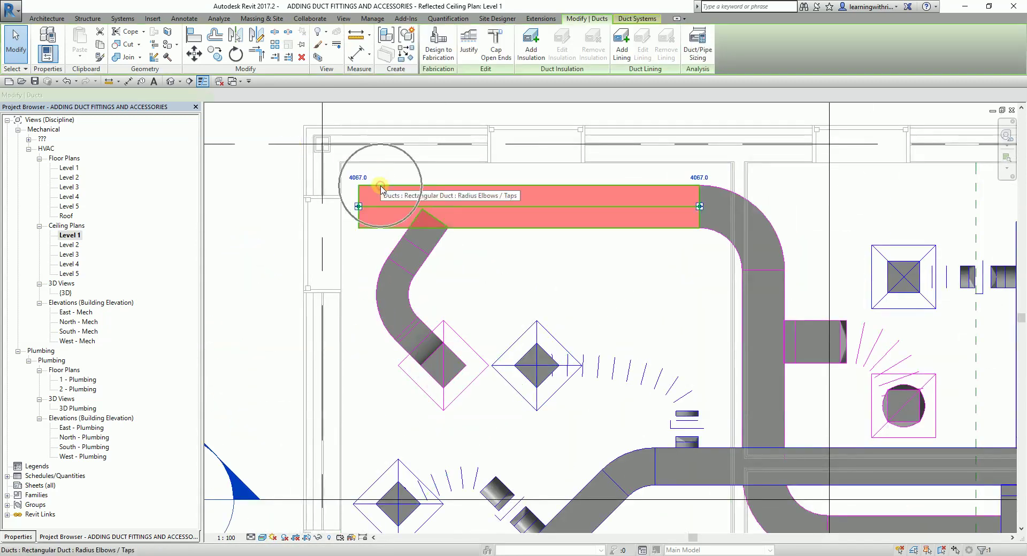
pyautogui.click(494, 49)
pyautogui.moveTo(521, 359); pyautogui.dragTo(500, 176, button='middle')
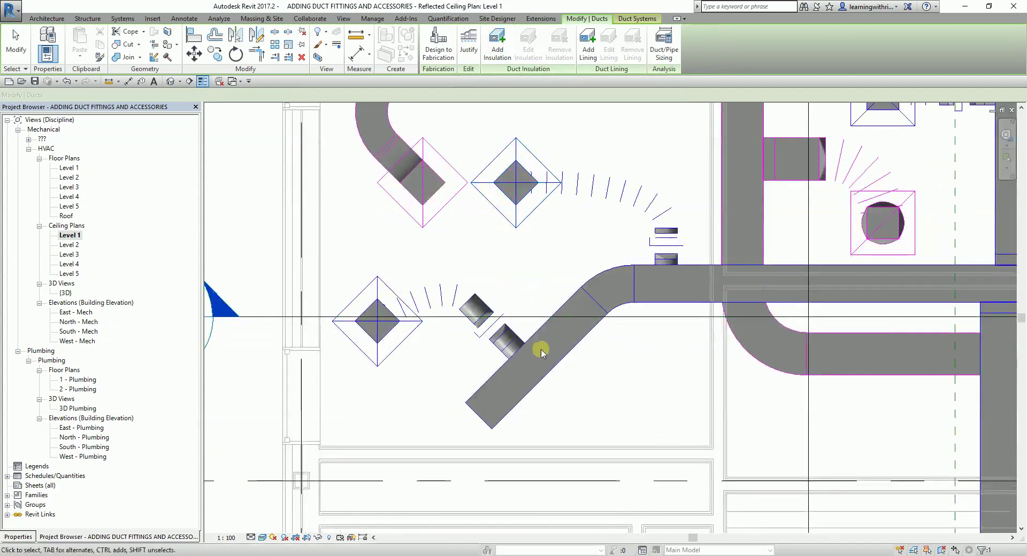
pyautogui.click(551, 369)
pyautogui.click(494, 47)
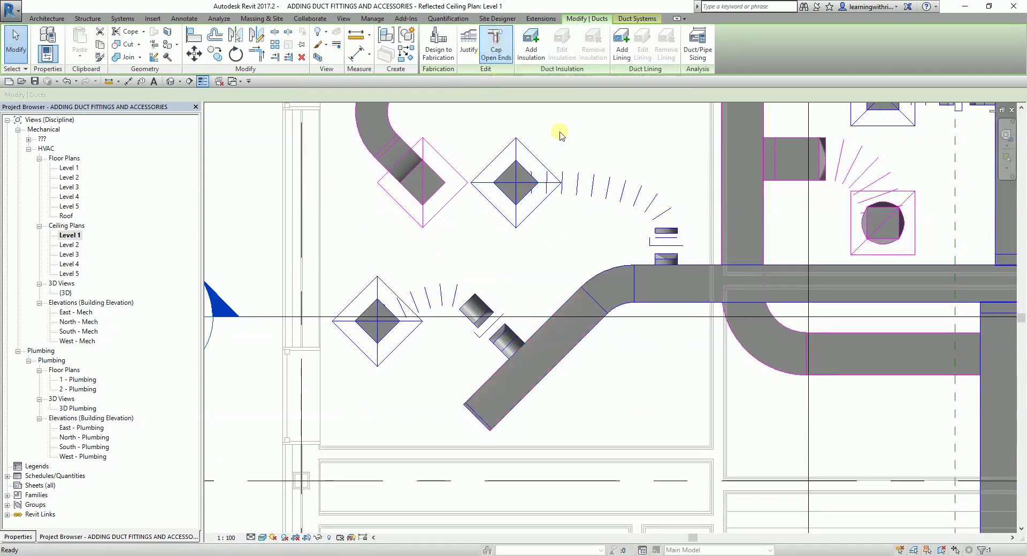
# - Cap the open end of the short blue supply branch running north from the main between two diffusers
pyautogui.scroll(-2, 557, 160)
pyautogui.moveTo(670, 287); pyautogui.dragTo(454, 324, button='middle')
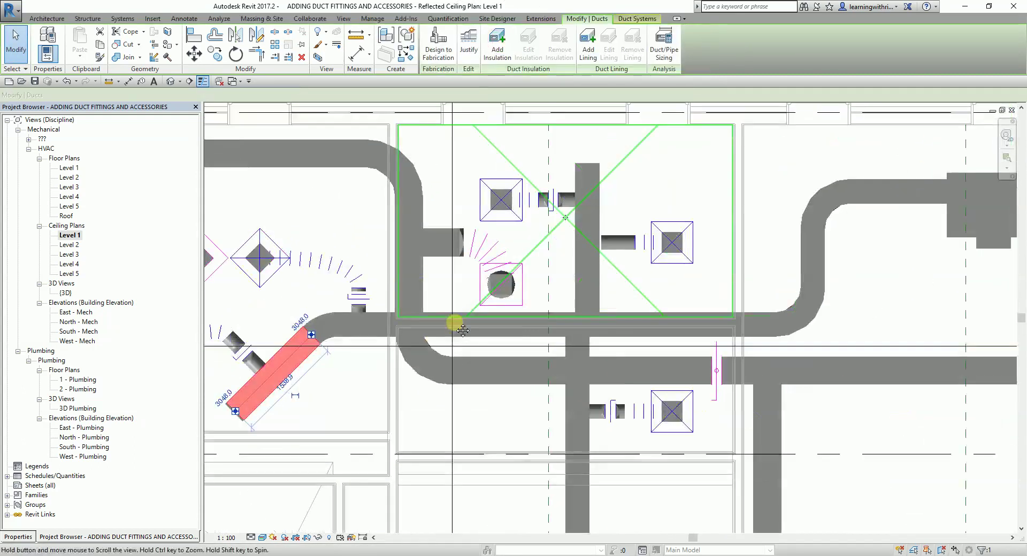
pyautogui.click(590, 184)
pyautogui.click(493, 40)
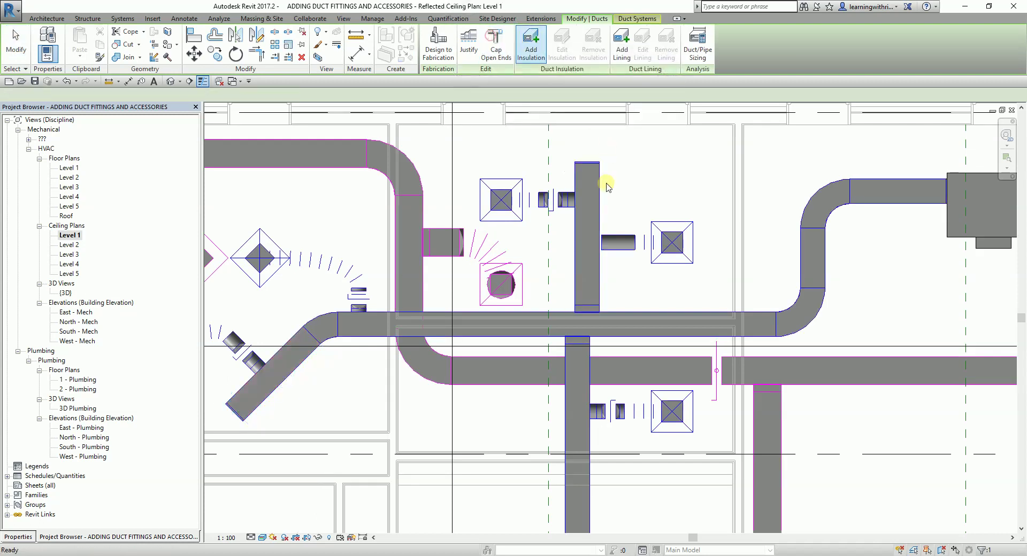
# - Cap the open end of the long magenta branch duct running south beside the supply branch, and deselect it
pyautogui.scroll(-2, 649, 374)
pyautogui.scroll(4, 594, 213)
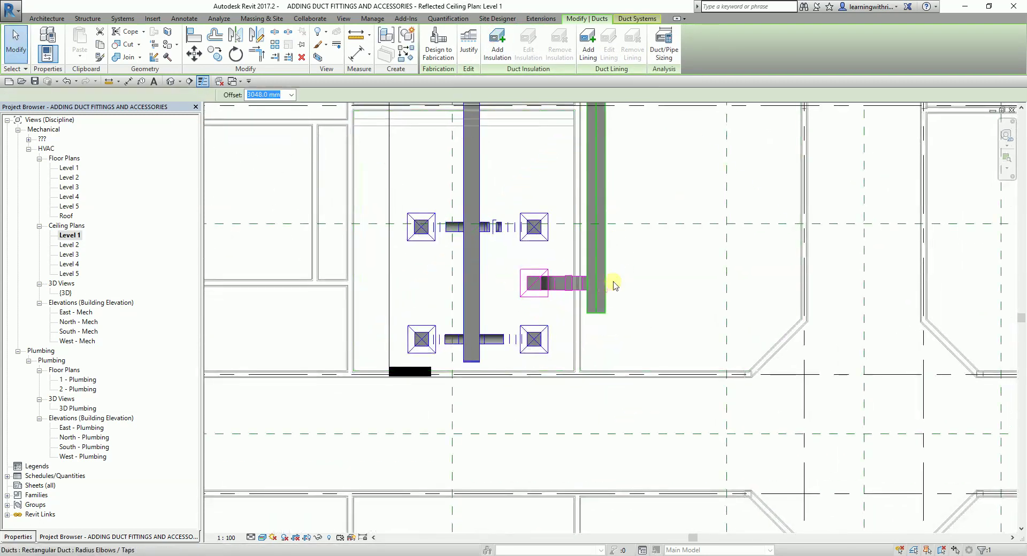
pyautogui.click(603, 292)
pyautogui.moveTo(546, 278); pyautogui.dragTo(533, 335, button='middle')
pyautogui.click(497, 47)
pyautogui.scroll(-4, 532, 282)
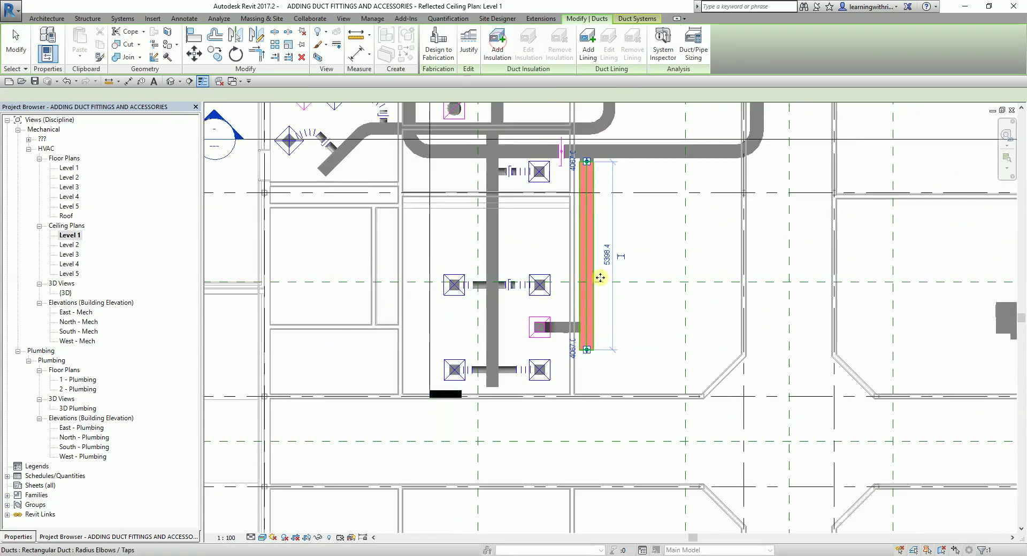
pyautogui.click(15, 39)
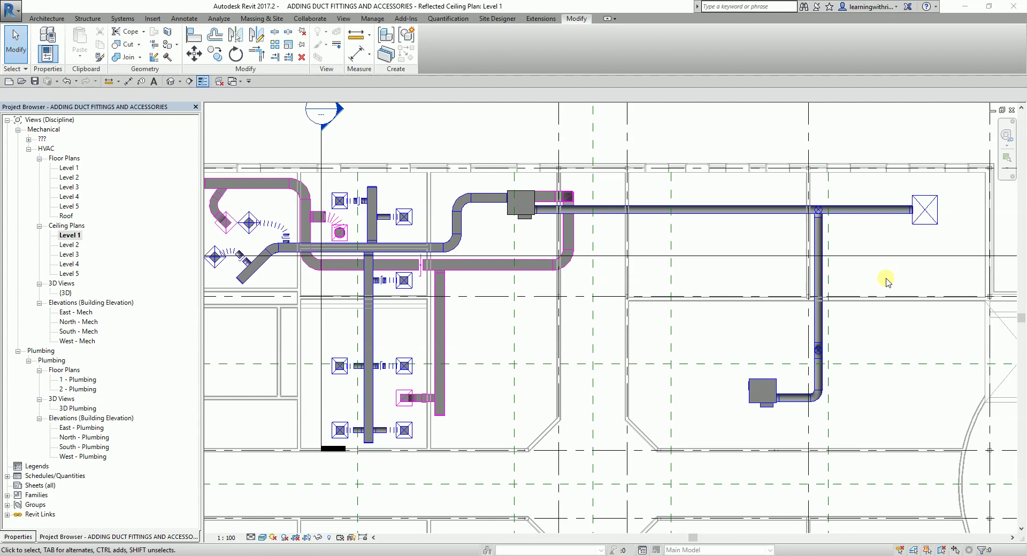
# - Select the whole connected magenta duct network up to the equipment and show it in 3D with a Selection Box
pyautogui.moveTo(426, 394); pyautogui.dragTo(548, 396, button='middle')
pyautogui.scroll(2, 440, 290)
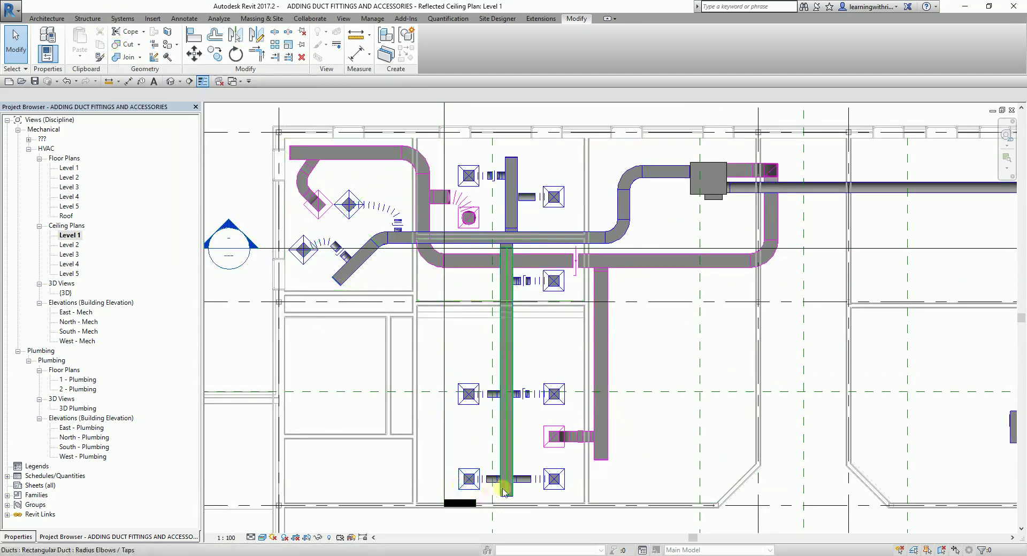
pyautogui.scroll(2, 511, 494)
pyautogui.moveTo(516, 492); pyautogui.dragTo(535, 459, button='middle')
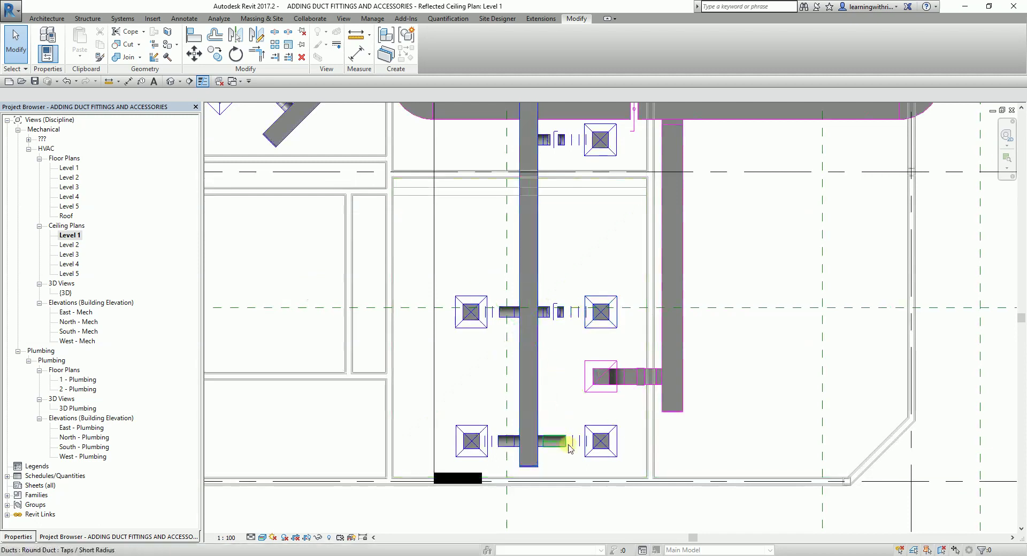
pyautogui.scroll(-5, 523, 446)
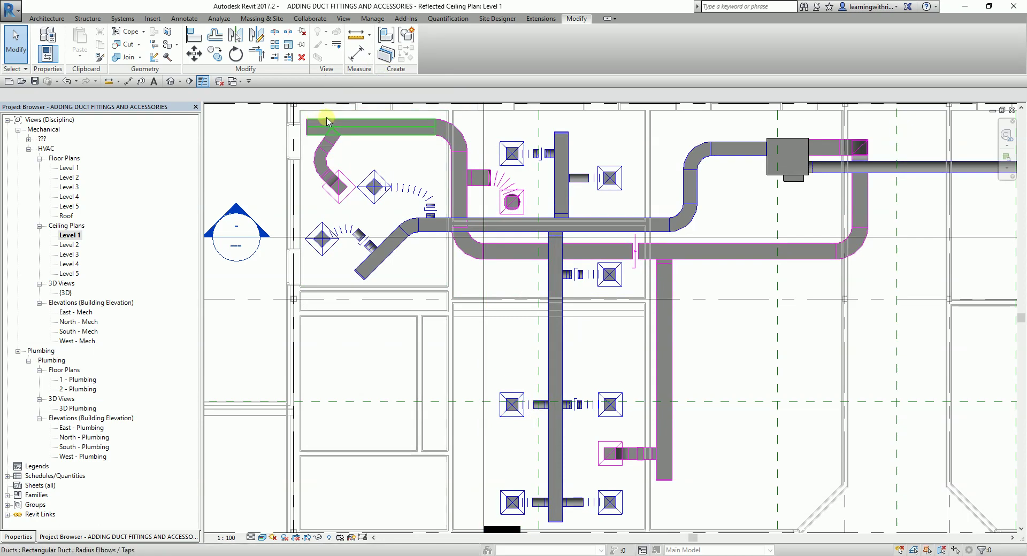
pyautogui.scroll(-2, 567, 270)
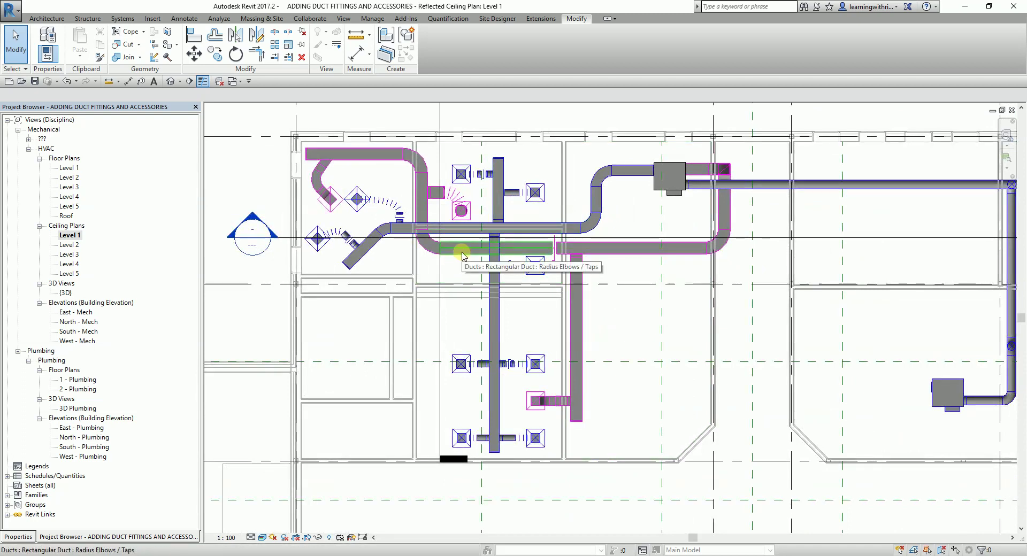
pyautogui.press('Tab')
pyautogui.press('Tab')
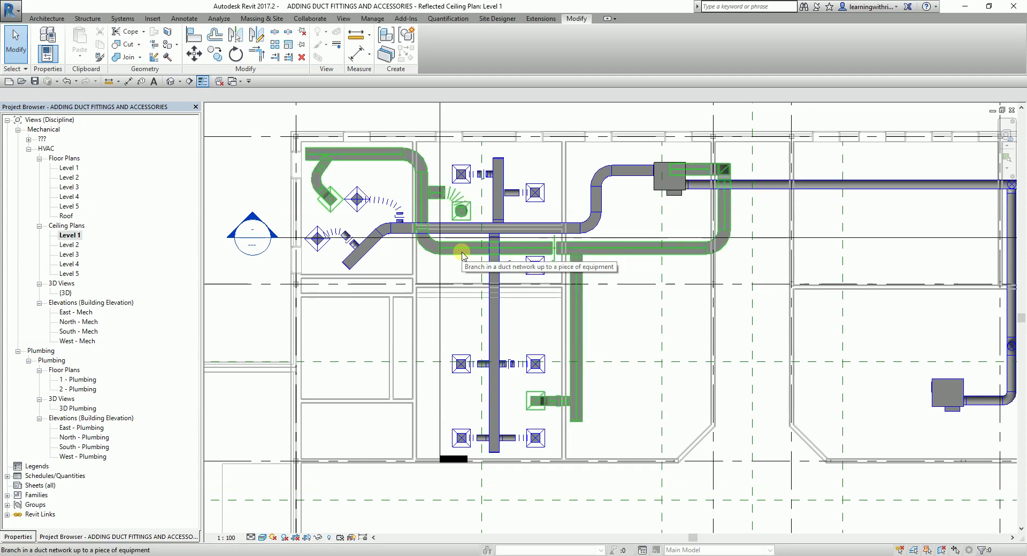
pyautogui.click(463, 257)
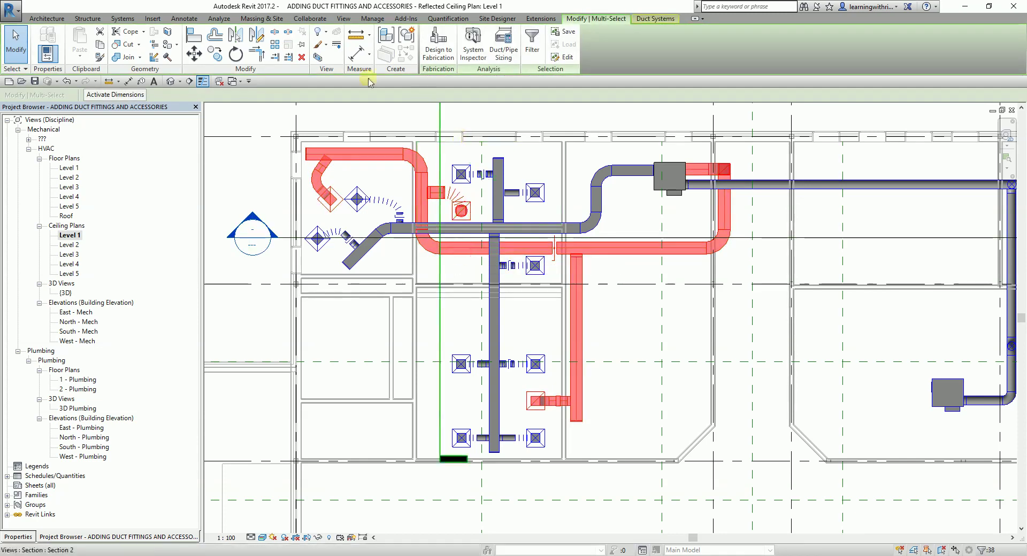
pyautogui.click(320, 59)
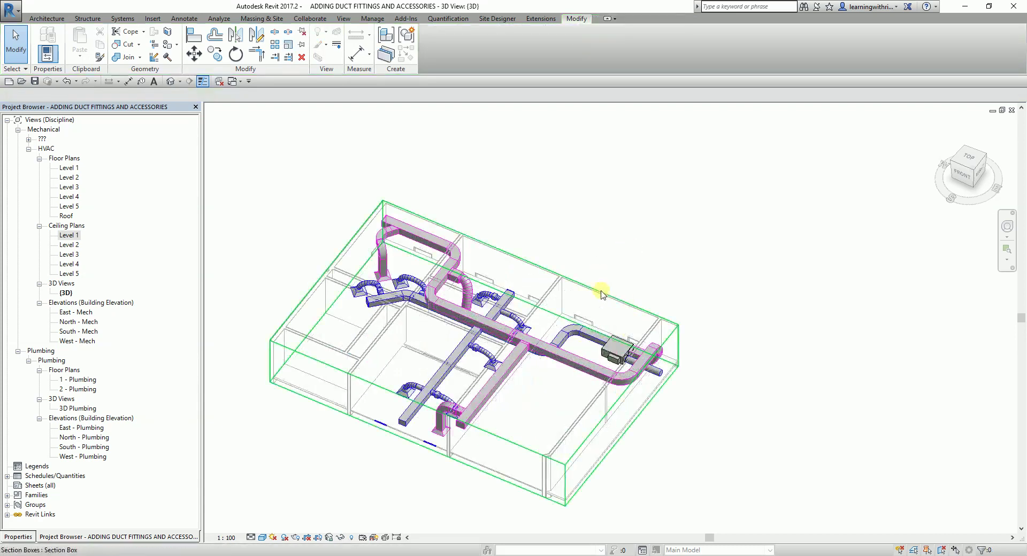
# - Extend the 3D section box outward beyond the building's rear and left walls
pyautogui.click(599, 289)
pyautogui.moveTo(531, 284); pyautogui.dragTo(548, 262)
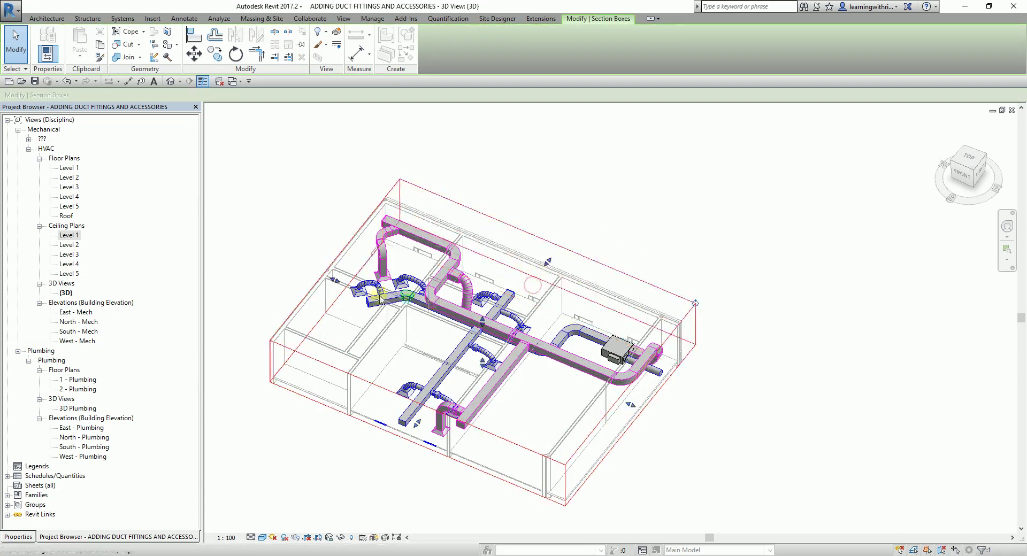
pyautogui.moveTo(335, 289); pyautogui.dragTo(305, 276)
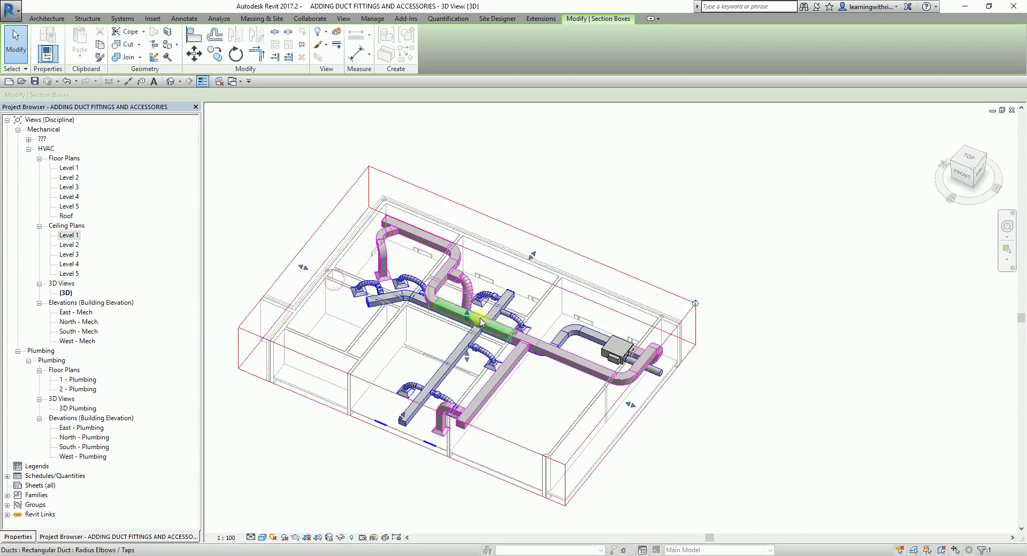
# - Enlarge the section box on its front and right sides, fit the model in view, deselect the box and inspect the ducts
pyautogui.keyDown('shift'); pyautogui.moveTo(502, 406); pyautogui.dragTo(615, 316, button='middle'); pyautogui.keyUp('shift')
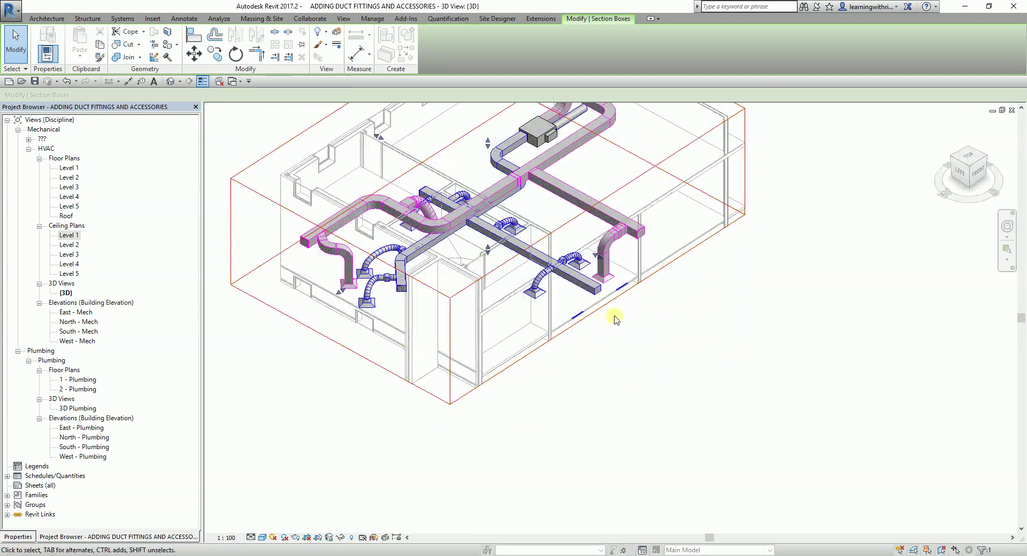
pyautogui.moveTo(597, 256); pyautogui.dragTo(694, 337)
pyautogui.moveTo(647, 283); pyautogui.dragTo(756, 355)
pyautogui.keyDown('shift'); pyautogui.moveTo(756, 355); pyautogui.dragTo(662, 364, button='middle'); pyautogui.keyUp('shift')
pyautogui.moveTo(731, 276); pyautogui.dragTo(803, 294)
pyautogui.press('z')
pyautogui.press('f')
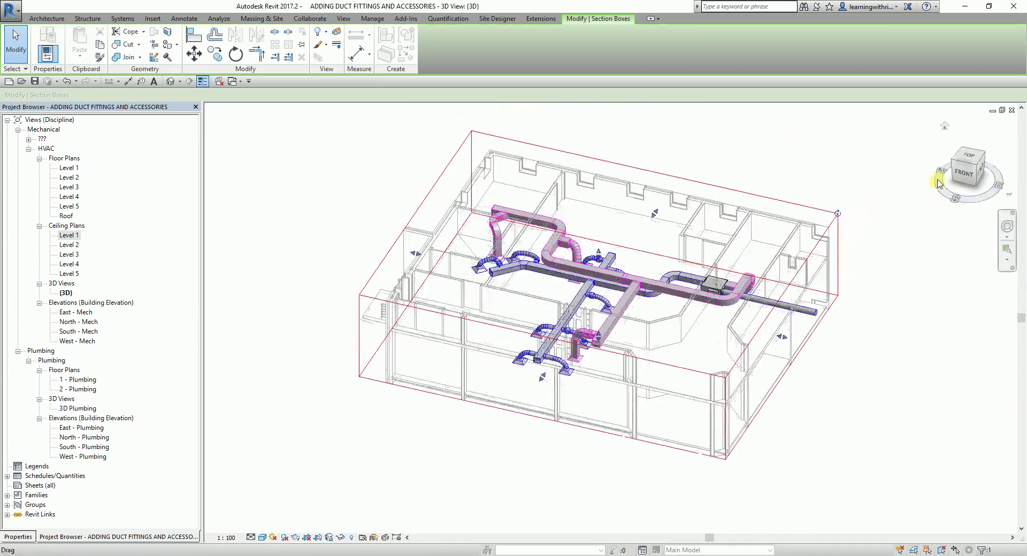
pyautogui.keyDown('shift'); pyautogui.moveTo(877, 119); pyautogui.dragTo(686, 237, button='middle'); pyautogui.keyUp('shift')
pyautogui.press('Escape')
pyautogui.scroll(4, 624, 201)
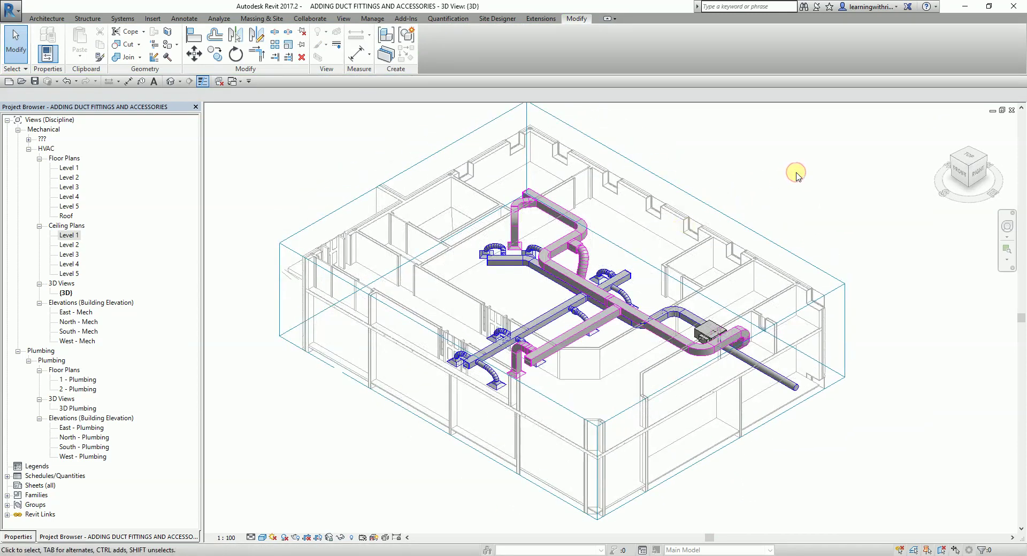